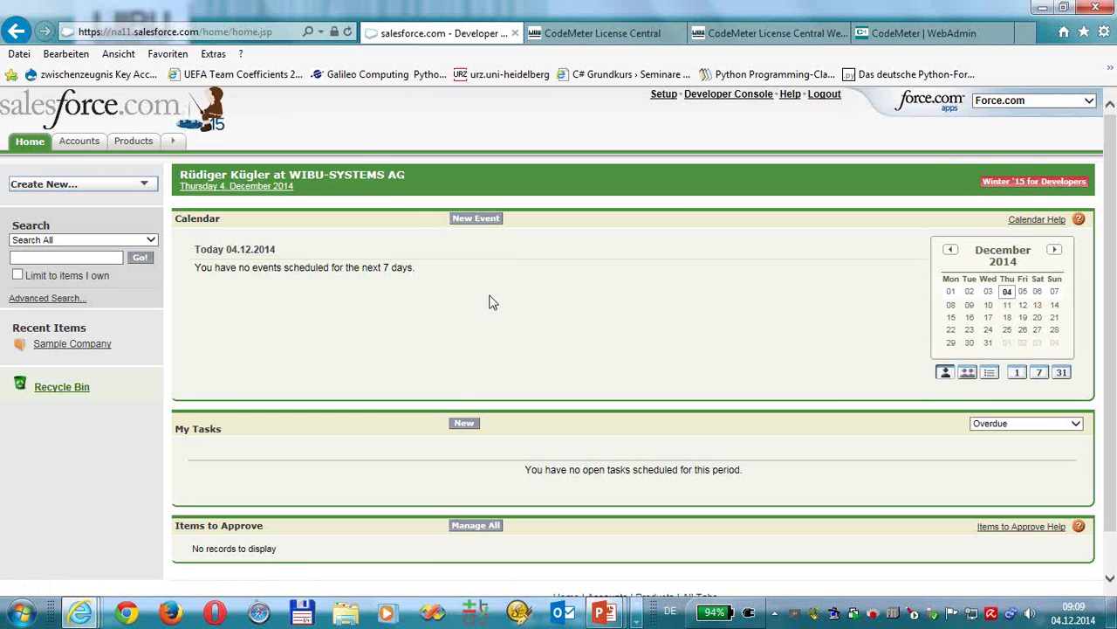
- Open the Sample Company account and start a new asset for it
left_click(88, 147)
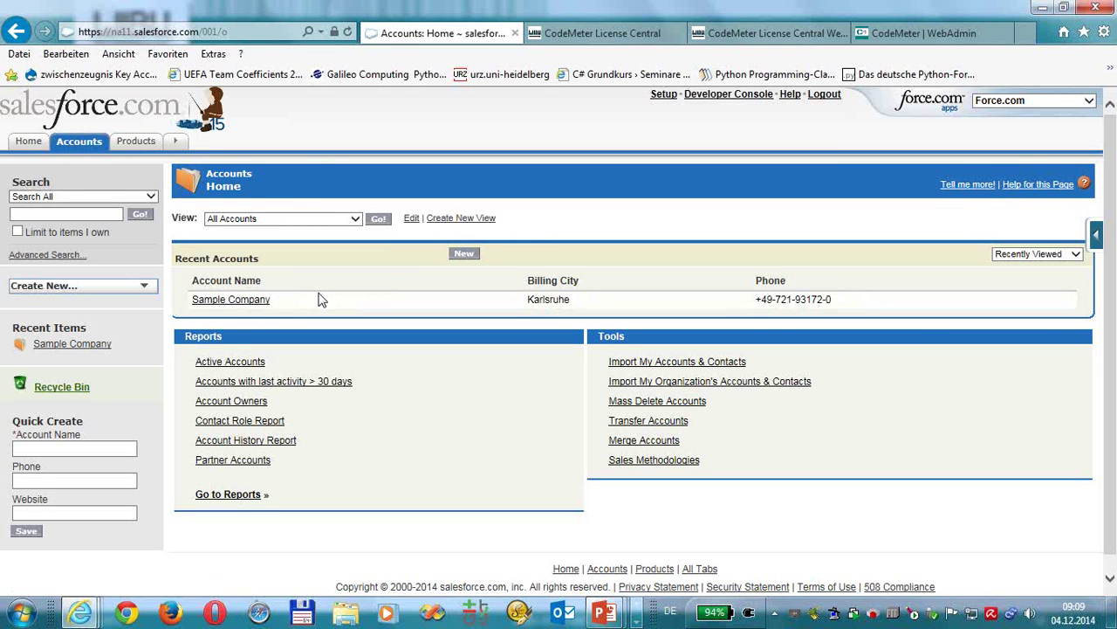
left_click(245, 302)
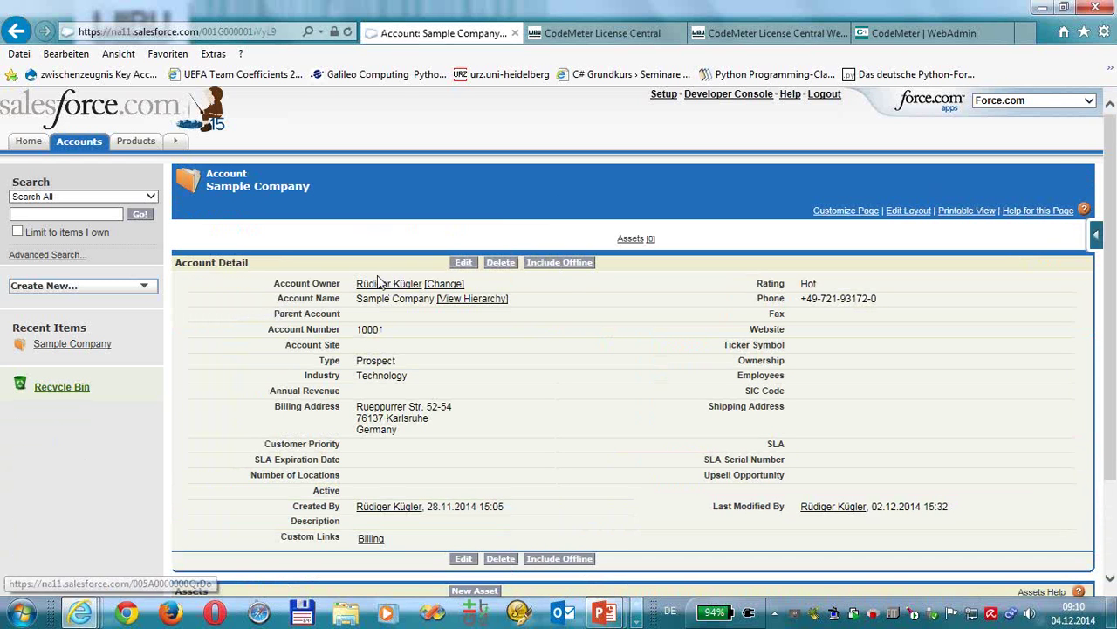
scroll(391, 277, "down", 1)
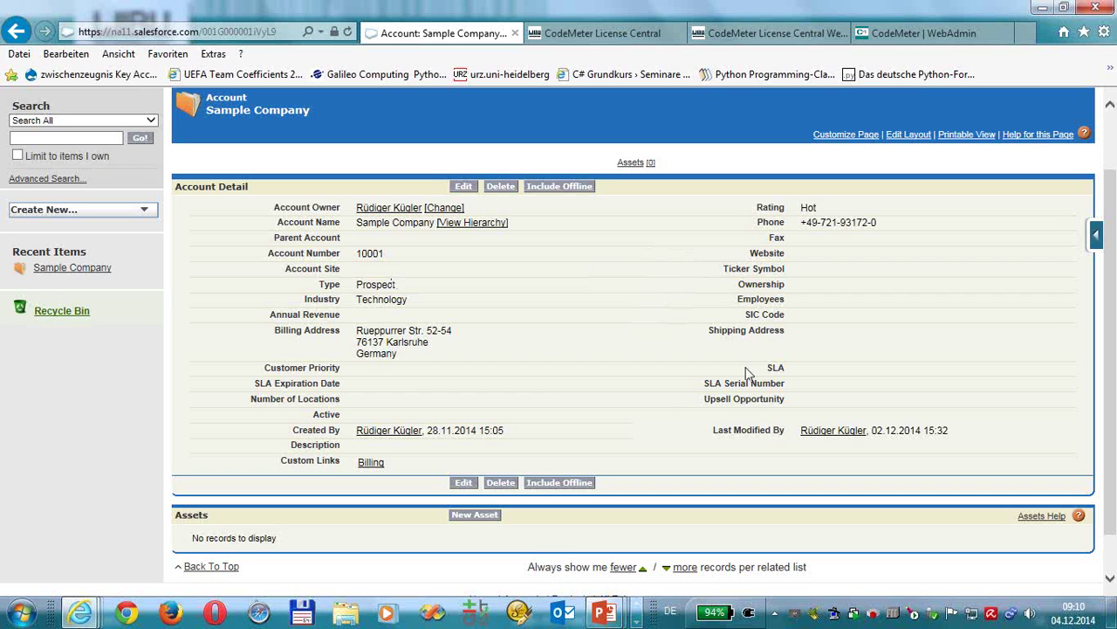
scroll(611, 428, "down", 1)
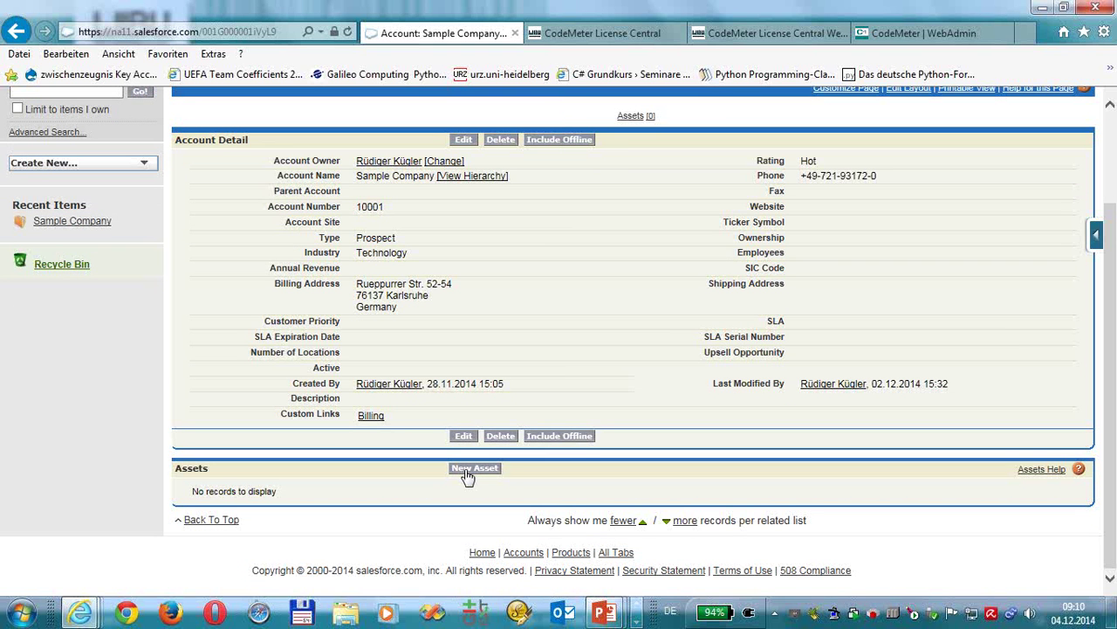
left_click(467, 472)
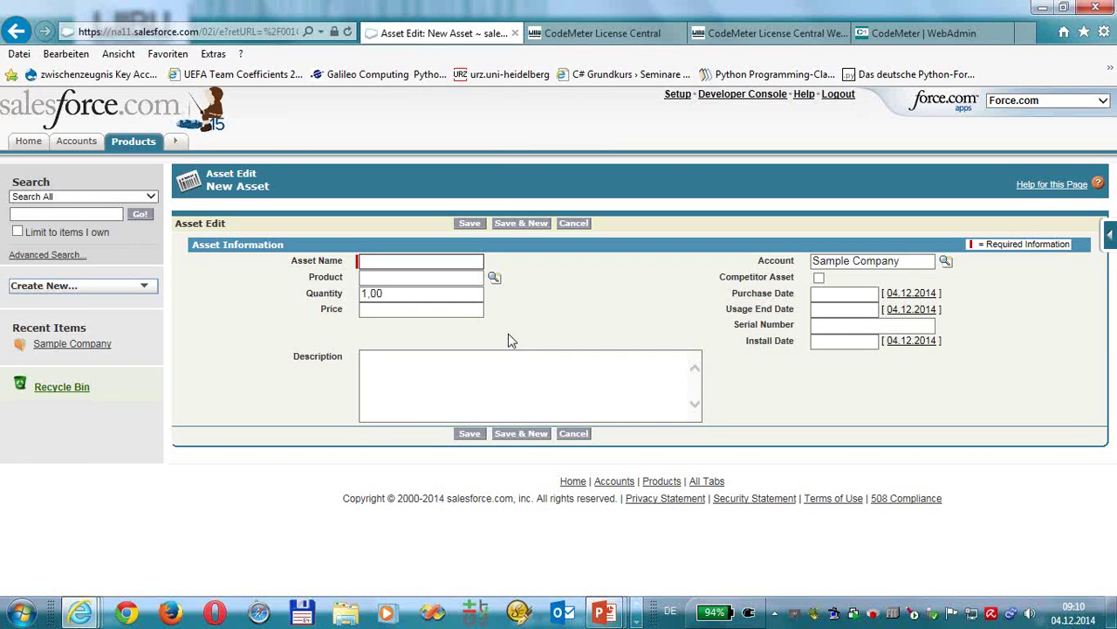
- Look up the new asset's product and choose Sample Notepad Basic Module (CmStick)
left_click(494, 278)
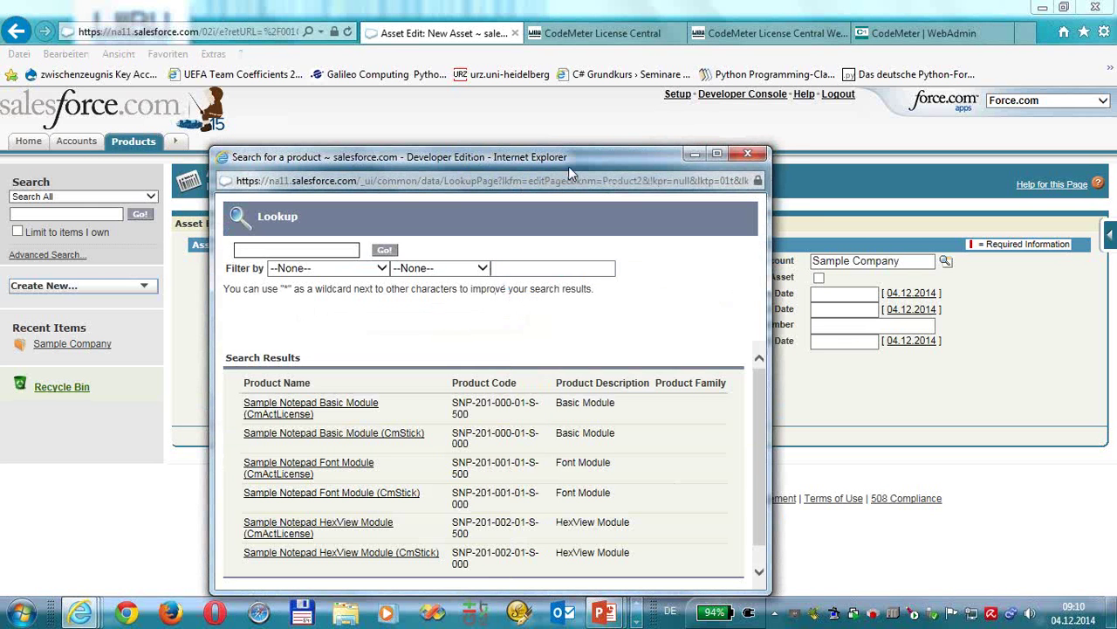
left_click_drag(582, 165, 611, 83)
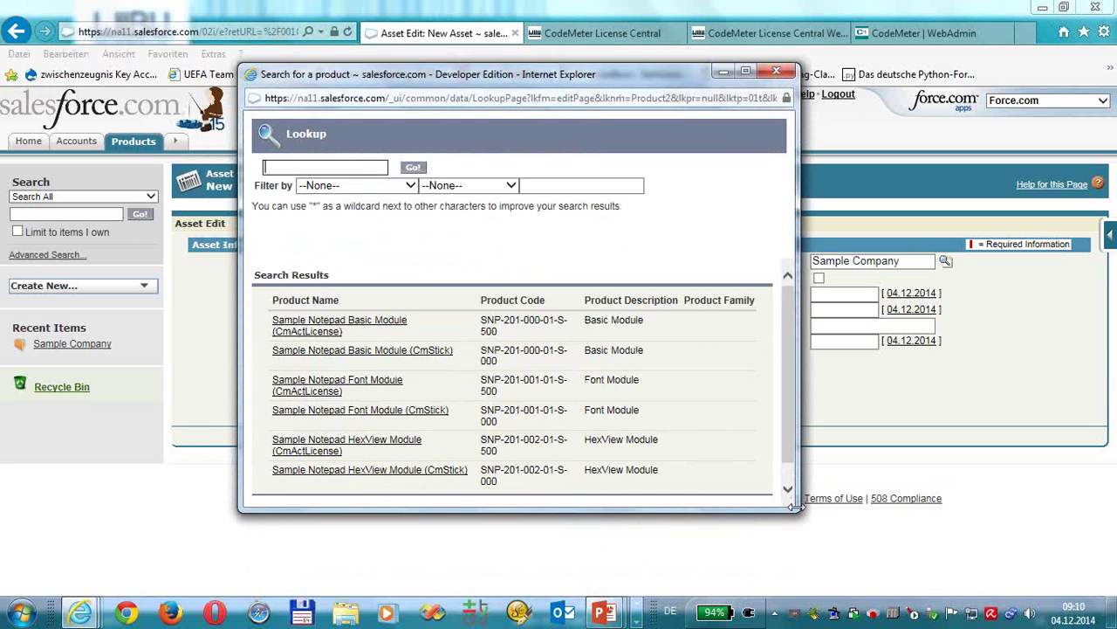
left_click_drag(797, 510, 865, 531)
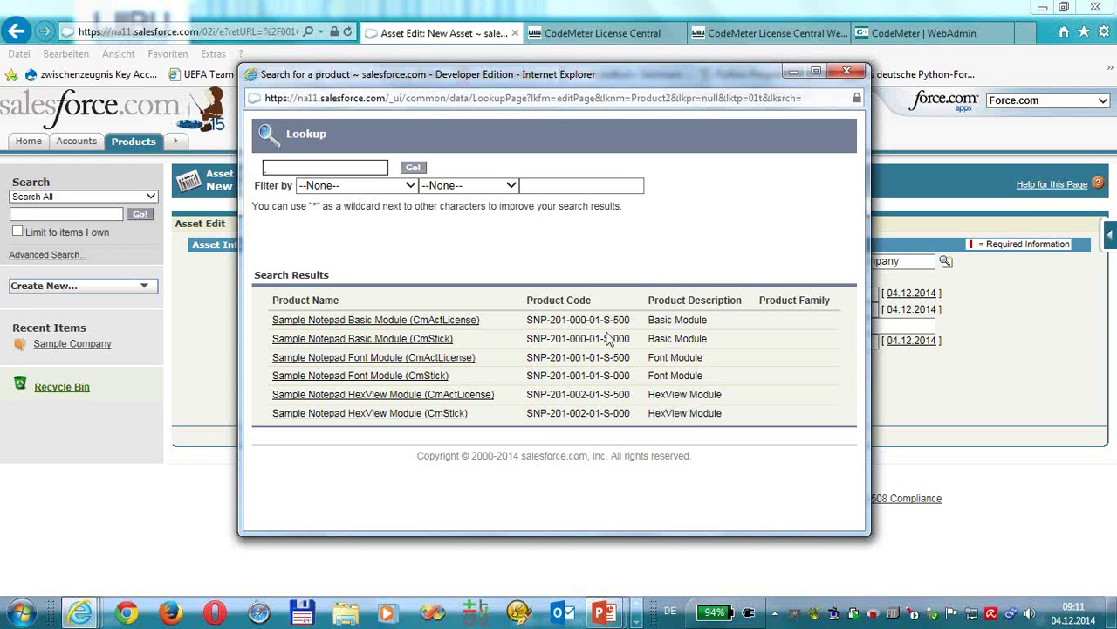
left_click(442, 341)
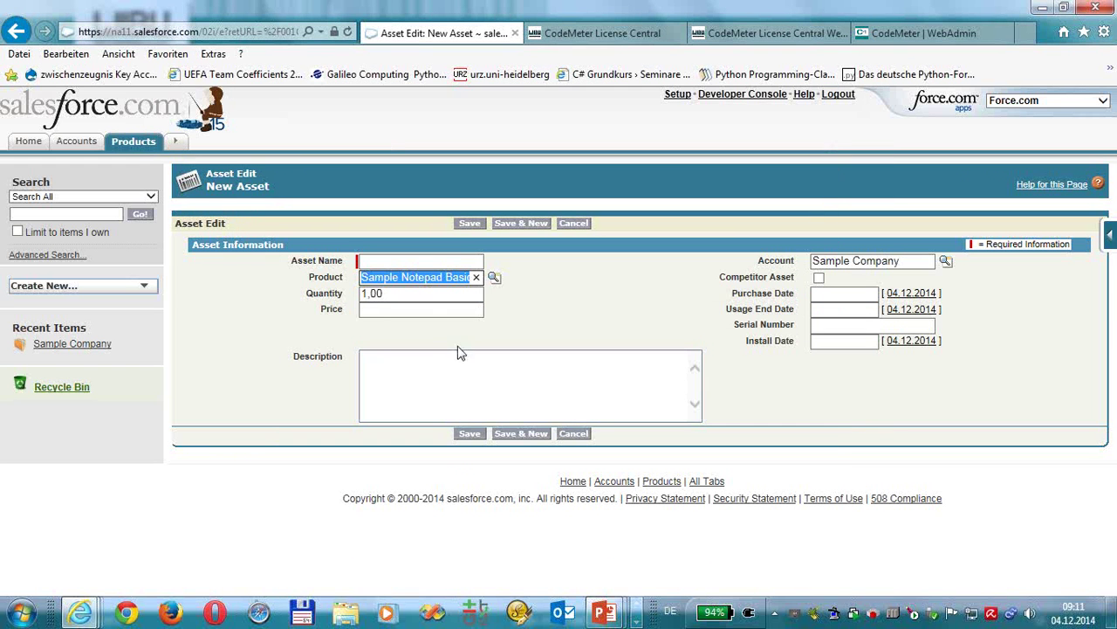
- Set the asset's price to 99 and its description to "Test Webinar", and save the asset
left_click(438, 309)
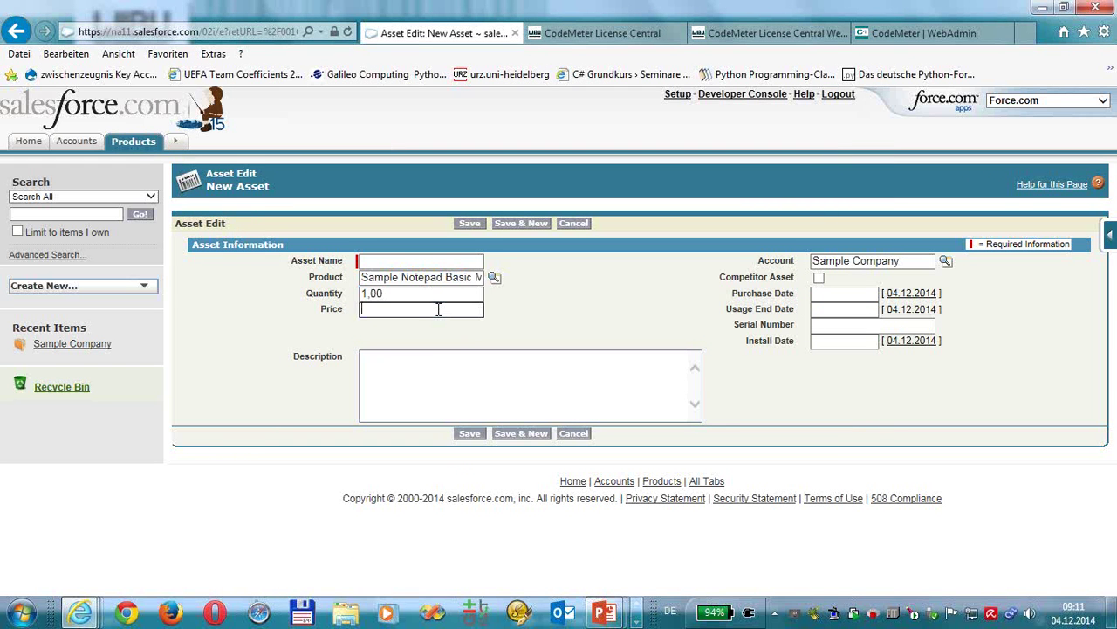
type("99")
left_click(537, 365)
type("Test Wec")
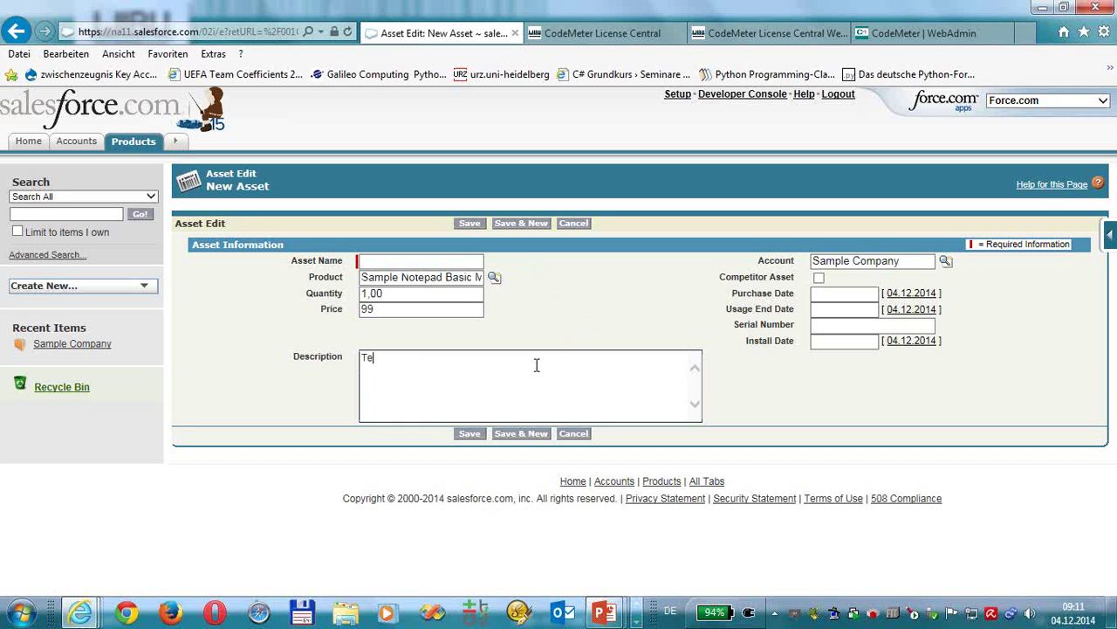
type("ial")
key("BackSpace")
key("BackSpace")
type("nar")
left_click(471, 434)
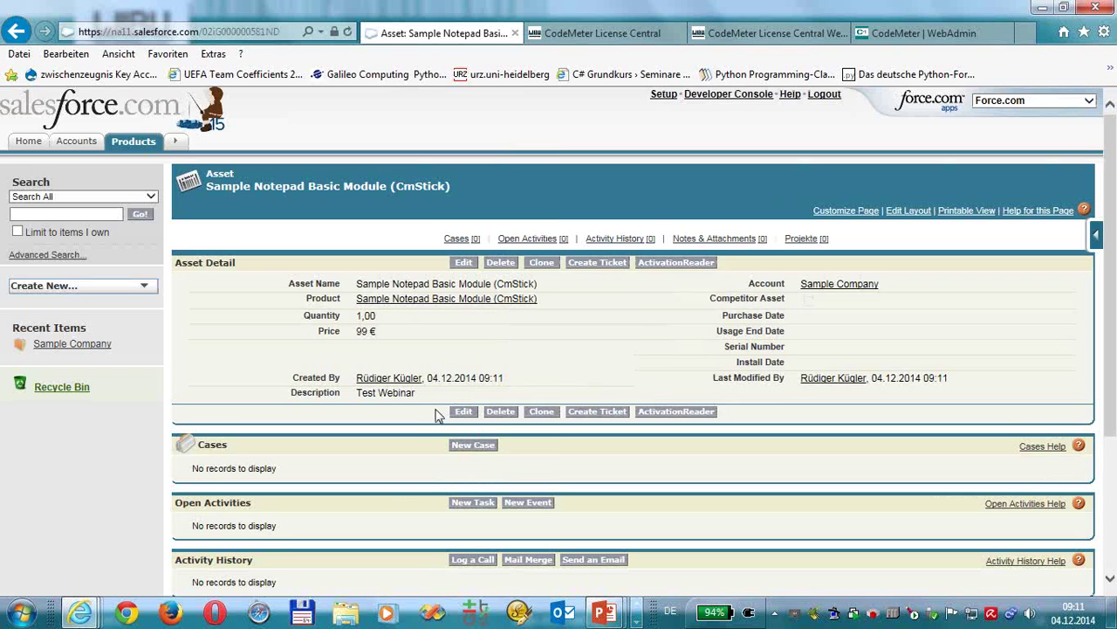
- Review the saved asset's details, then return to the Sample Company account and examine its Assets list
scroll(436, 415, "down", 3)
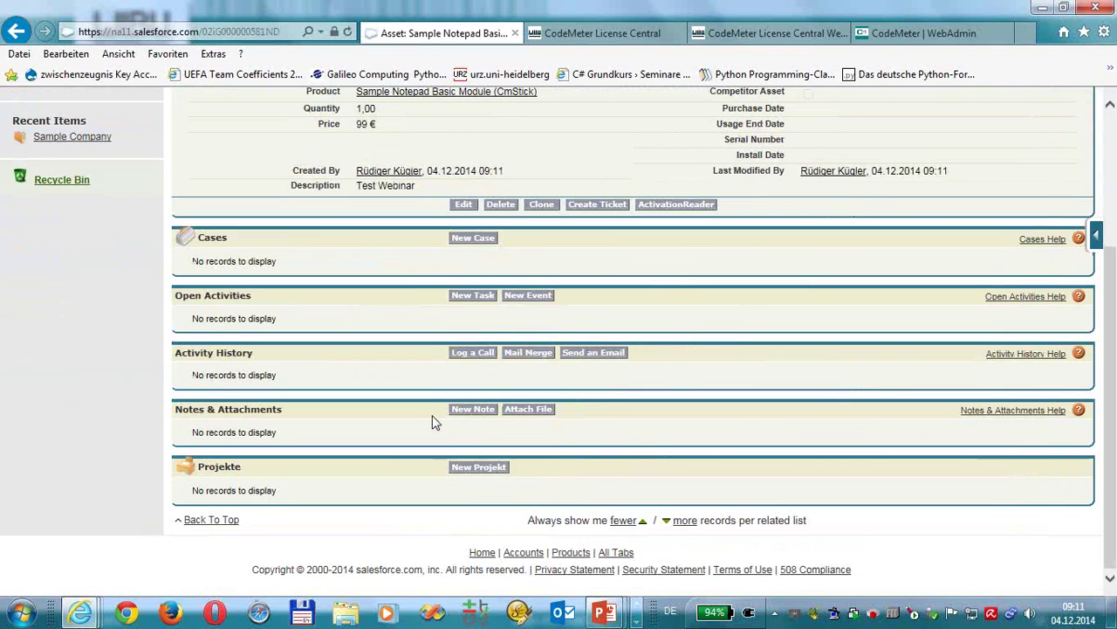
scroll(433, 422, "up", 1)
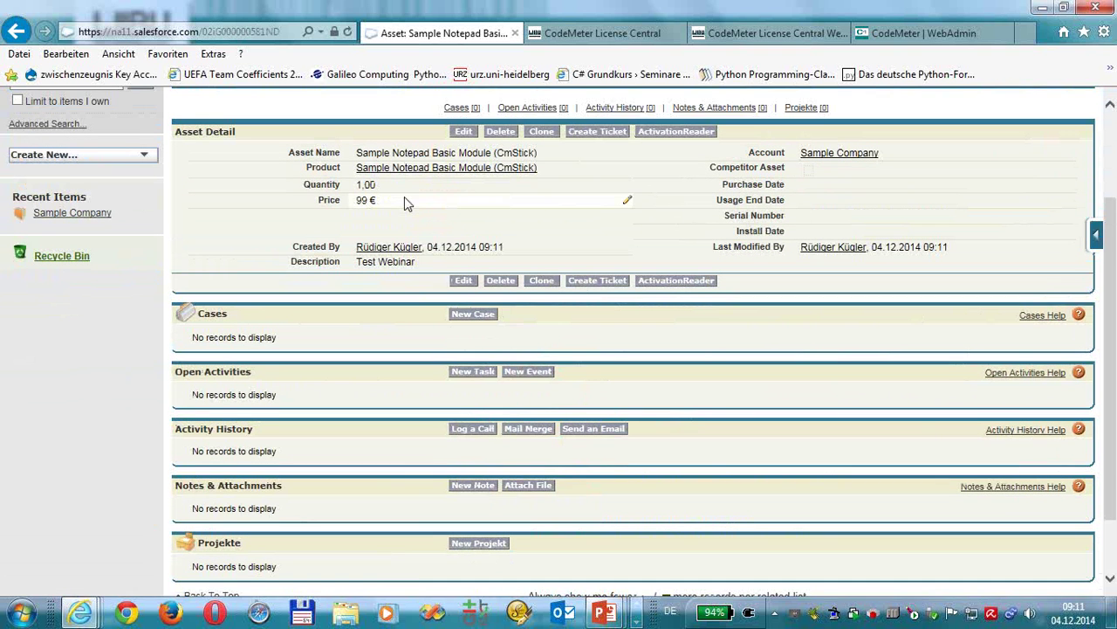
mouse_move(860, 153)
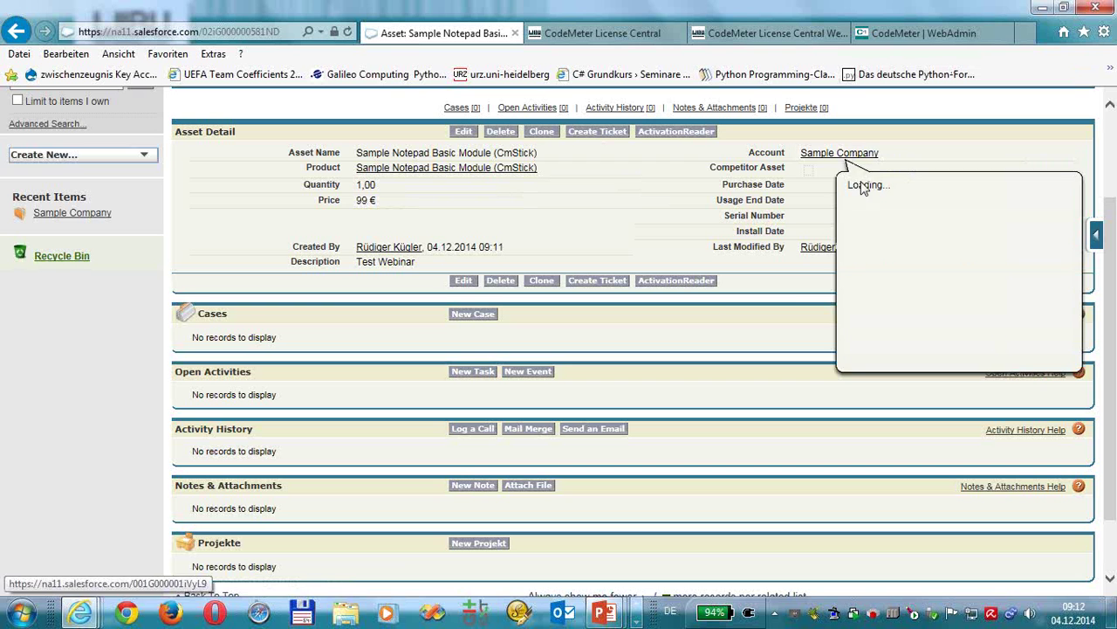
left_click(836, 156)
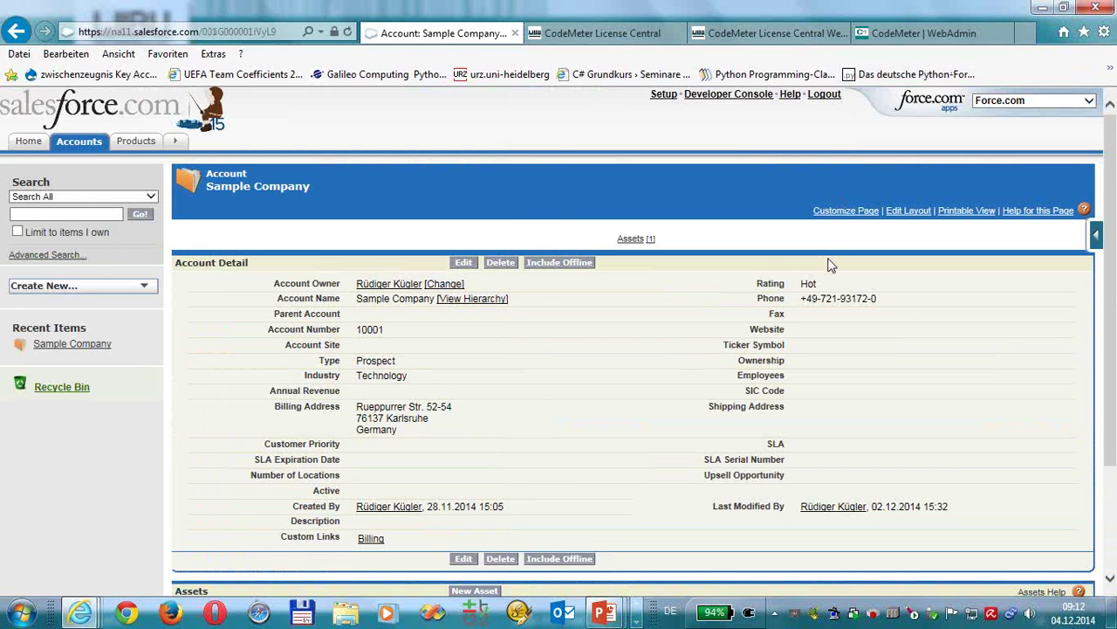
scroll(831, 265, "down", 3)
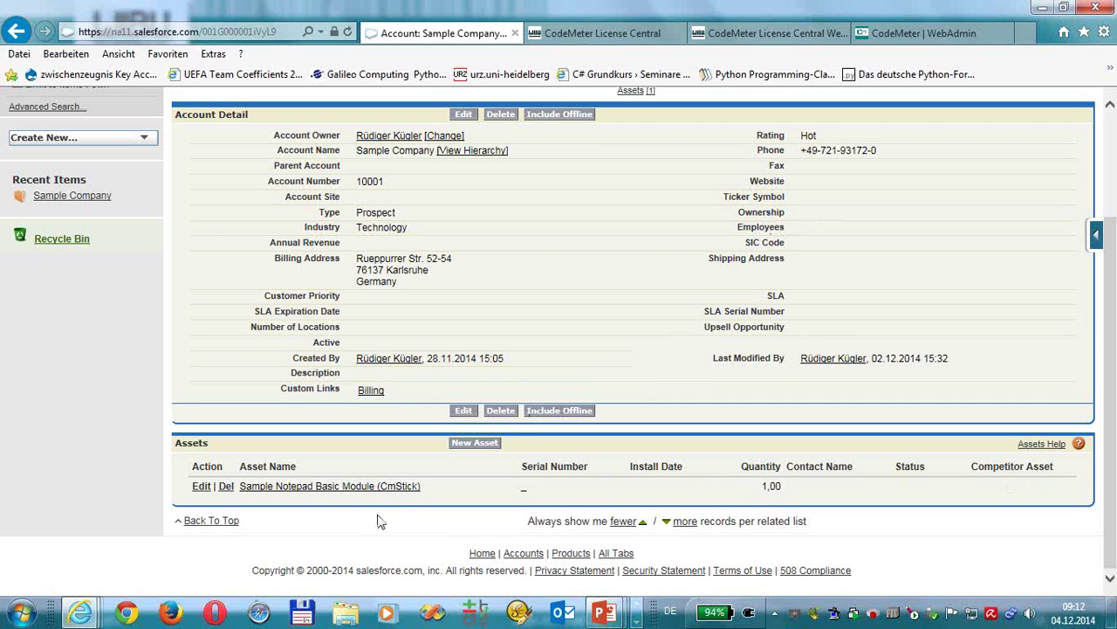
scroll(611, 328, "up", 3)
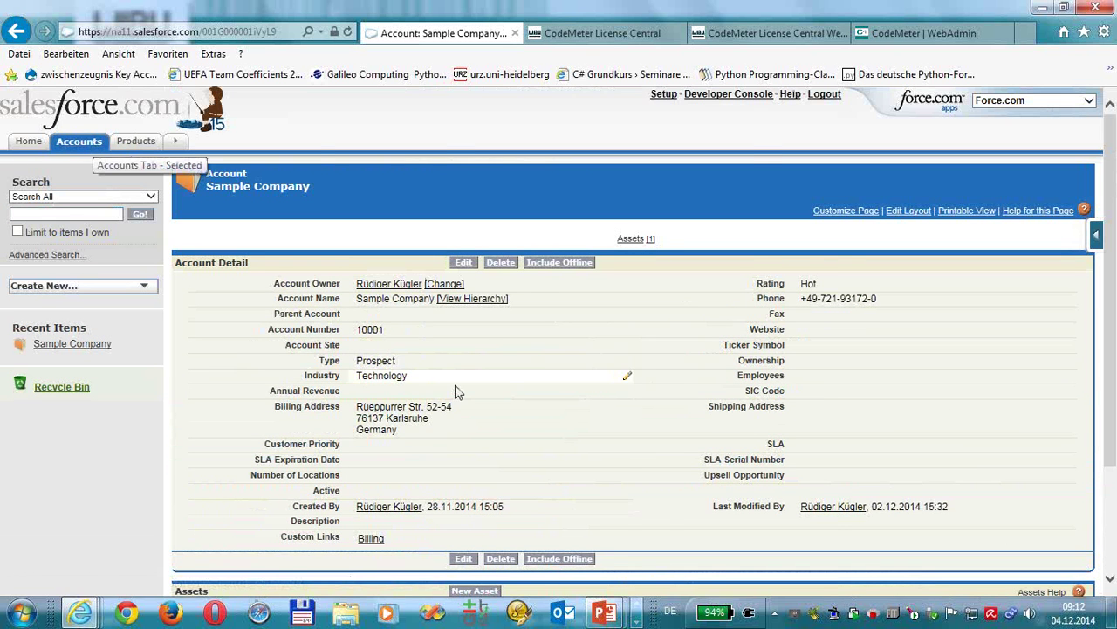
scroll(458, 393, "down", 3)
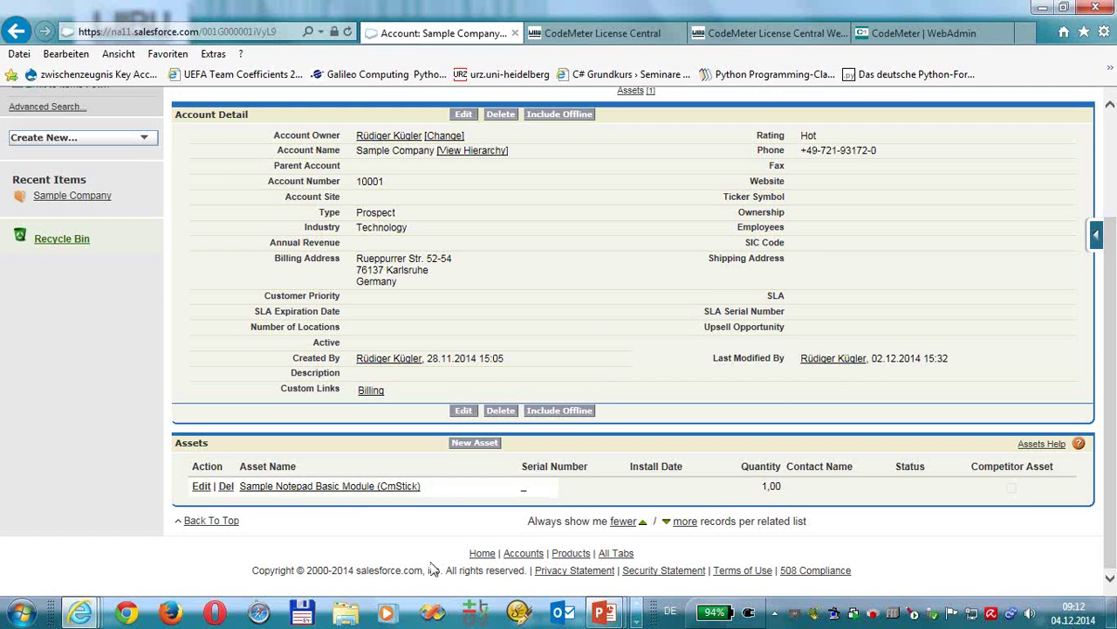
- Create a ticket for the Sample Notepad Basic Module (CmStick) asset with the comment "Test for the webinar" and save it to the asset
left_click(347, 489)
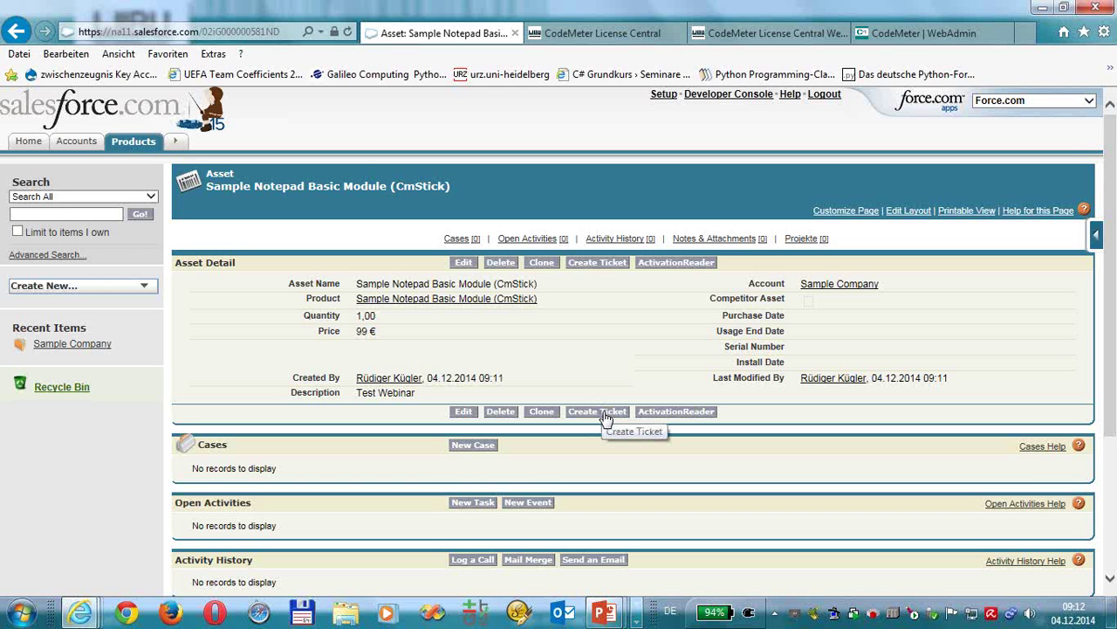
left_click(607, 412)
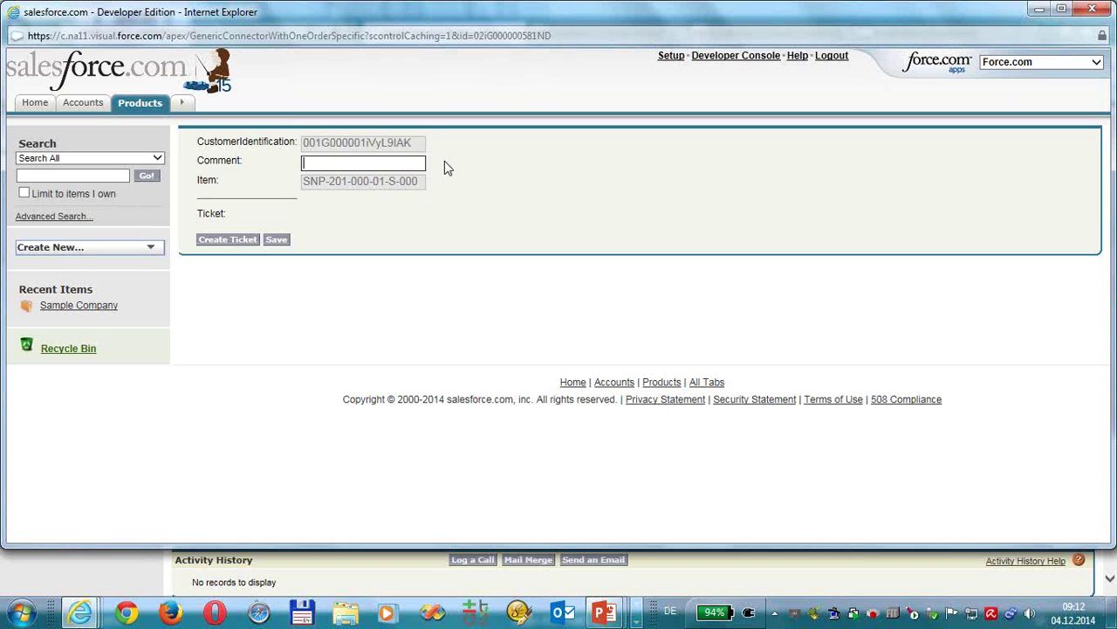
type("Test'for the webinar")
left_click(222, 245)
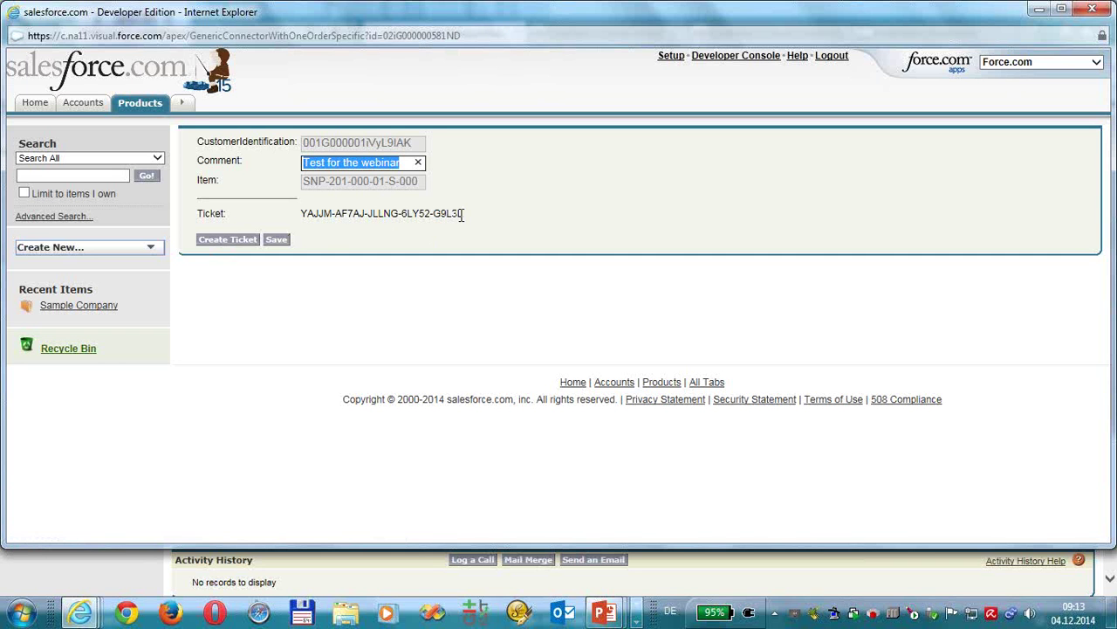
left_click(275, 241)
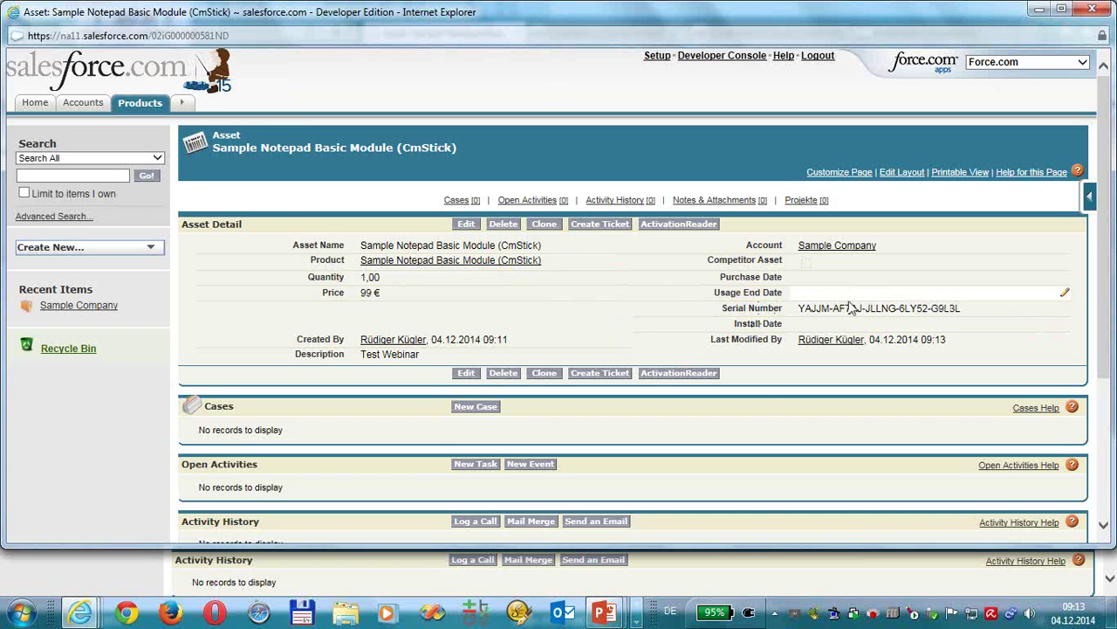
- Read the activation state of the asset's ticket and save it to the asset
left_click(686, 375)
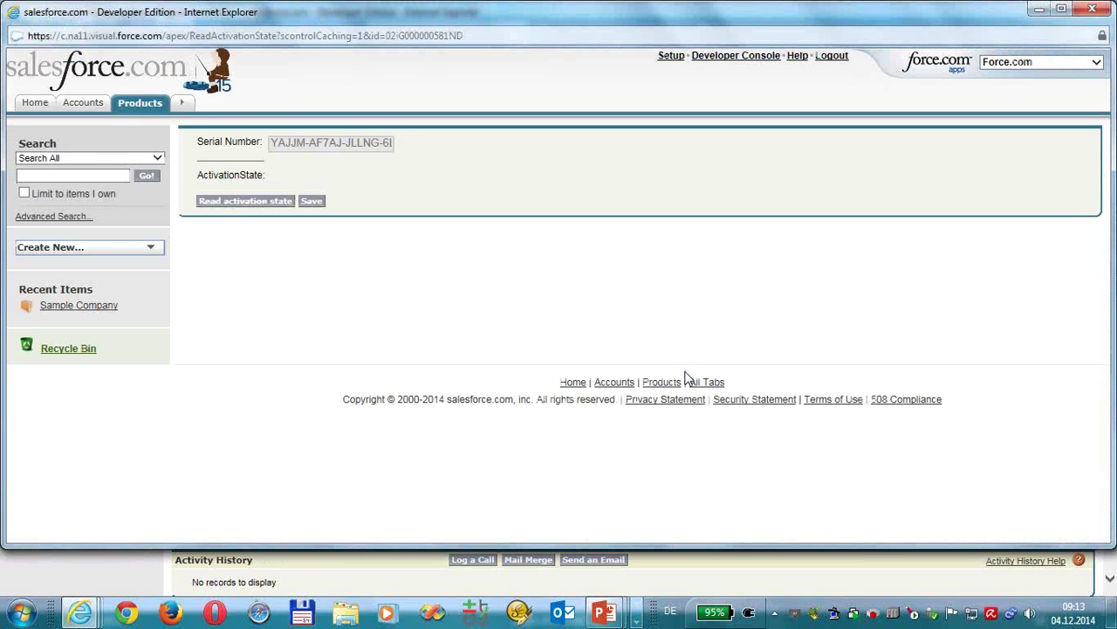
left_click(244, 201)
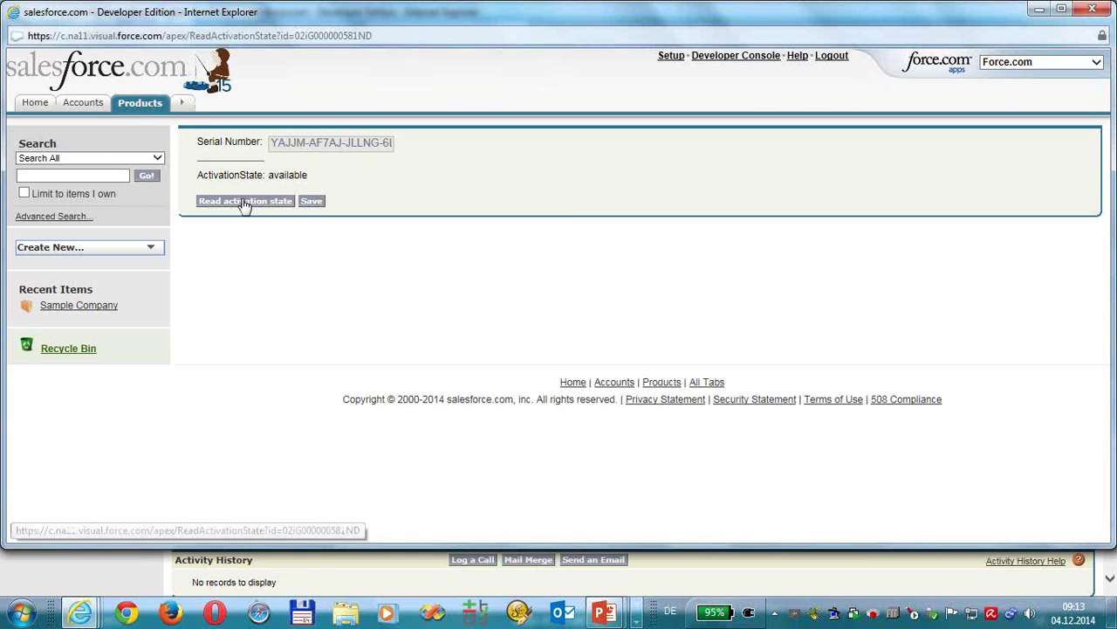
left_click(311, 202)
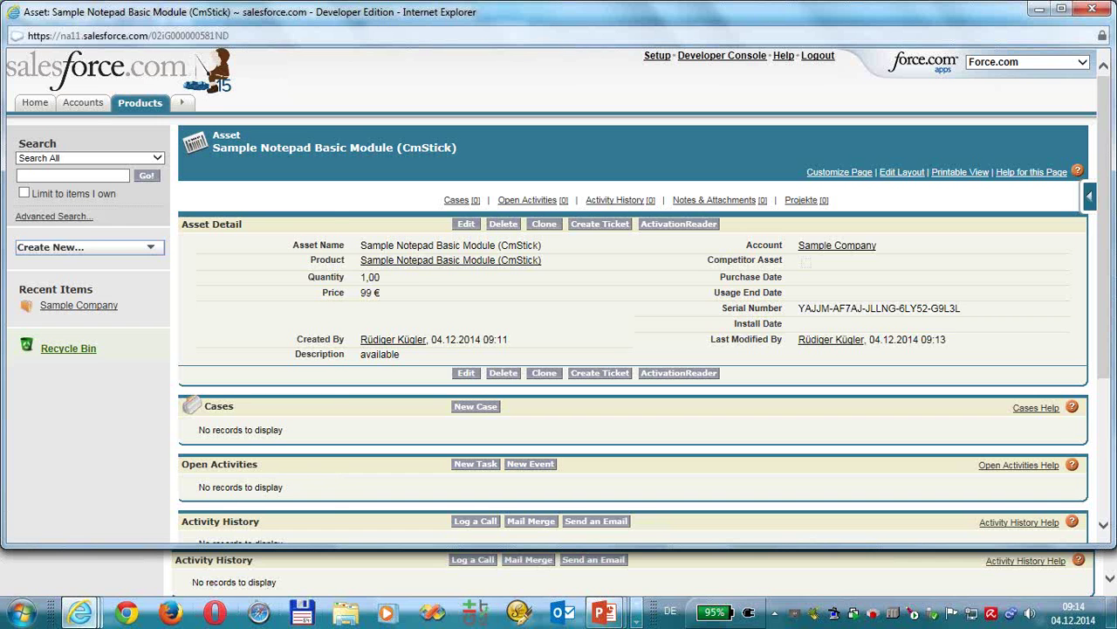
- Try to launch Notepad from Windows
left_click(22, 615)
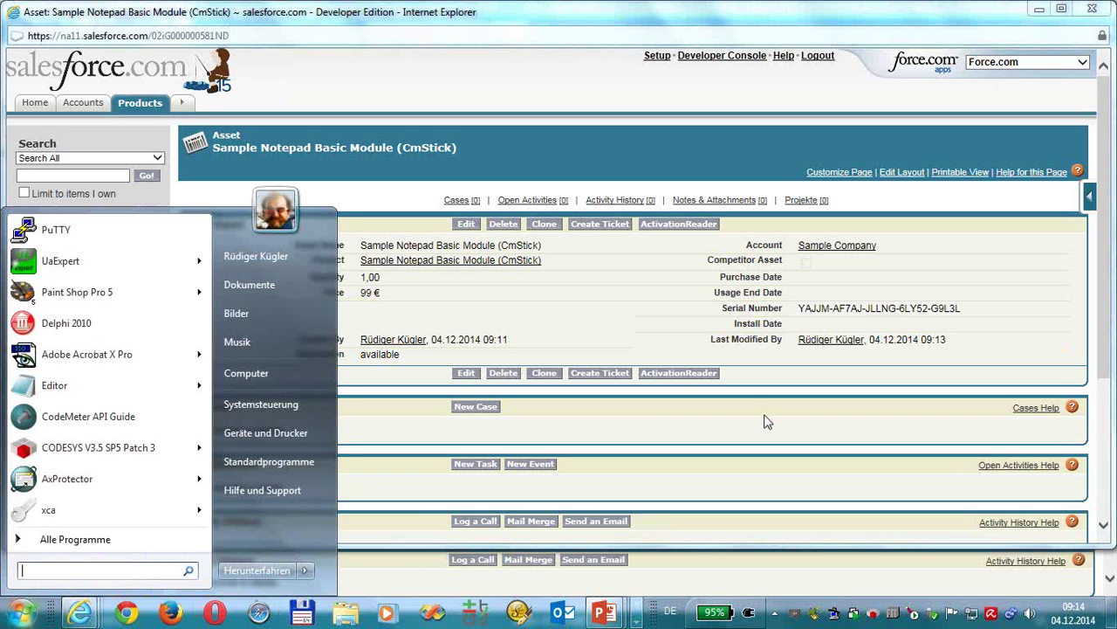
type("notepad")
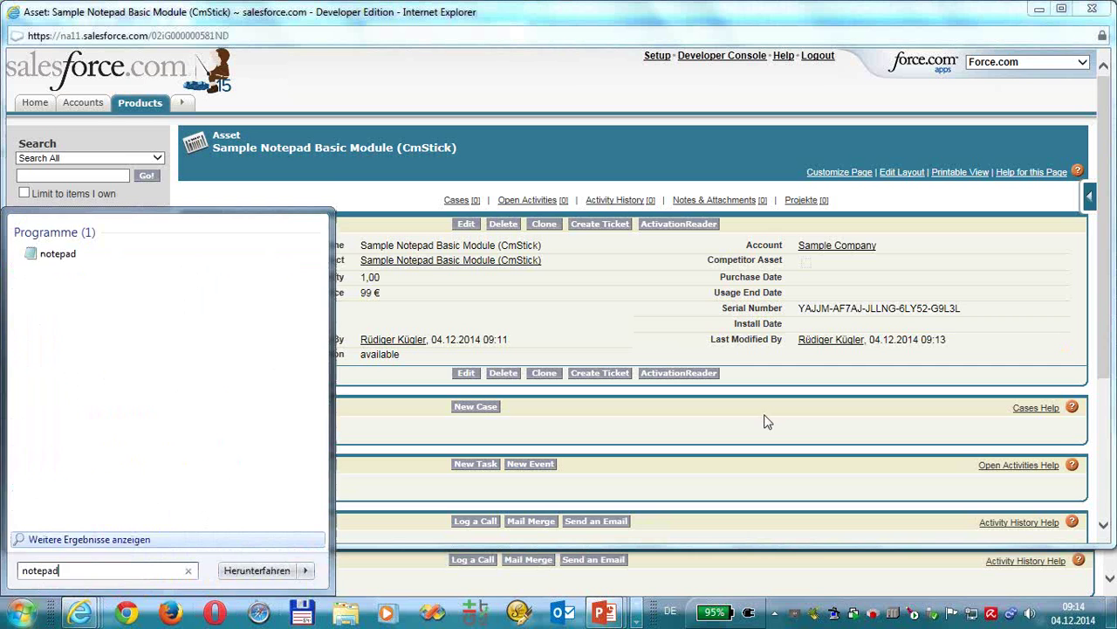
key("Return")
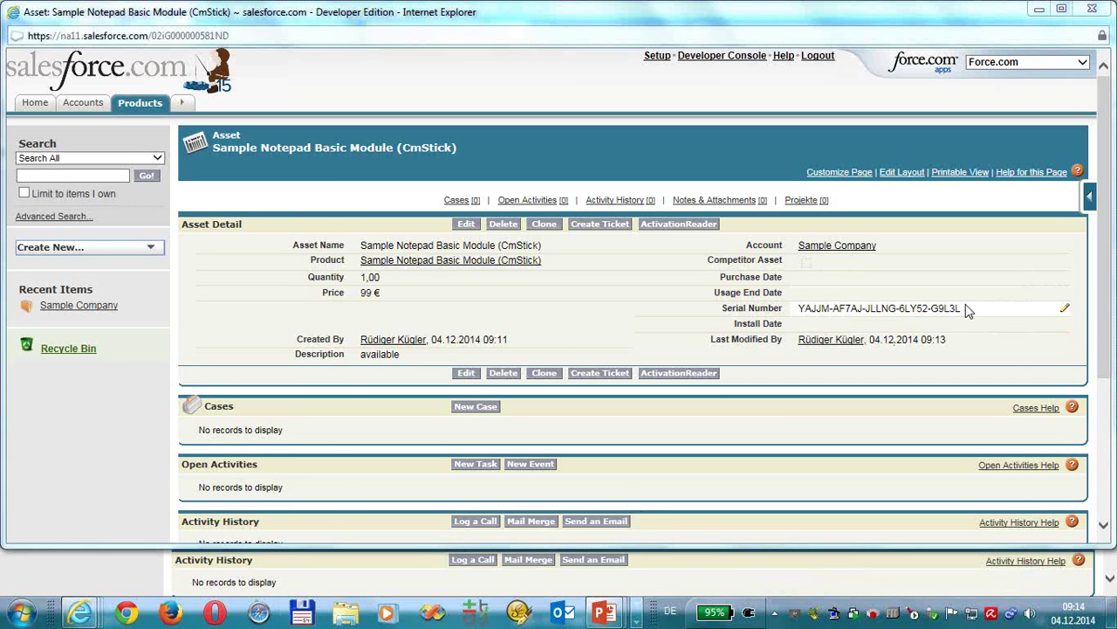
- Copy the ticket code from the asset's serial number
left_click_drag(962, 308, 801, 310)
key("ctrl+c")
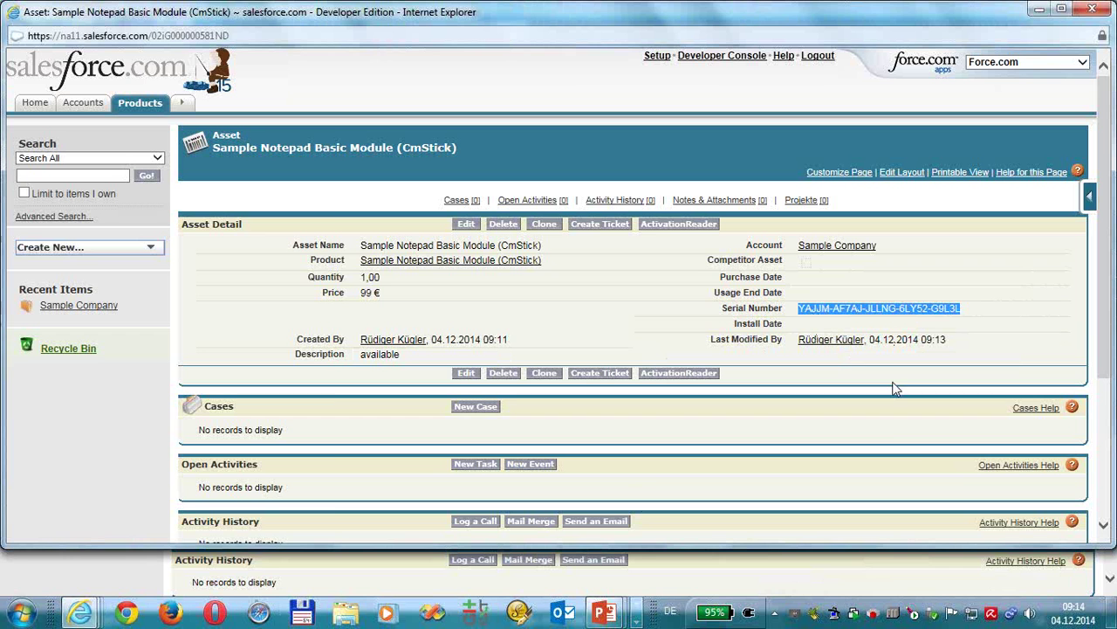
left_click(39, 618)
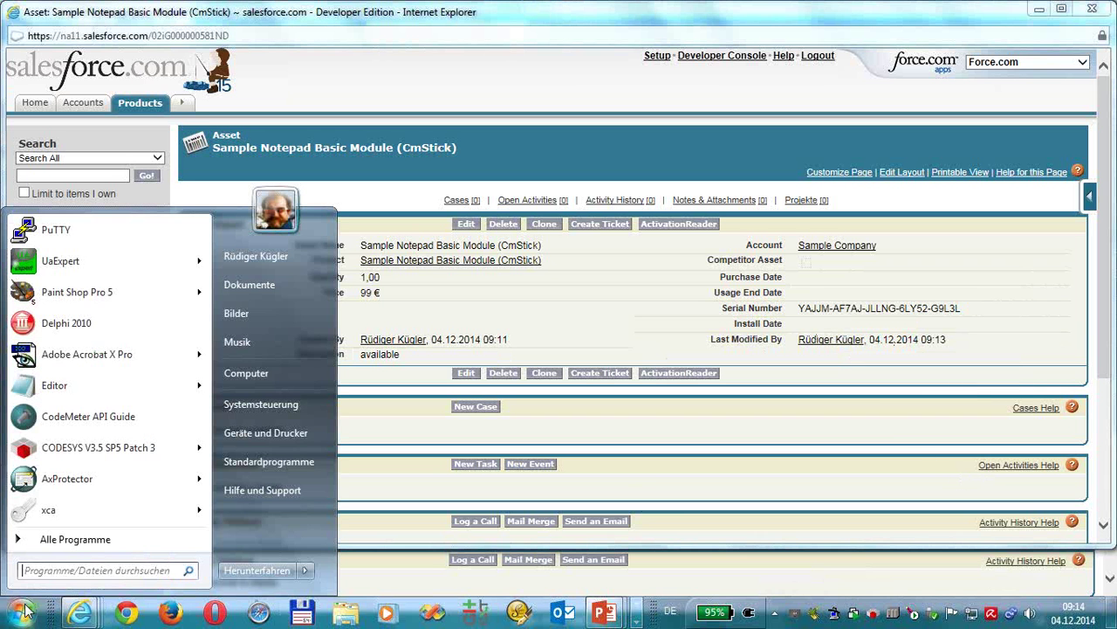
type("notepad")
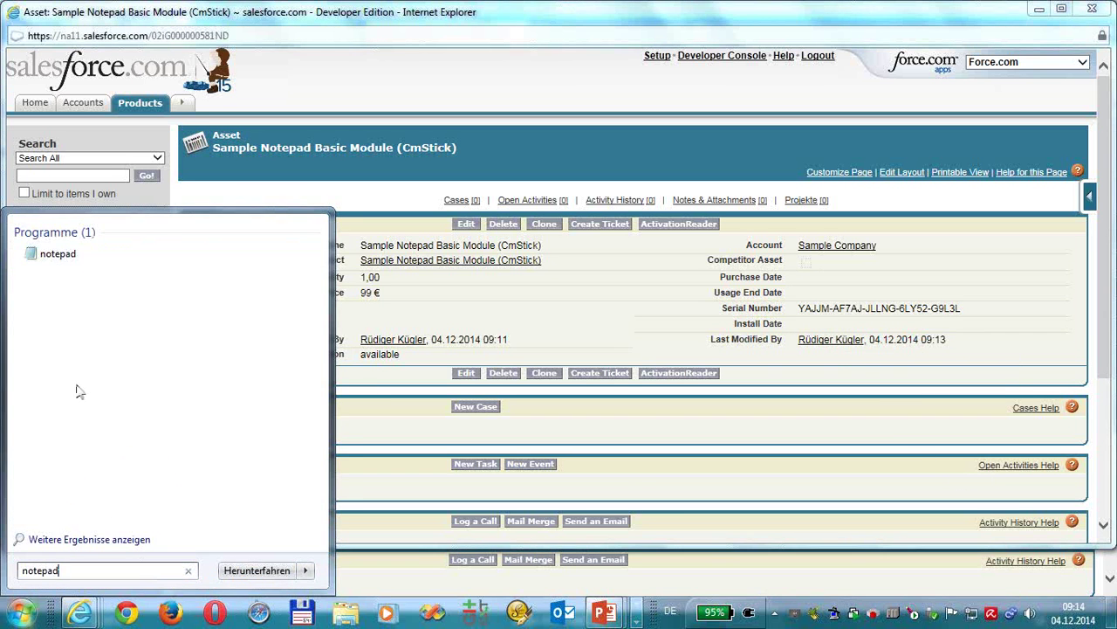
left_click(284, 570)
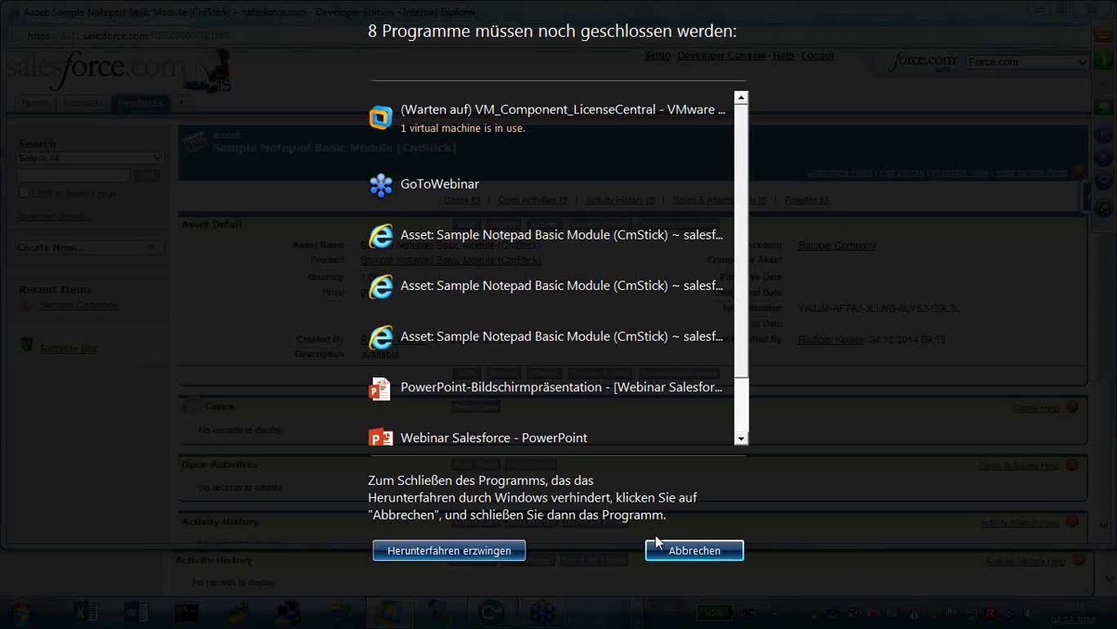
left_click(694, 550)
- Launch Notepad from Windows and place its window over the asset page
left_click(27, 610)
type("note")
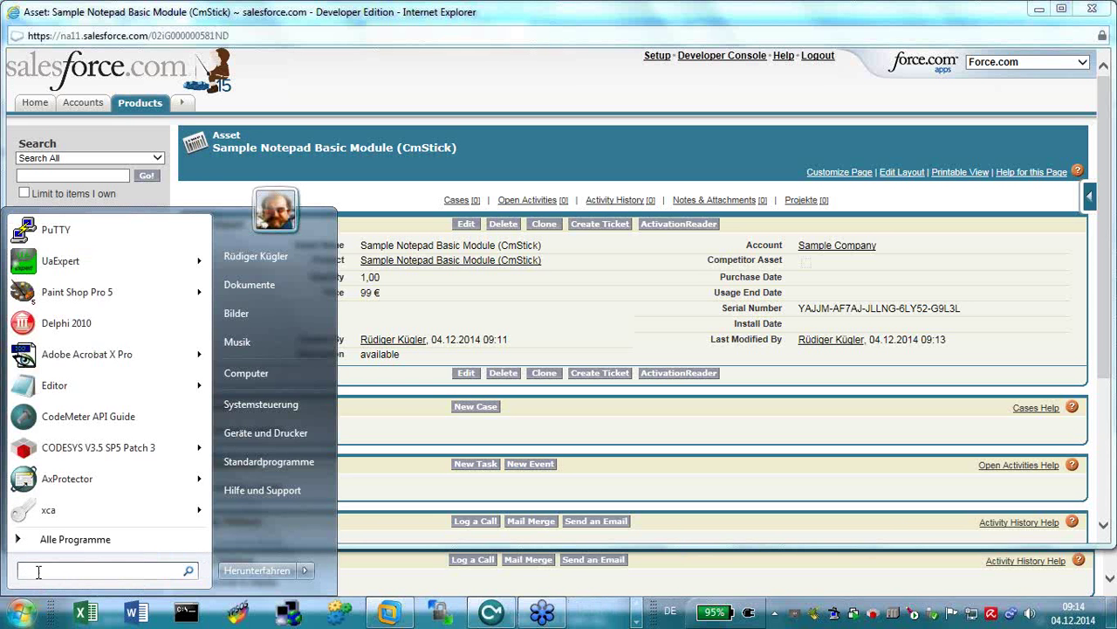
type("pad")
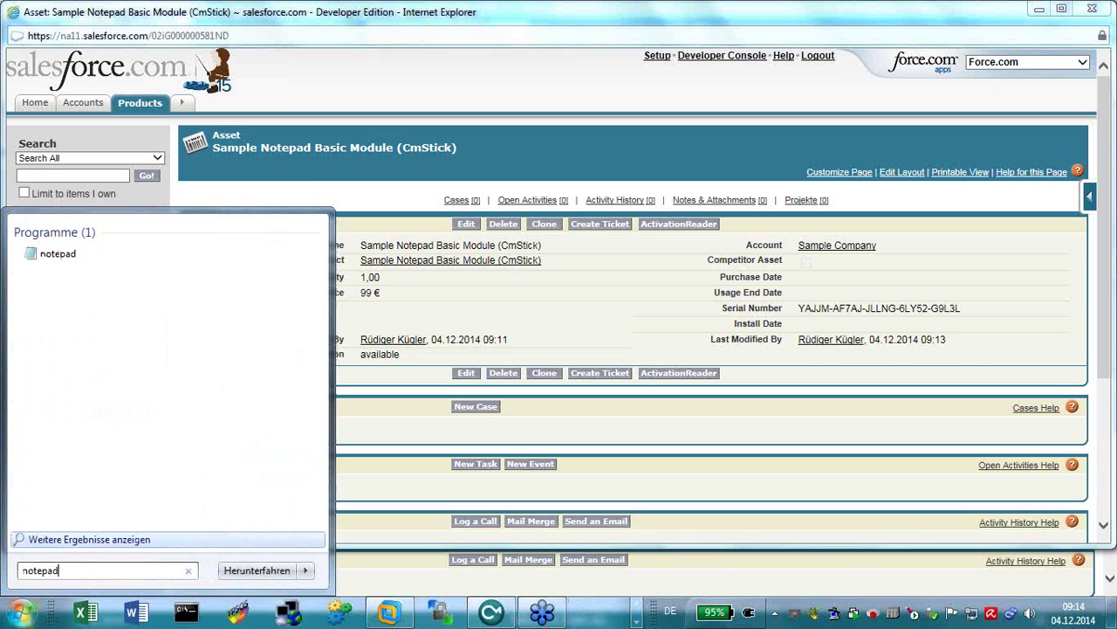
left_click(54, 260)
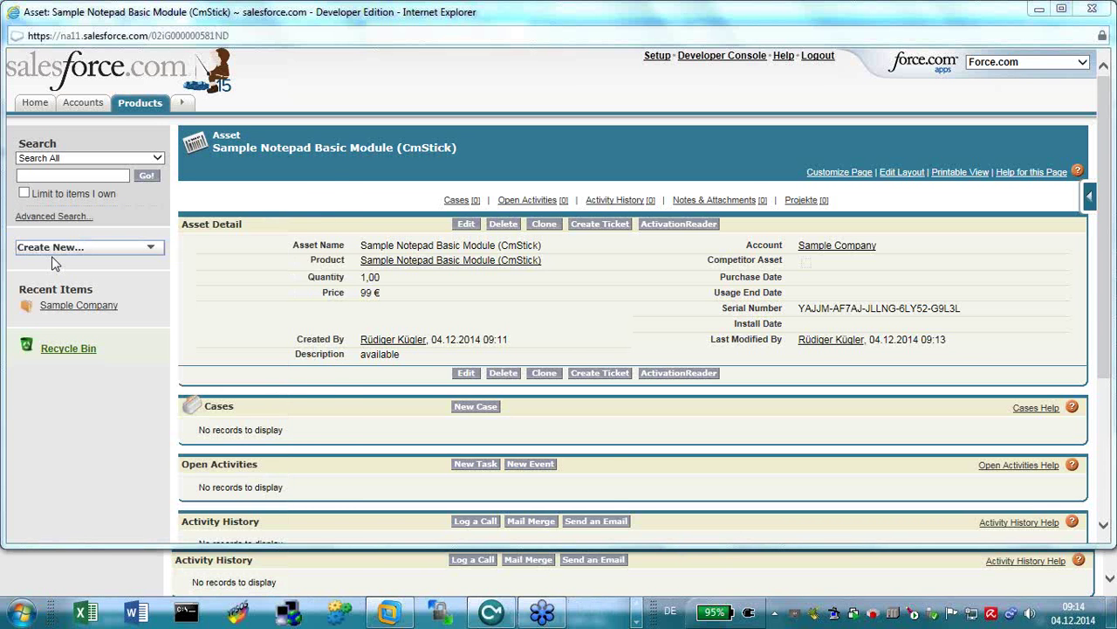
left_click_drag(701, 320, 282, 168)
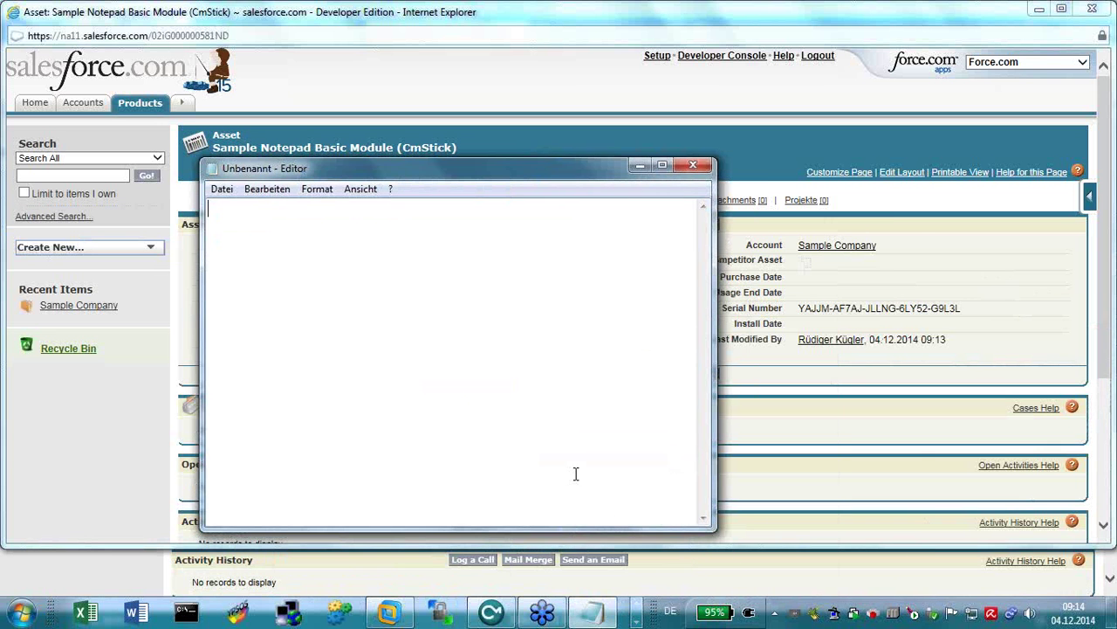
- Write a note in Notepad with a "Dear" greeting using the recipient's first name, the pasted ticket code and a closing "..." line
type("Dear Rüdiger")
key("Return")
key("Return")
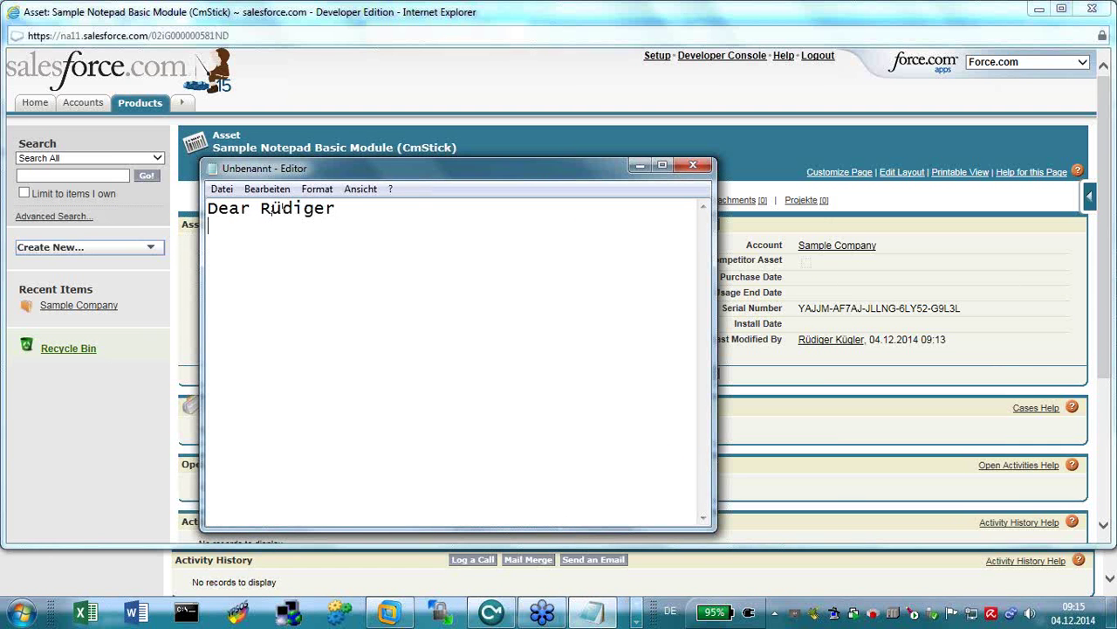
key("ctrl+v")
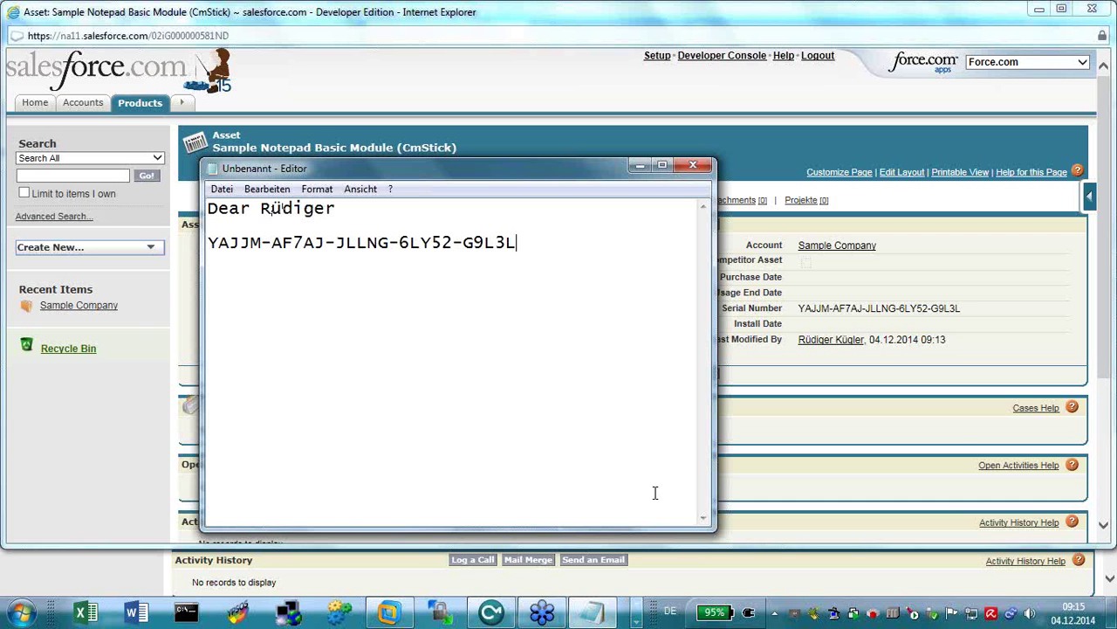
key("Return")
type("...")
- Copy the ticket code from the note and switch to the CodeMeter License Central WebDepot in Internet Explorer
left_click_drag(520, 244, 210, 244)
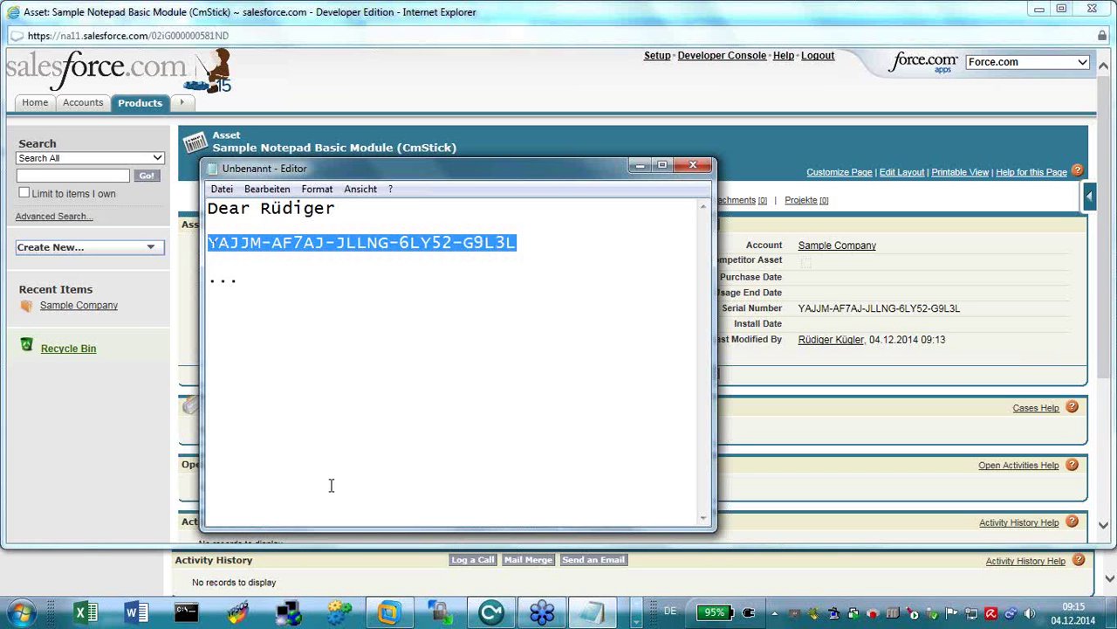
key("ctrl+c")
key("alt+Tab")
key("Tab")
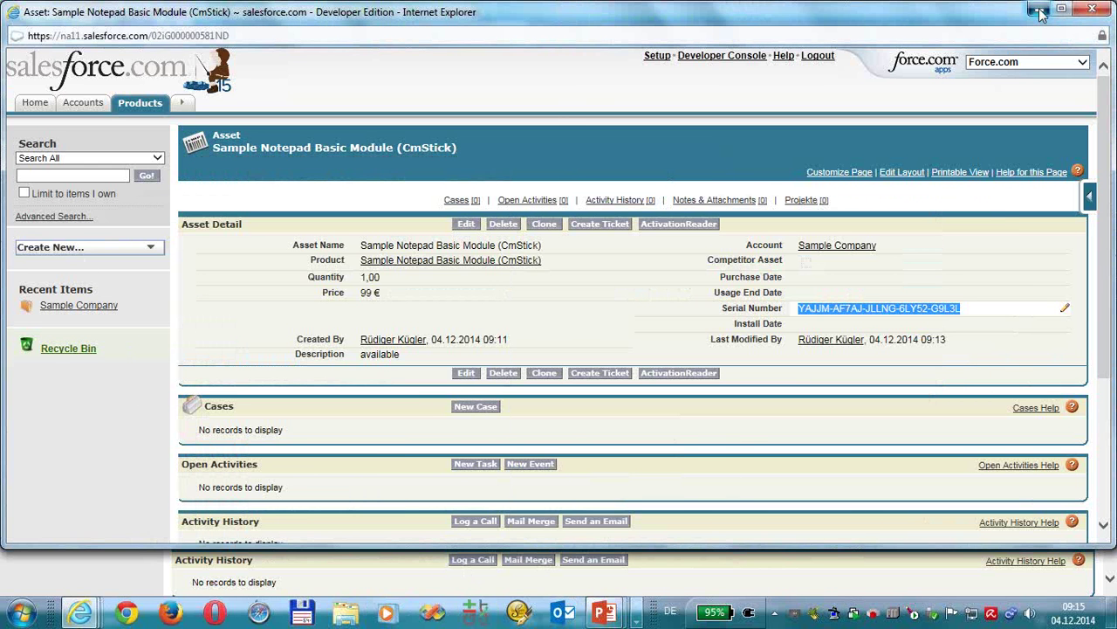
left_click(1039, 10)
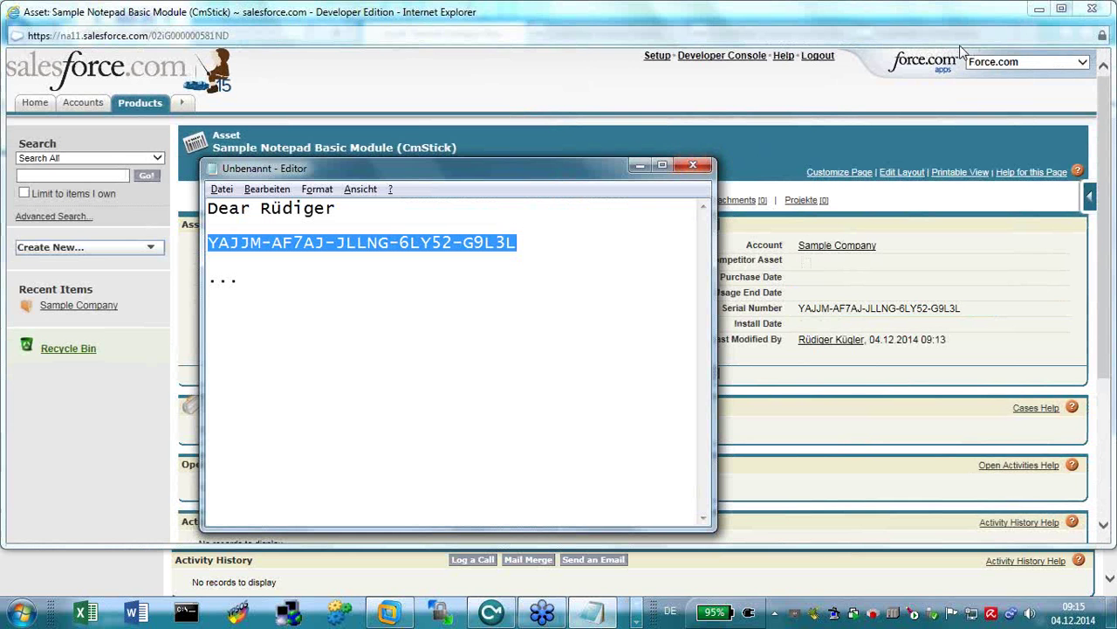
left_click(1091, 11)
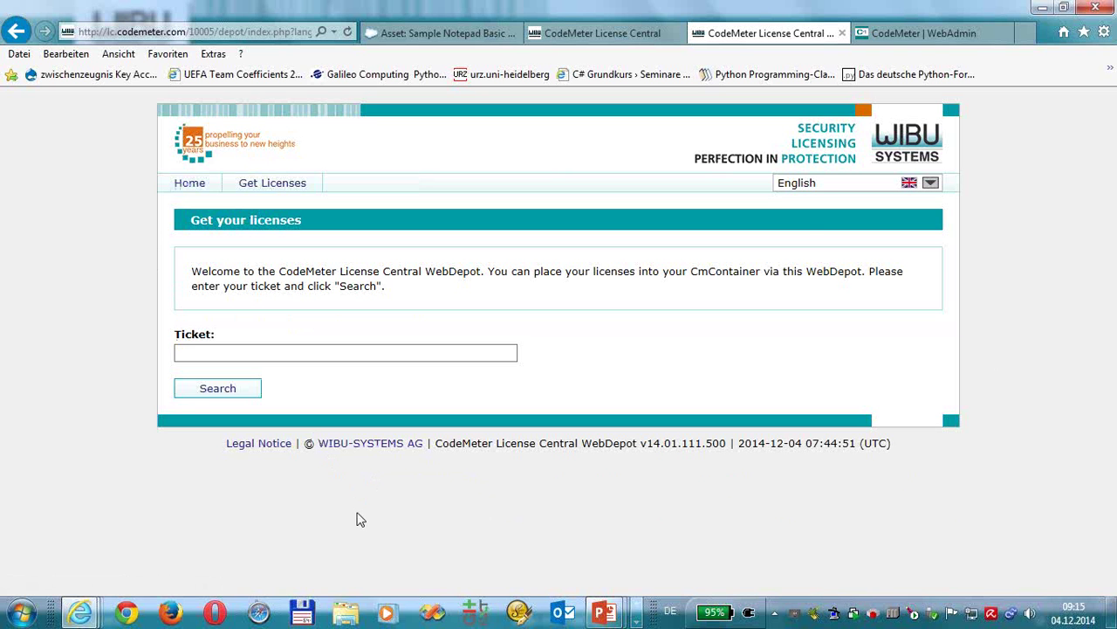
- Choose English as the WebDepot language, paste the ticket code into the Ticket field and search for its licenses
left_click(938, 184)
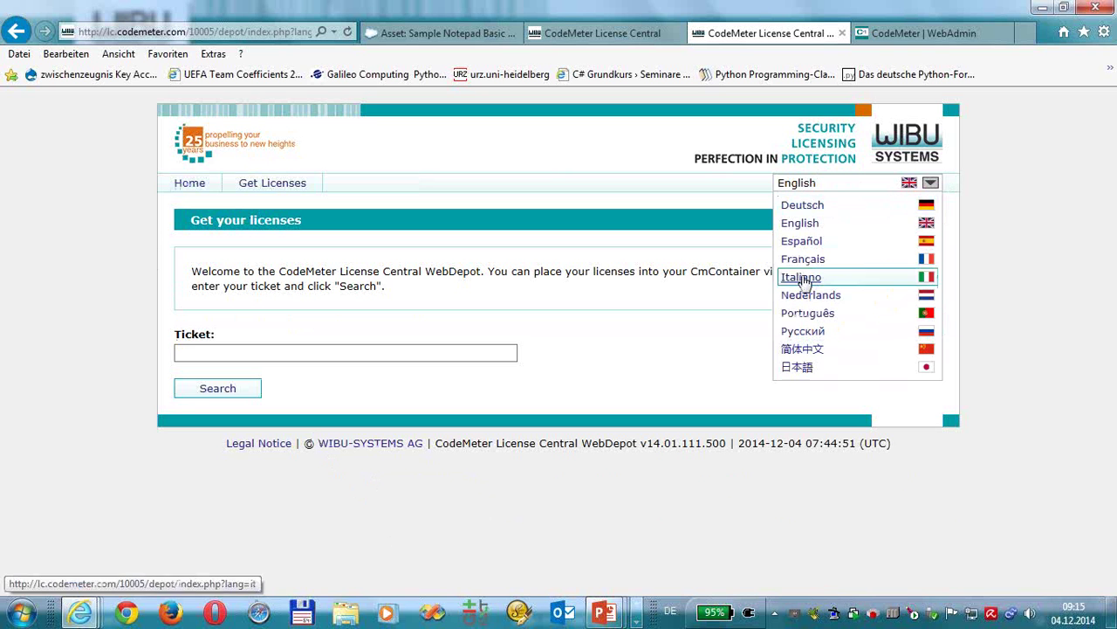
left_click(925, 223)
left_click(289, 357)
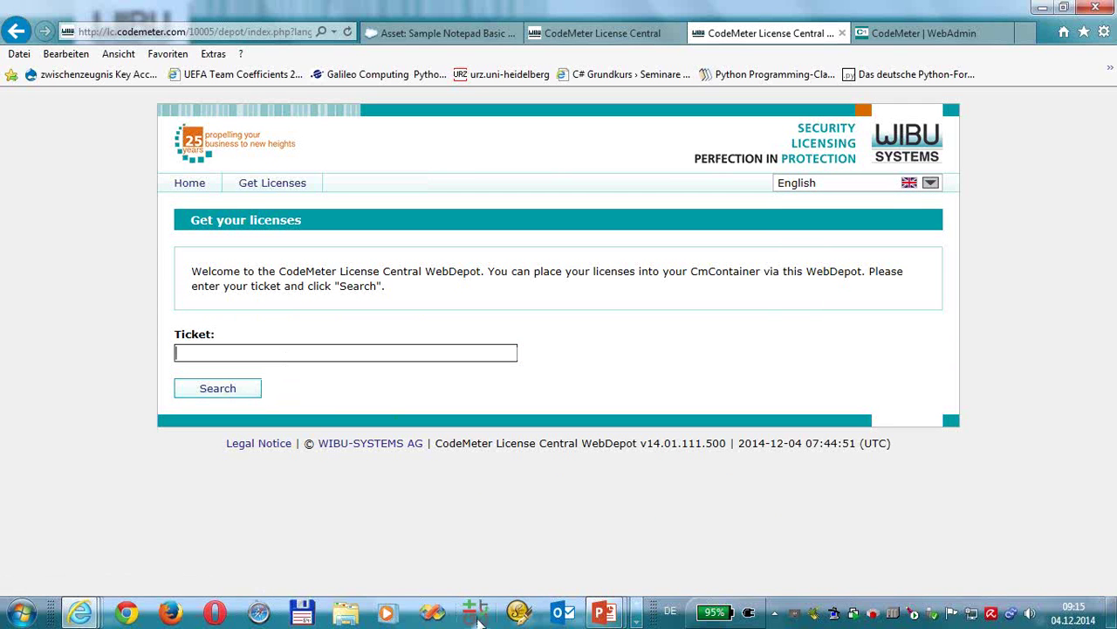
key("ctrl+v")
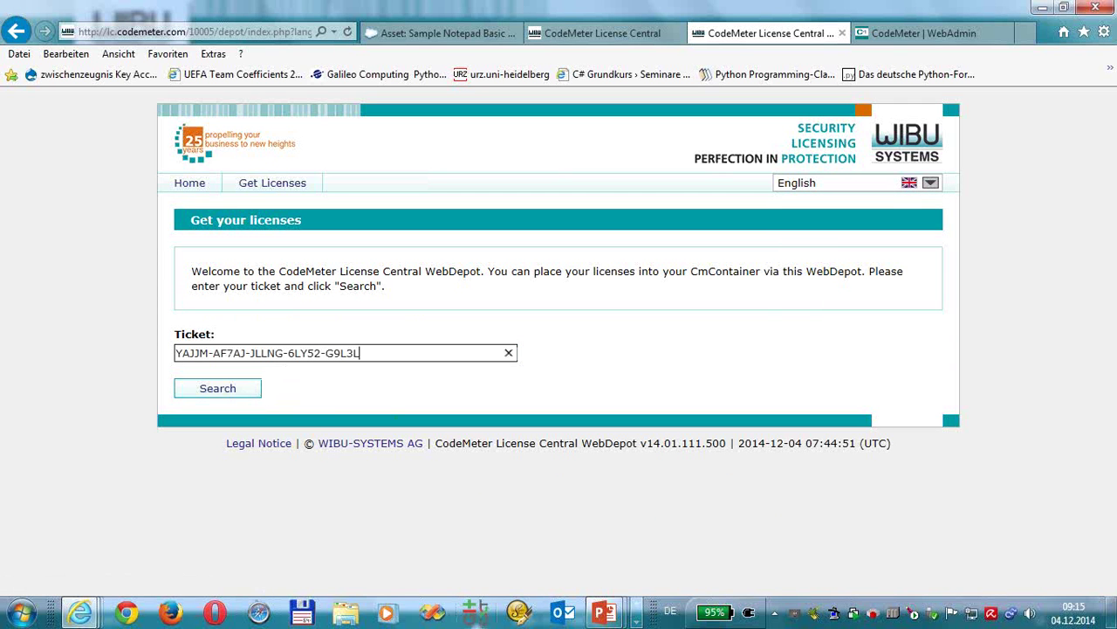
left_click(223, 391)
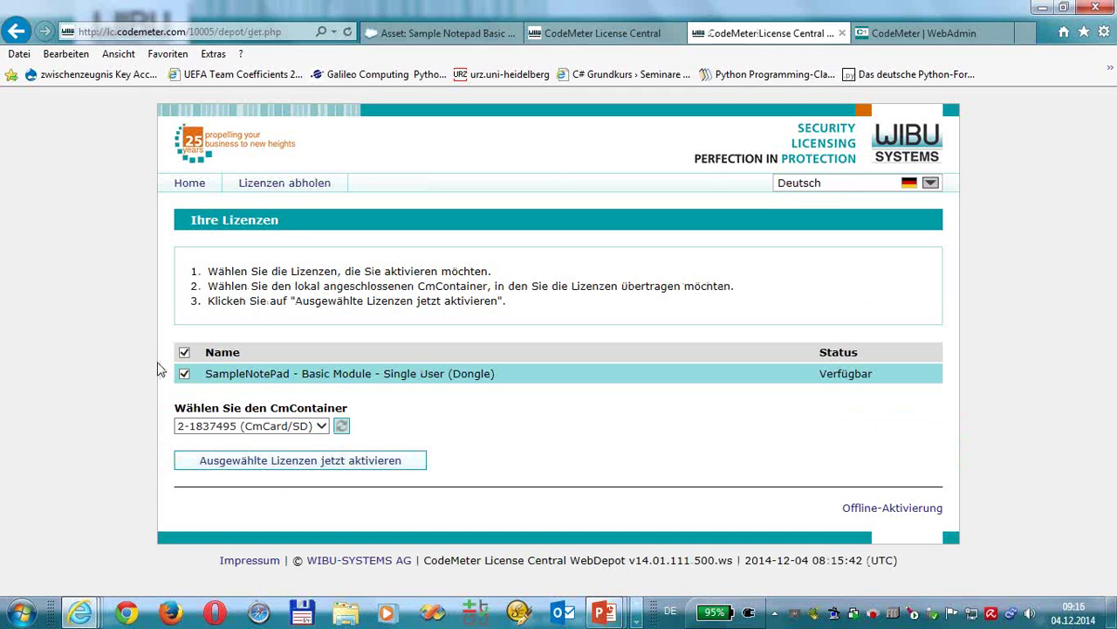
- Choose CmContainer 2-2410323 as the target for the SampleNotePad Basic Module license
double_click(489, 374)
left_click(506, 377)
left_click(321, 426)
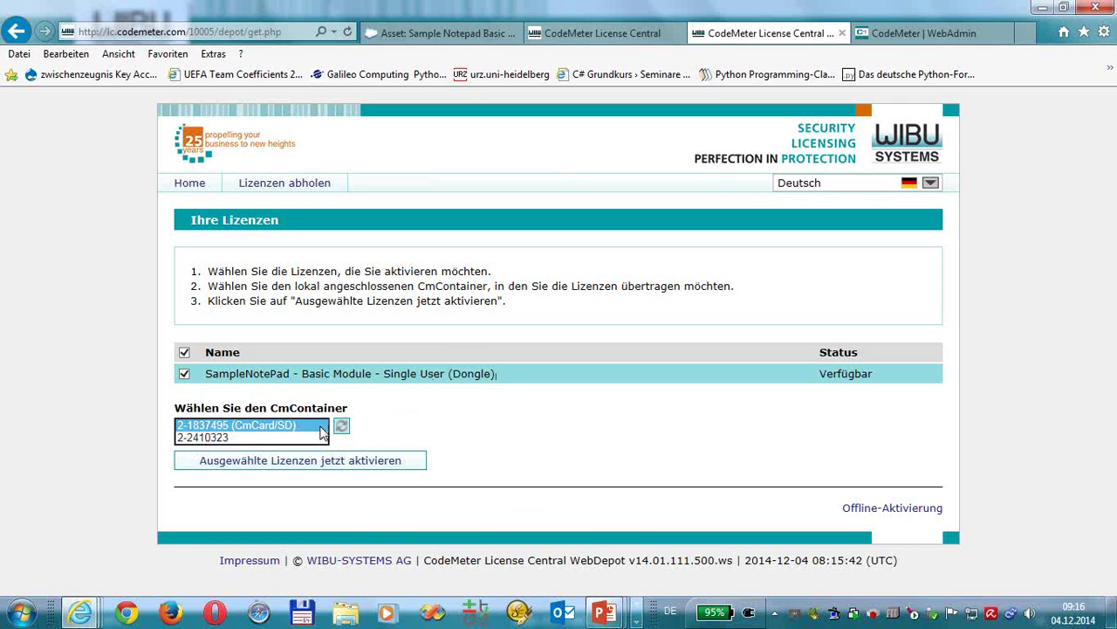
left_click(215, 438)
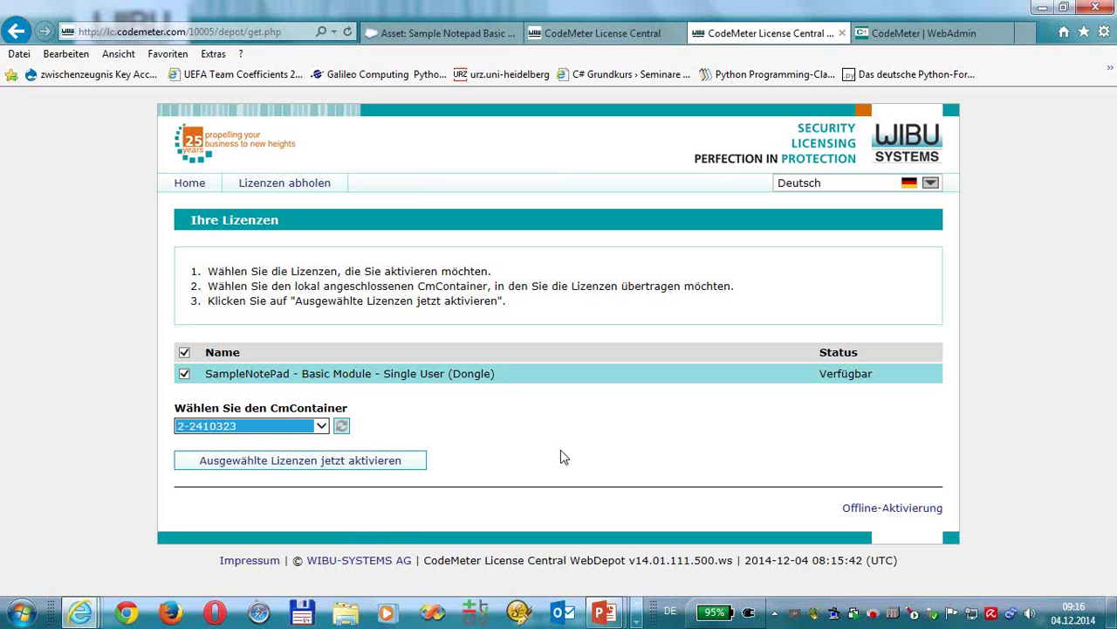
- Switch the license page to English and activate the SampleNotePad Basic Module license in CmContainer 2-2410323
left_click(810, 185)
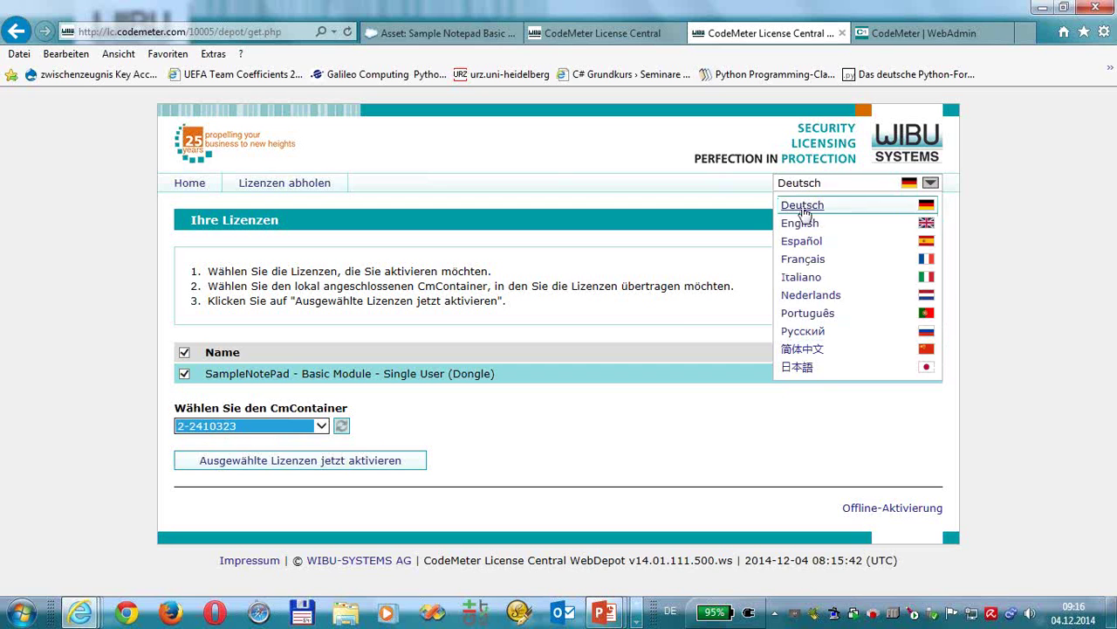
left_click(803, 223)
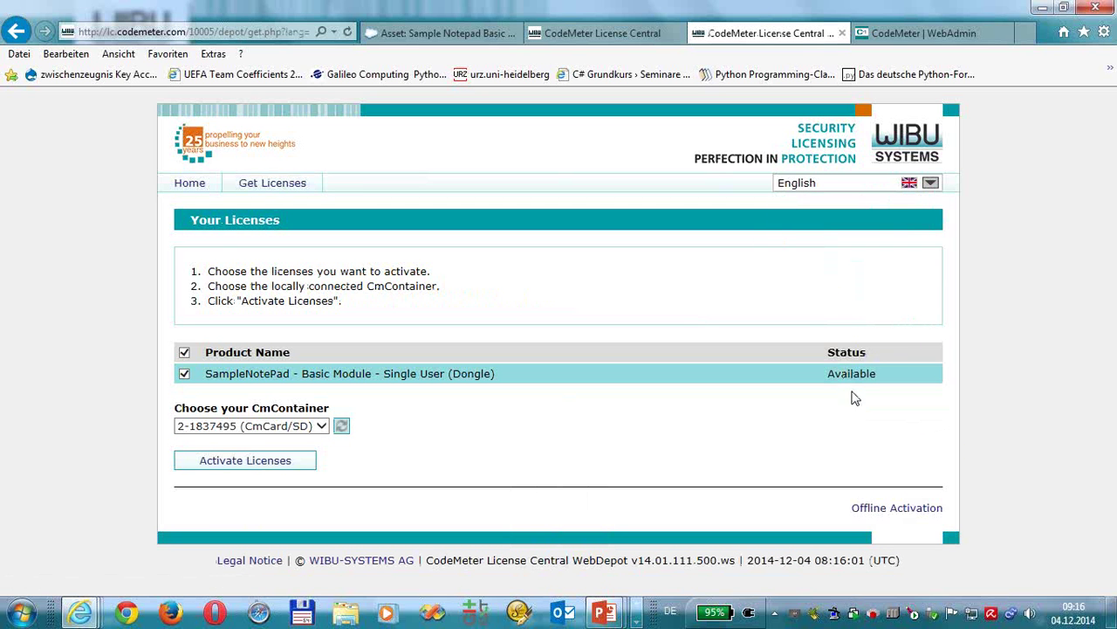
left_click(296, 426)
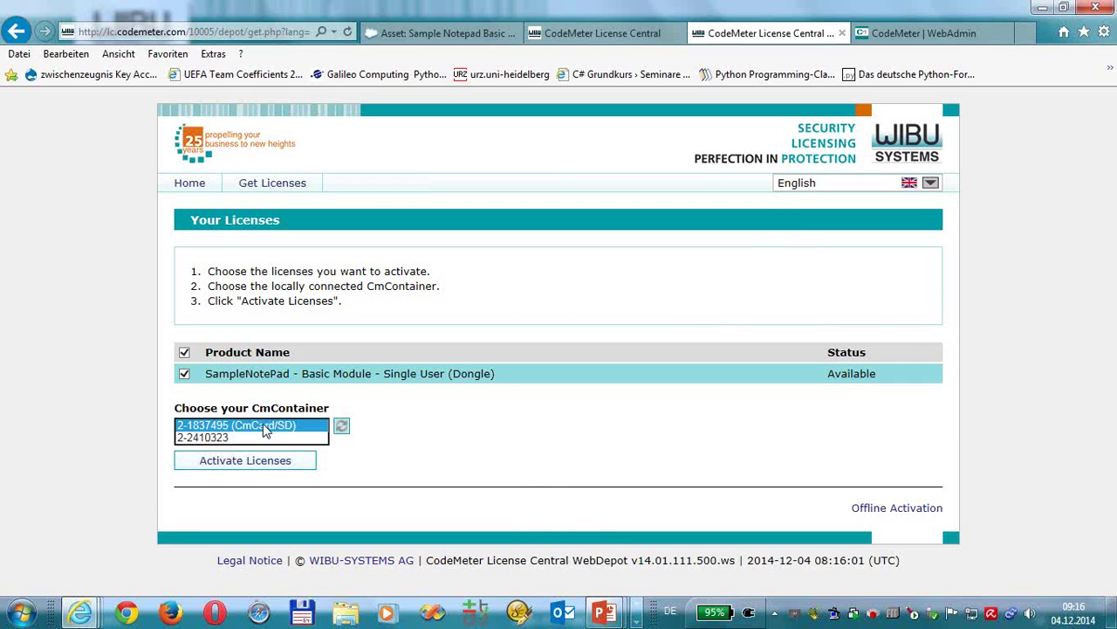
left_click(211, 436)
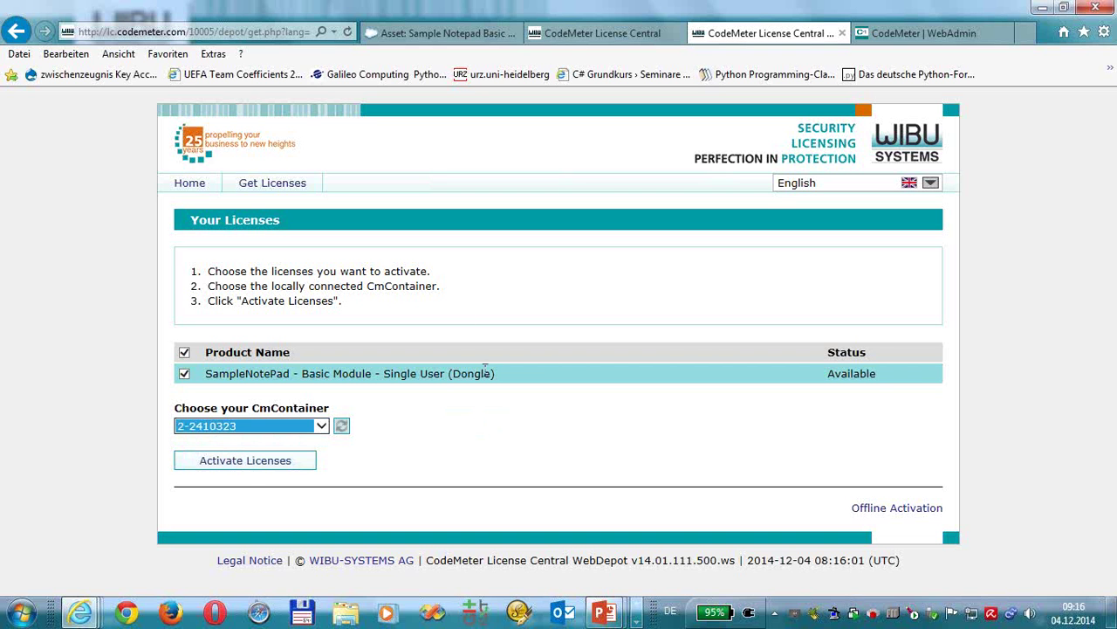
left_click(253, 469)
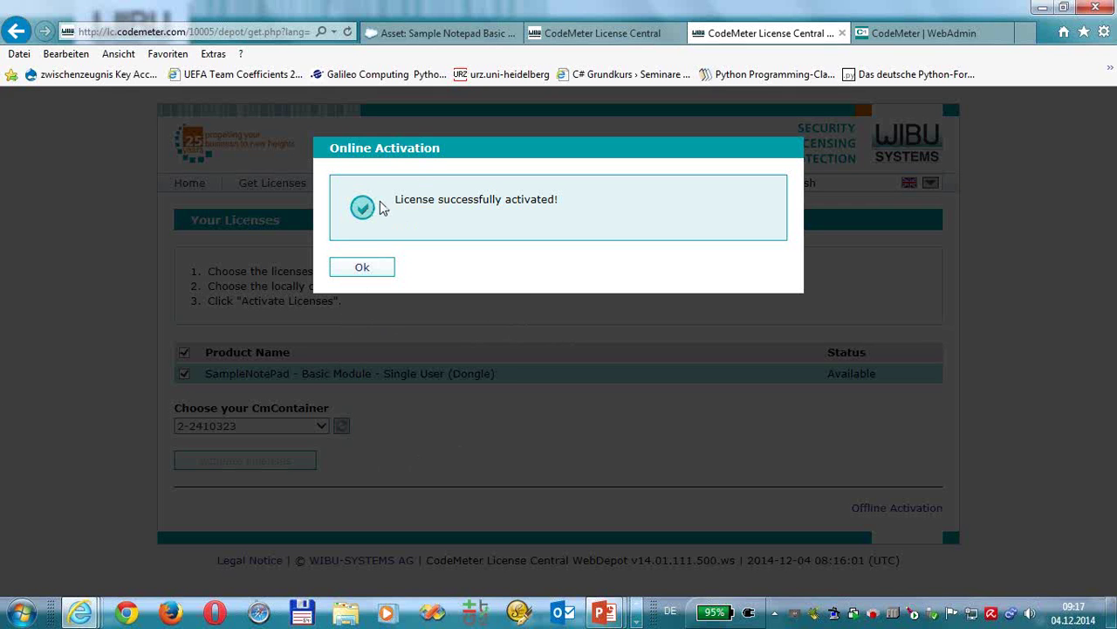
left_click_drag(397, 199, 569, 204)
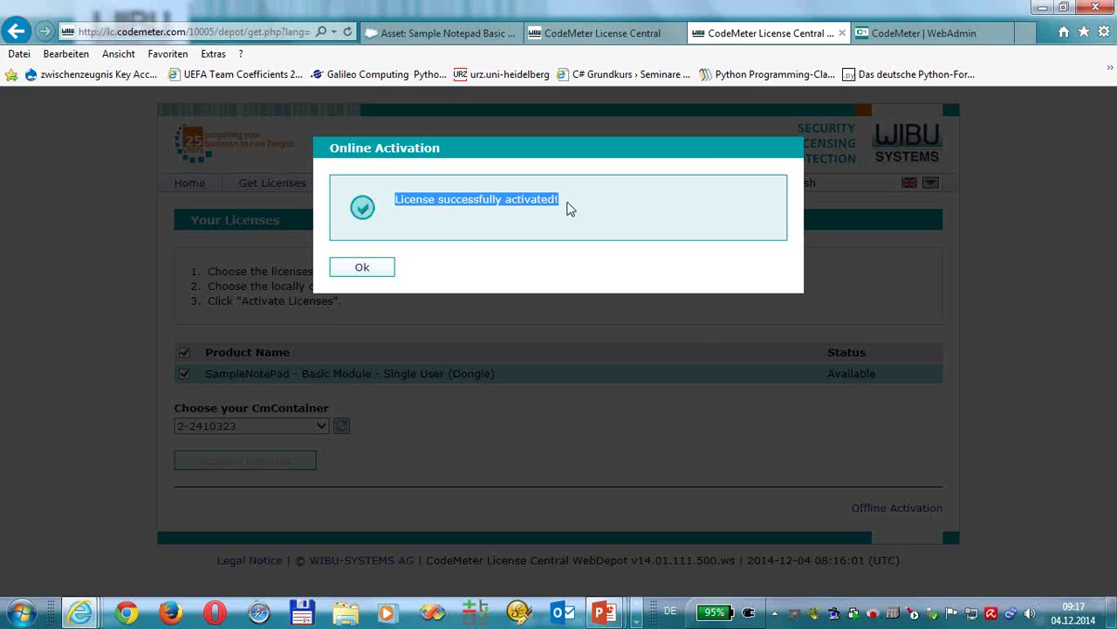
left_click(367, 269)
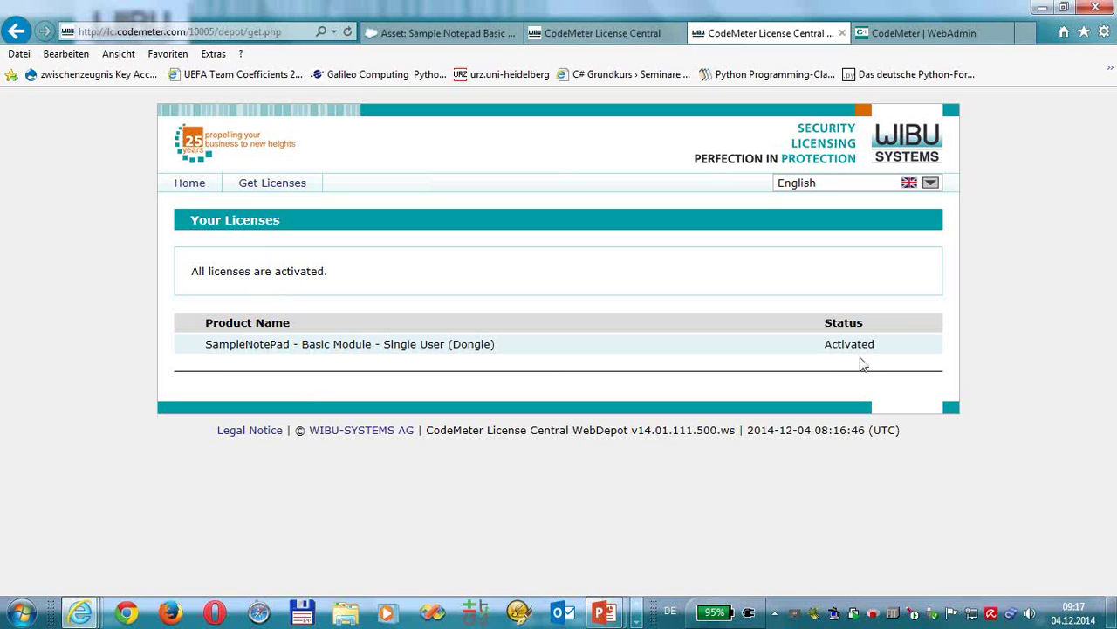
- Check the license status in WebDepot and the Sample Company entry for CmContainer 2-2410323 in CodeMeter WebAdmin
left_click_drag(873, 345, 825, 345)
left_click(937, 40)
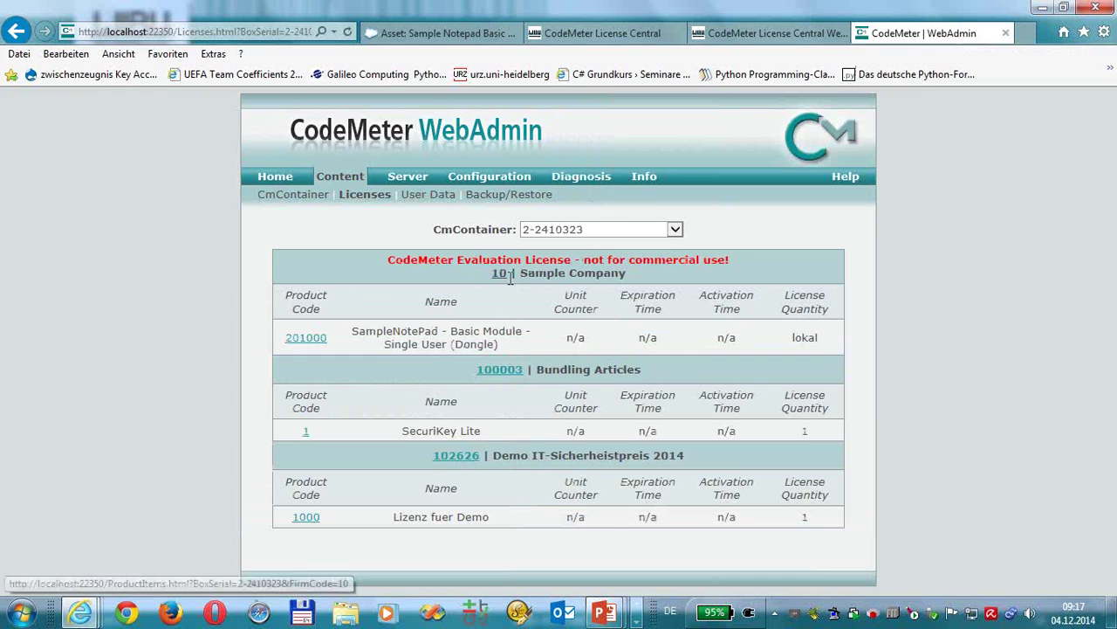
left_click_drag(520, 274, 628, 273)
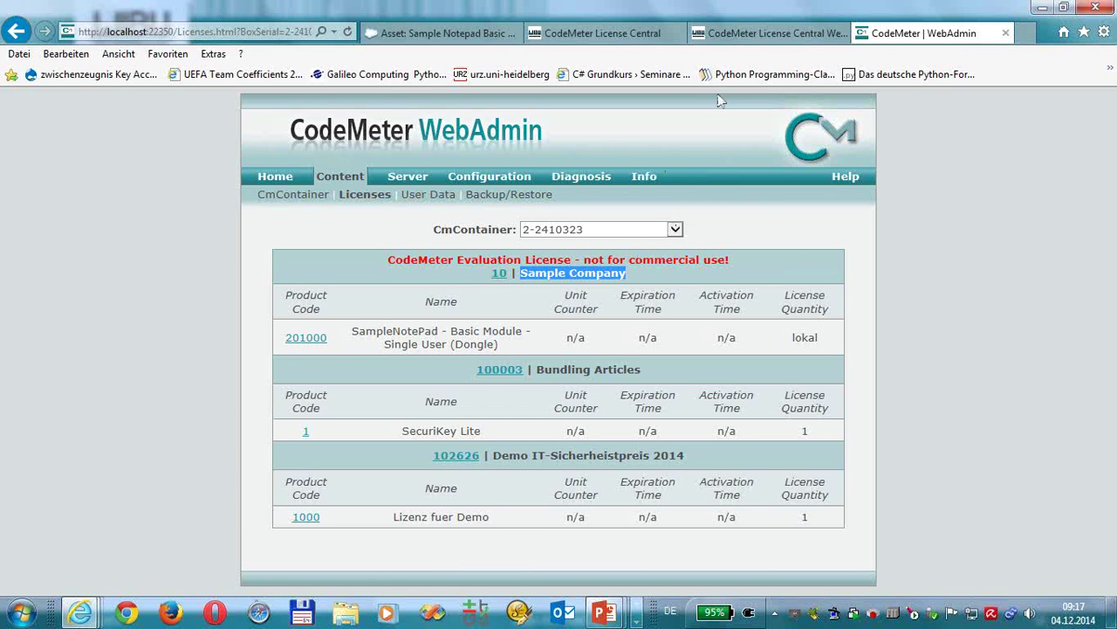
left_click(758, 35)
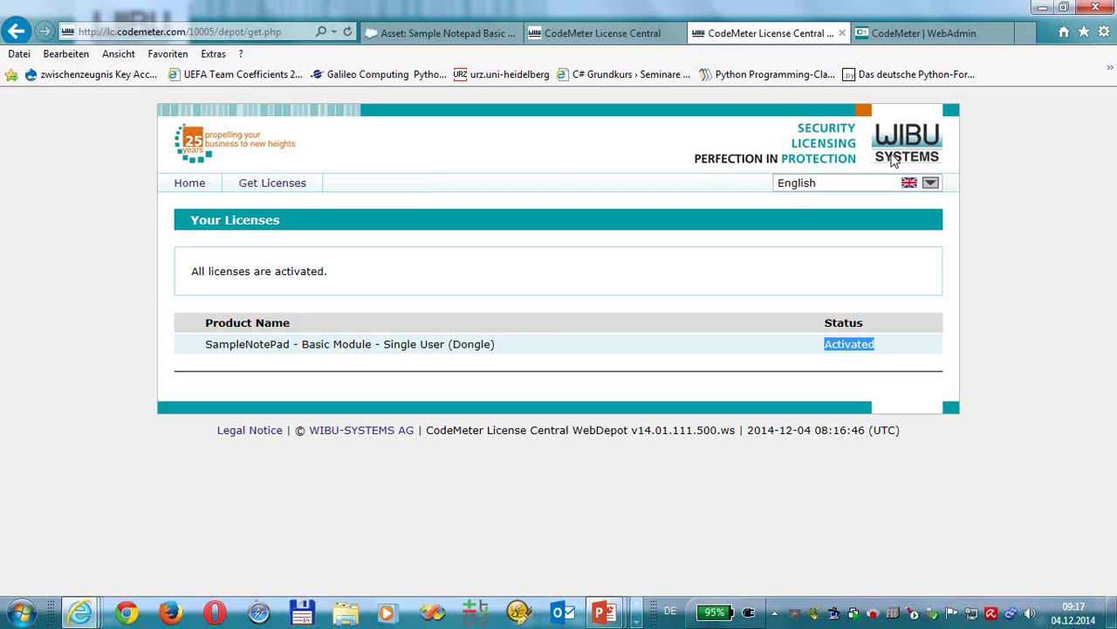
- Read the ticket's activation state for the Sample Notepad Basic Module (CmStick) asset in Salesforce and save it to the asset
left_click(406, 35)
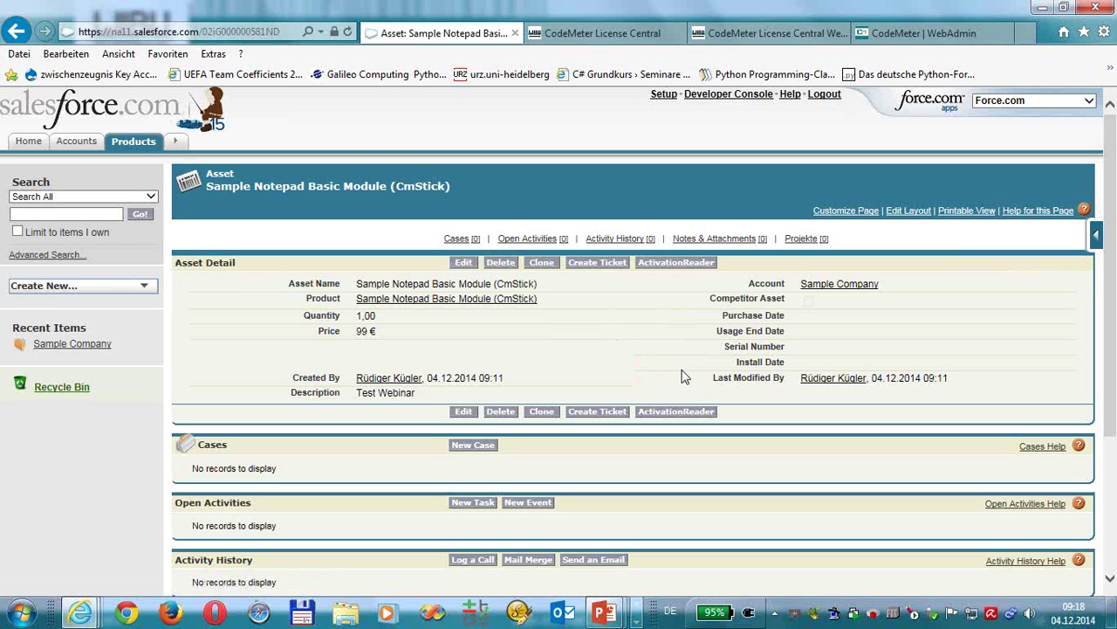
left_click(692, 410)
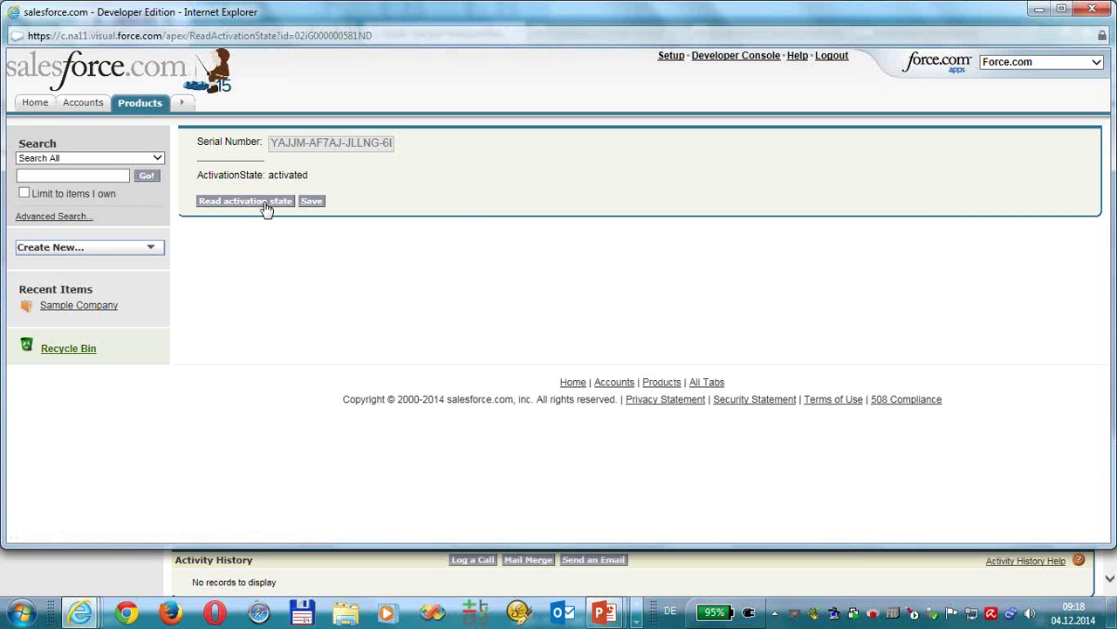
left_click(311, 202)
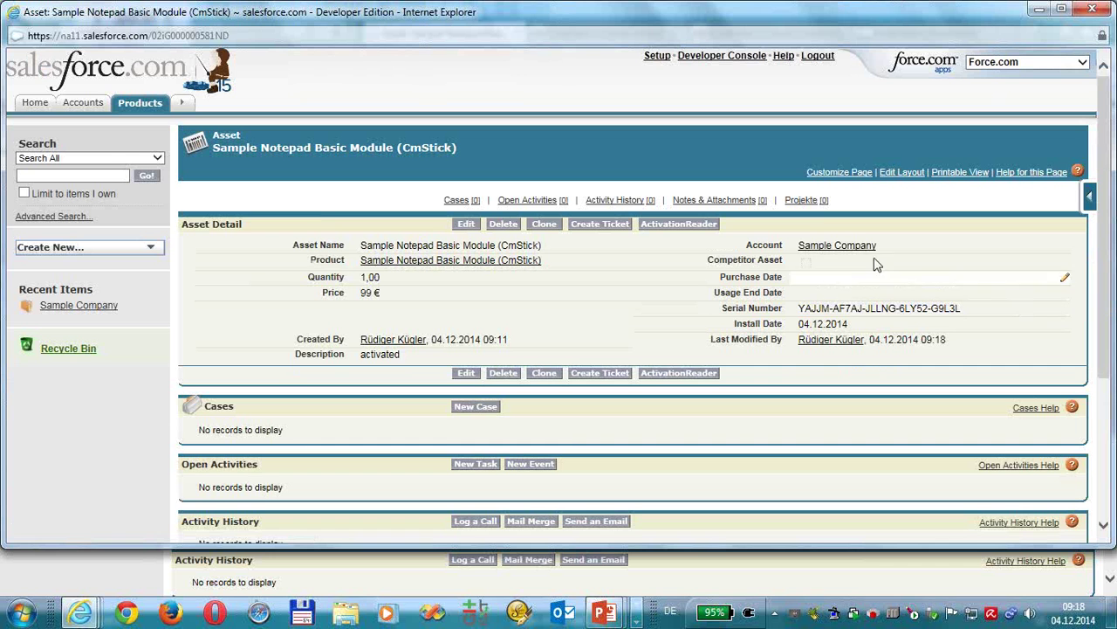
- Start a new asset for the Sample Company account and assign it the product Sample Notepad HexView Module (CmStick)
key("alt+Left")
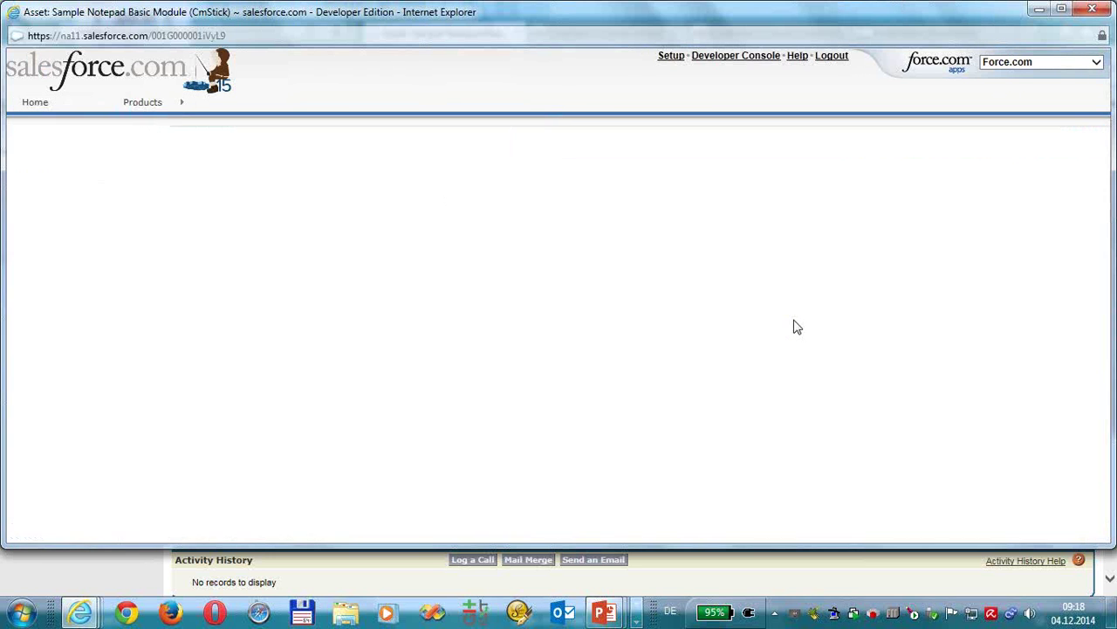
scroll(599, 444, "down", 2)
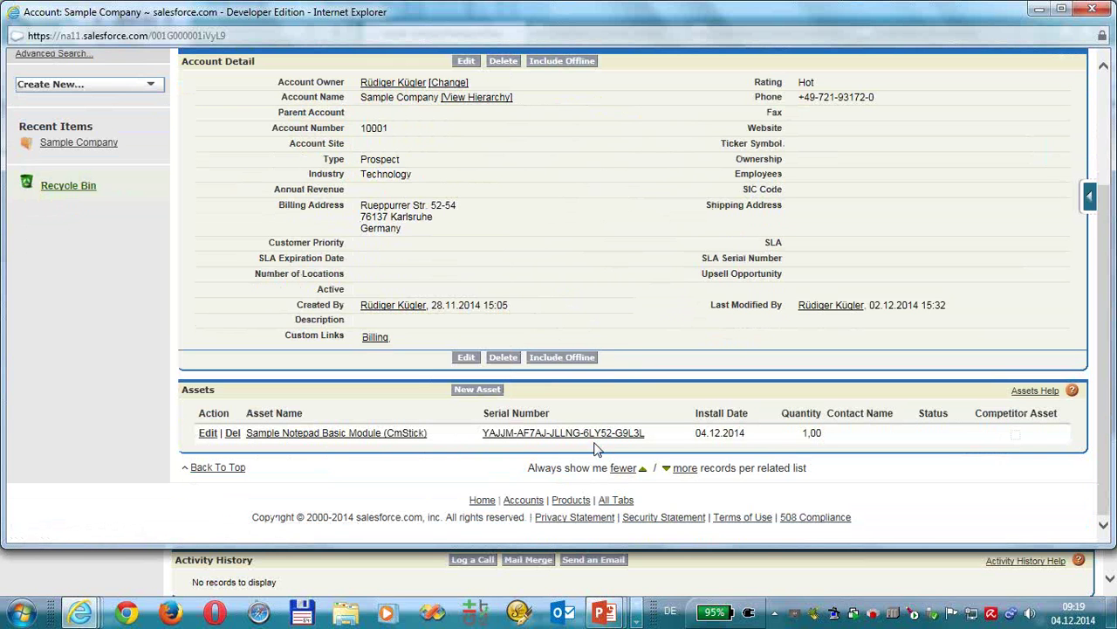
left_click(466, 394)
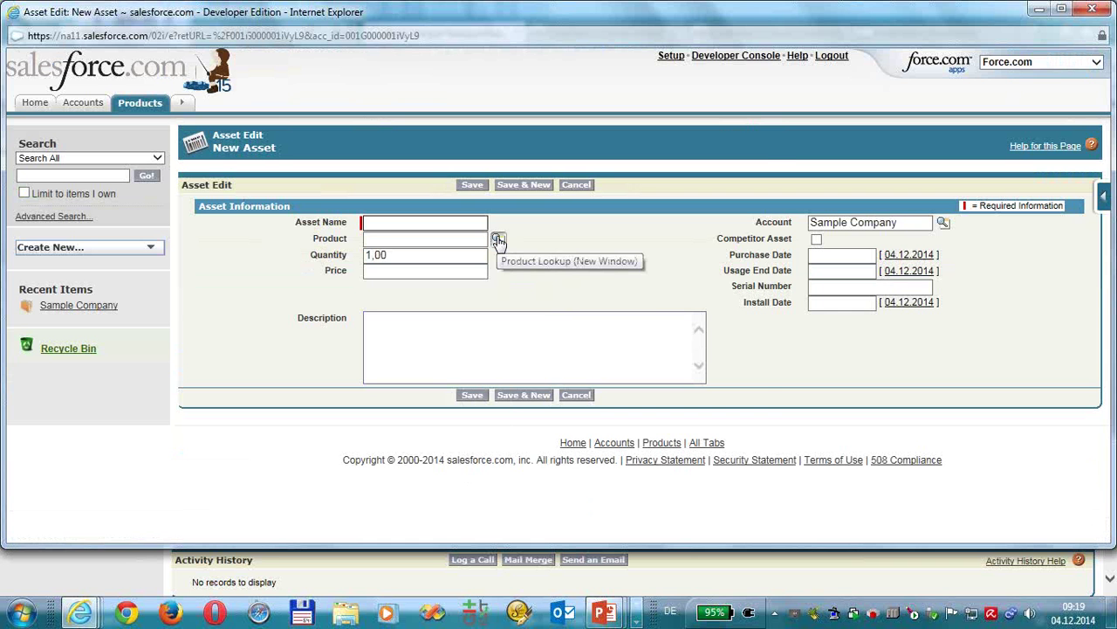
left_click(498, 239)
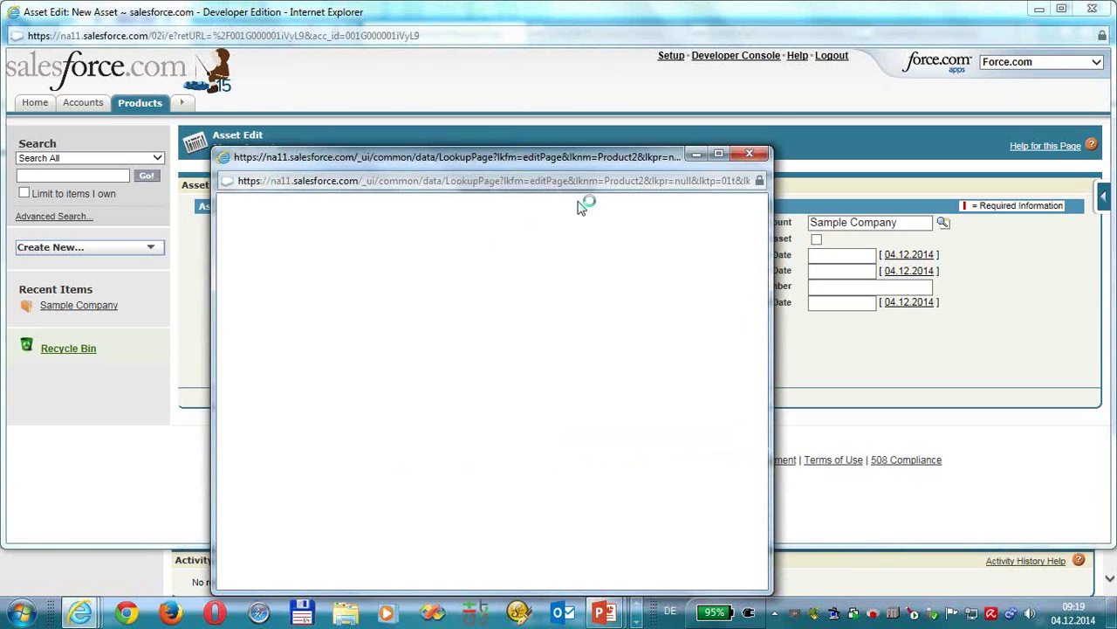
left_click_drag(589, 147, 591, 124)
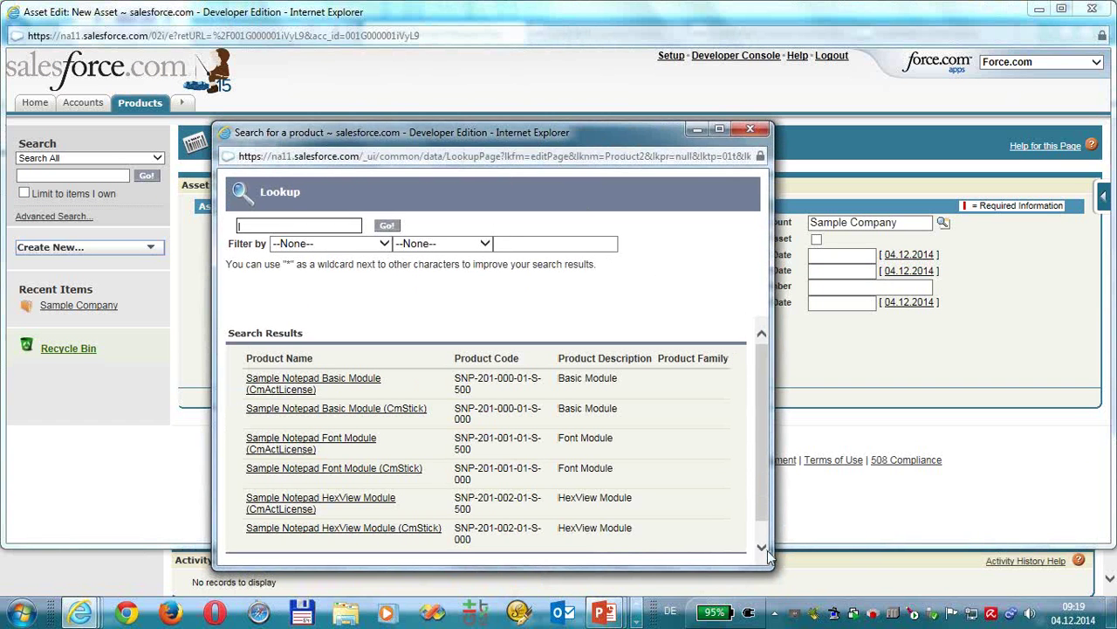
left_click_drag(666, 141, 660, 70)
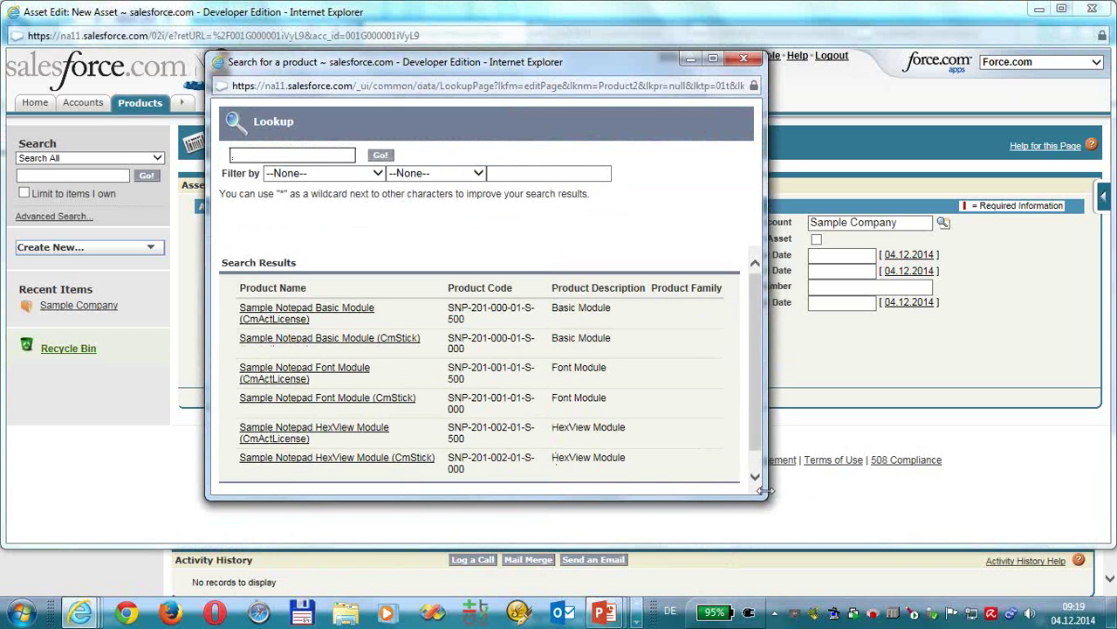
left_click_drag(776, 502, 884, 543)
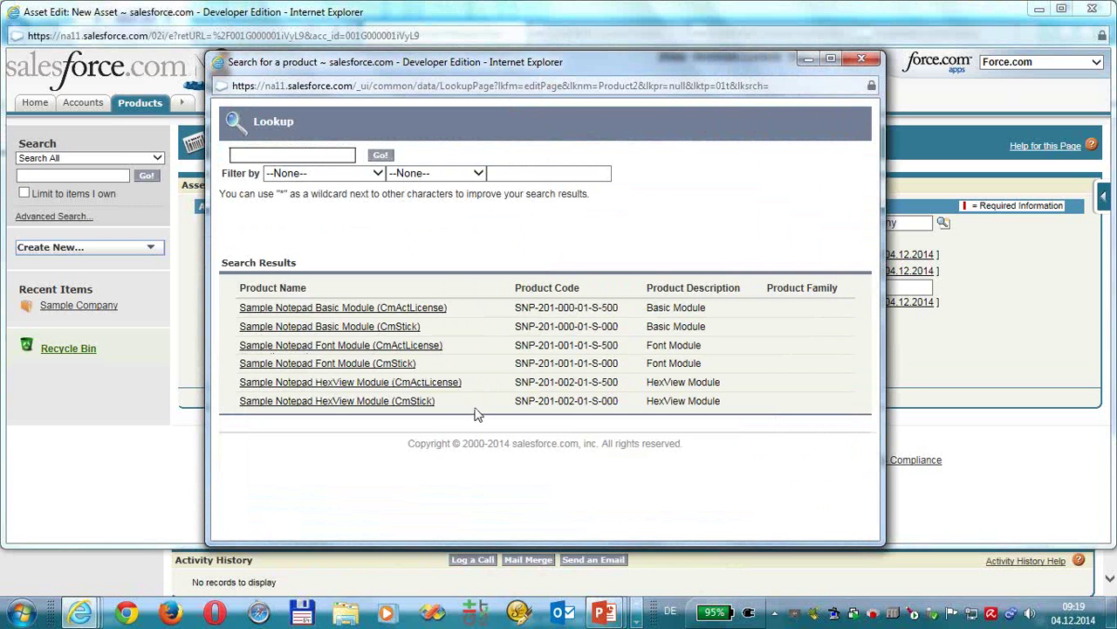
left_click(423, 403)
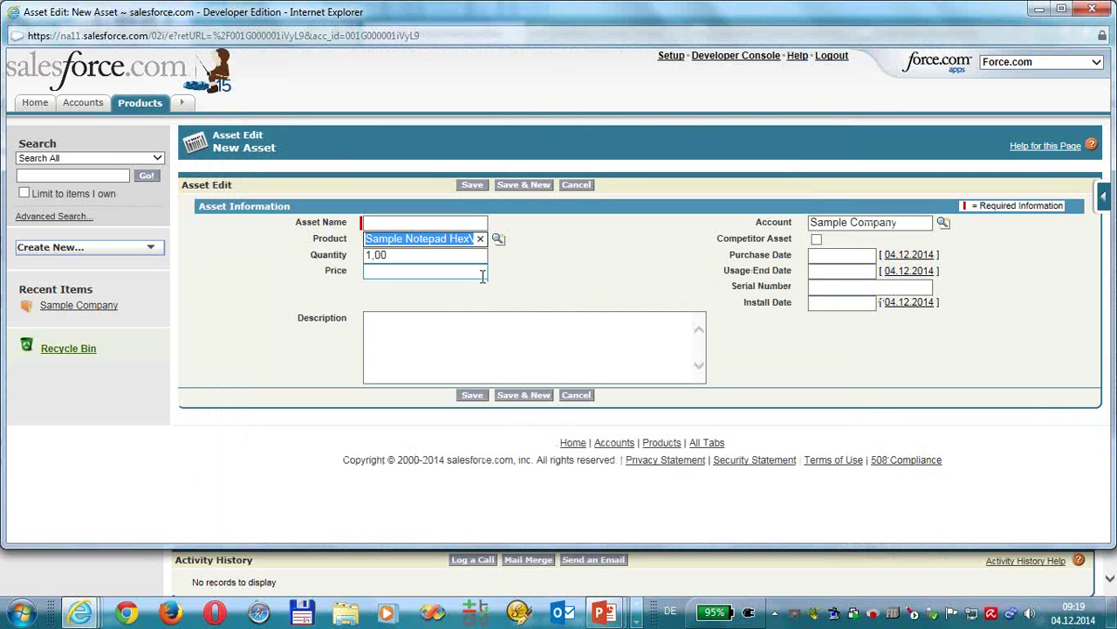
- Set the asset's price to 38, enter the description "Additional HexView Module" and save the asset
left_click(479, 274)
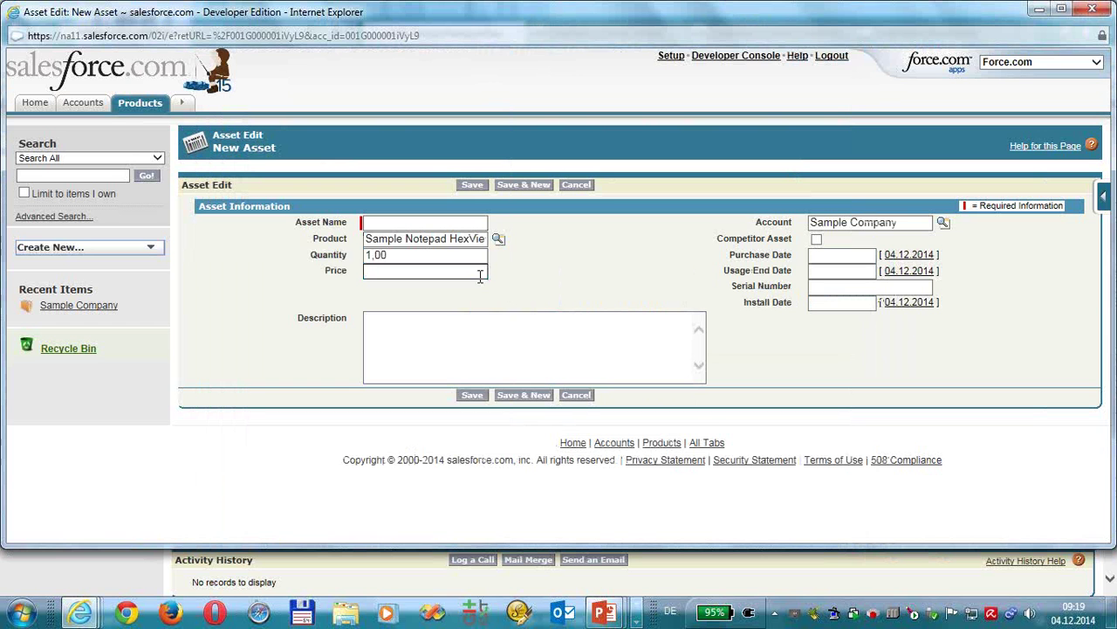
type("39")
key("BackSpace")
type("8")
left_click(612, 327)
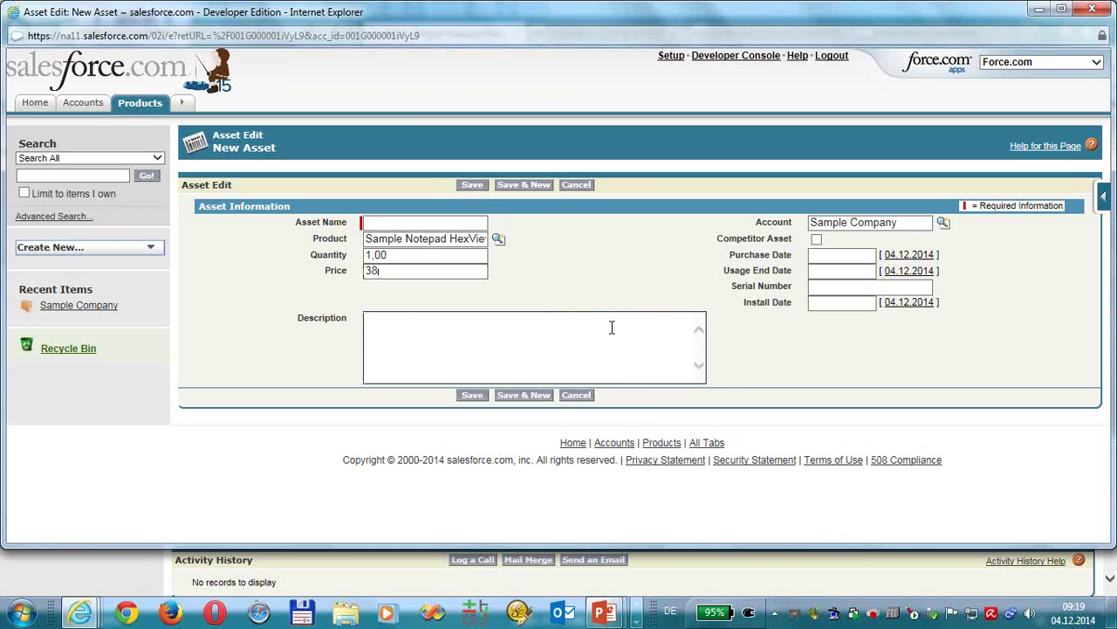
type("Additional HexView Mod")
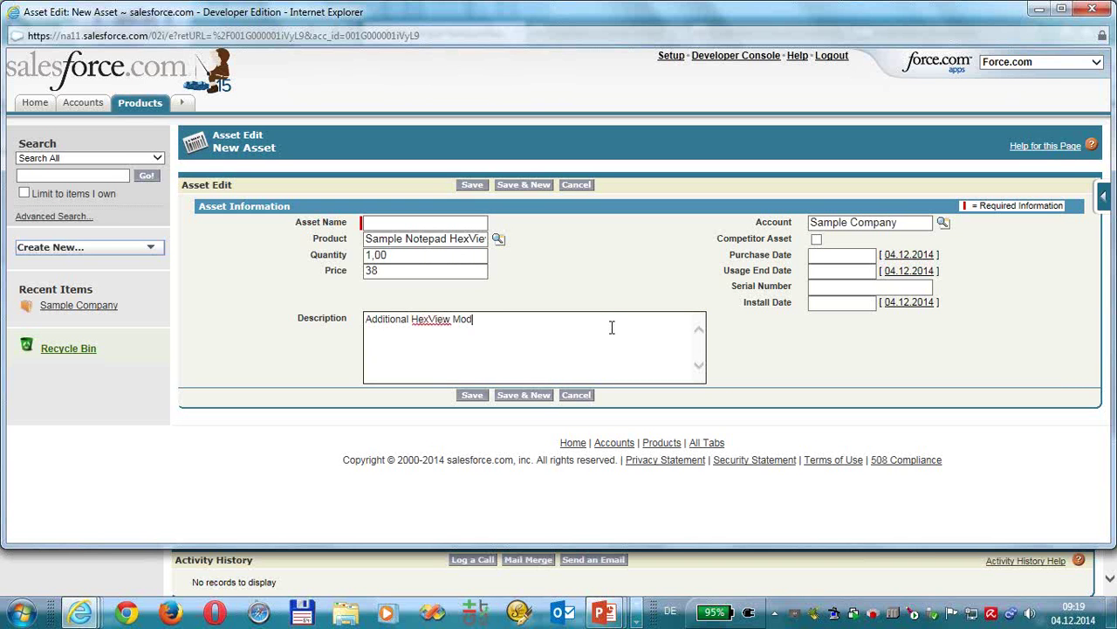
type("ule")
left_click(476, 397)
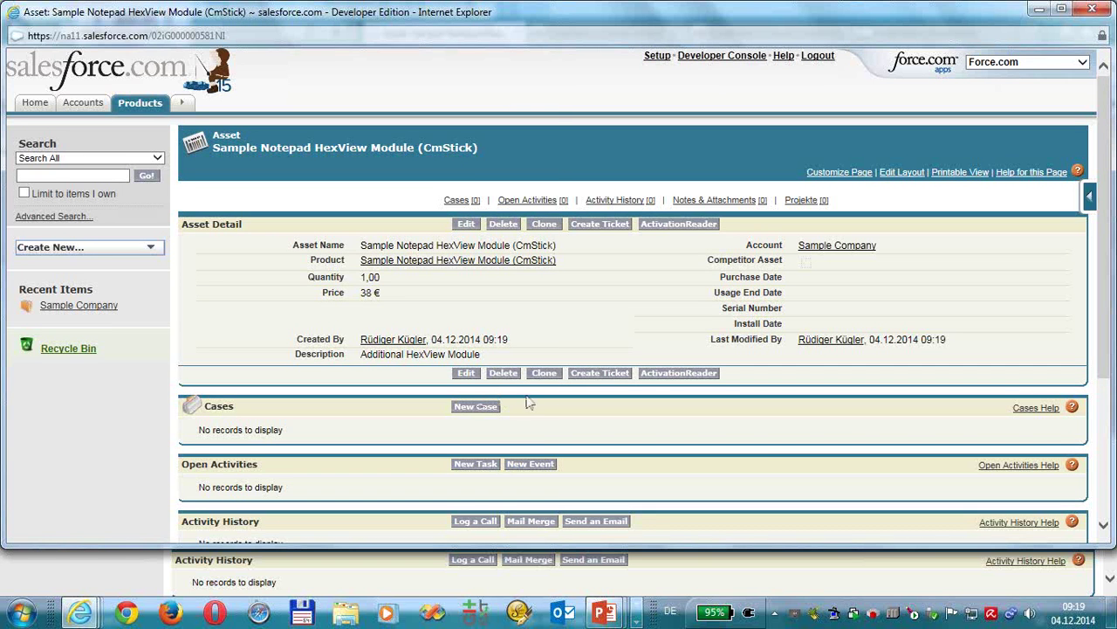
- Generate a license ticket for the HexView Module asset with the comment "AddModule" and save it to the asset
scroll(533, 401, "down", 3)
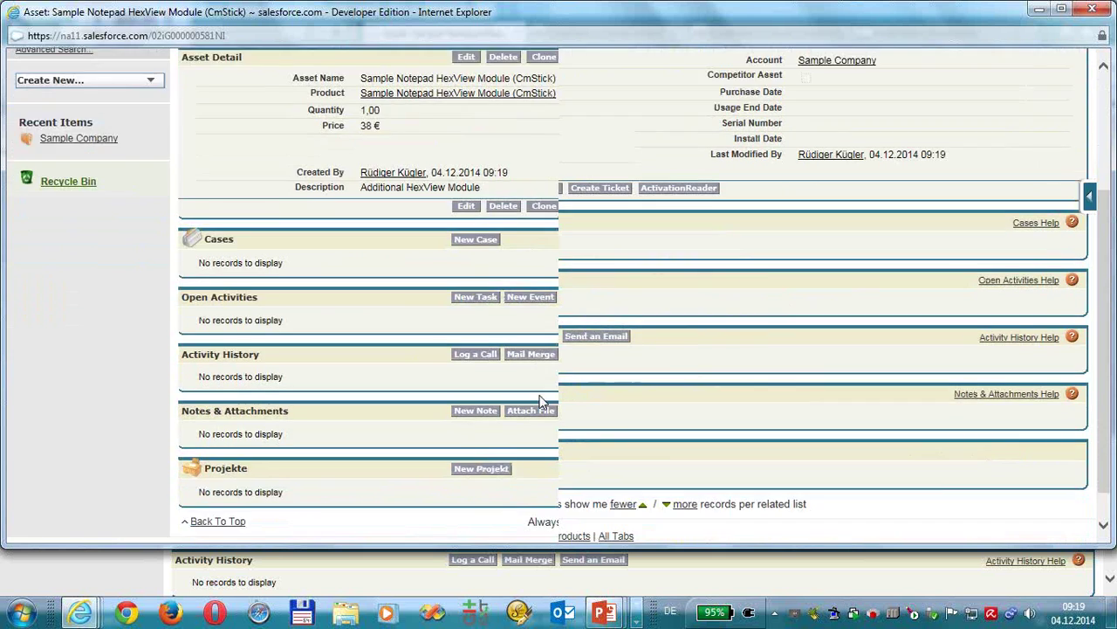
scroll(550, 384, "up", 3)
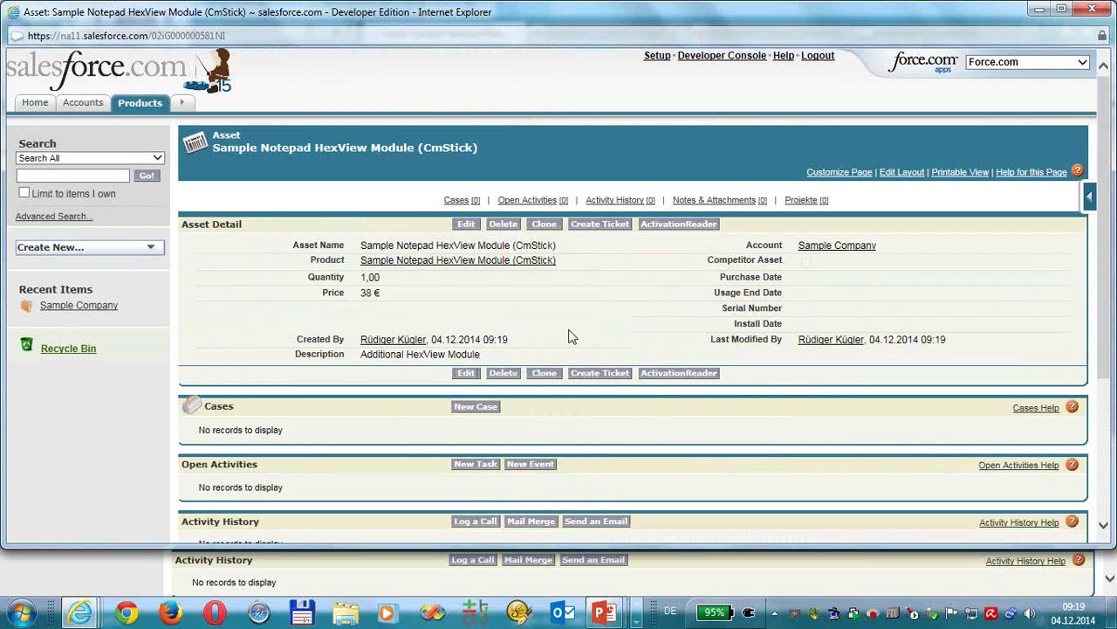
left_click(590, 375)
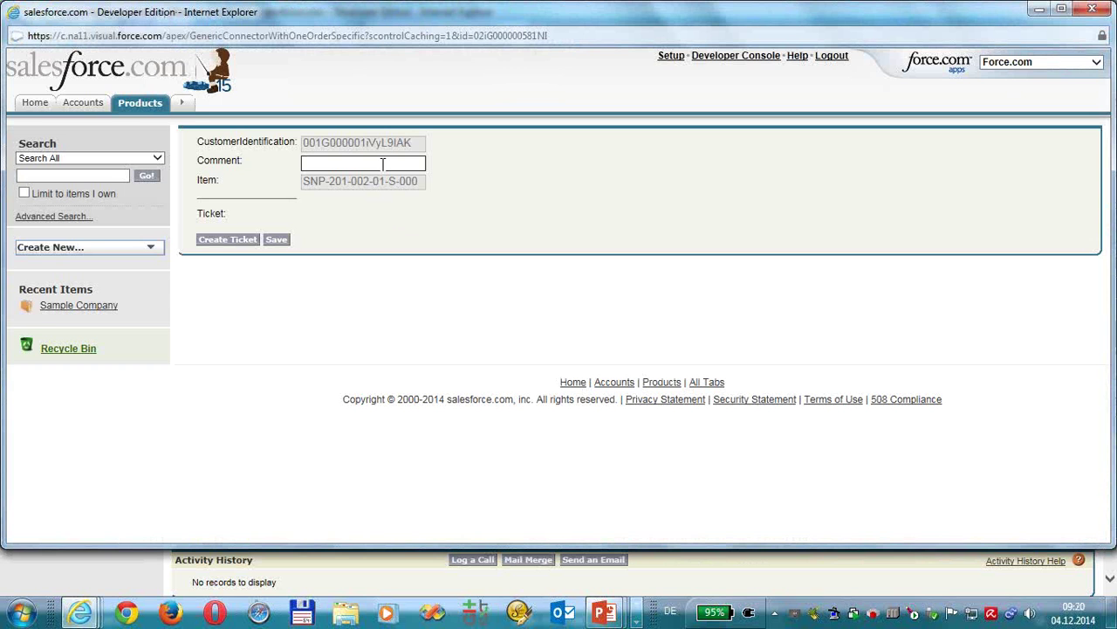
type("AddModule")
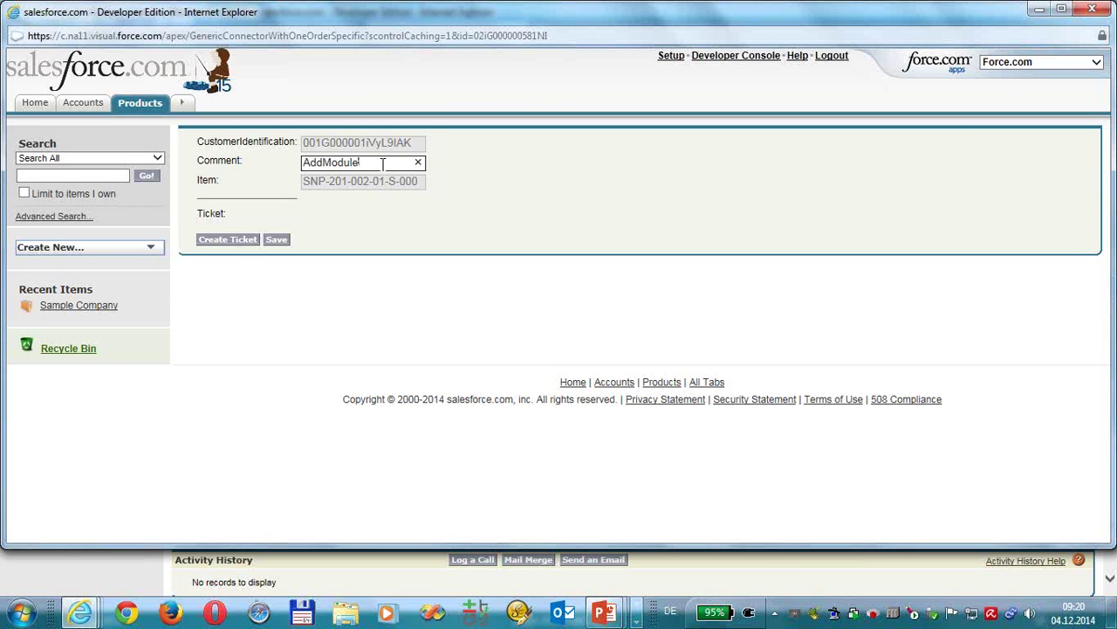
left_click(229, 250)
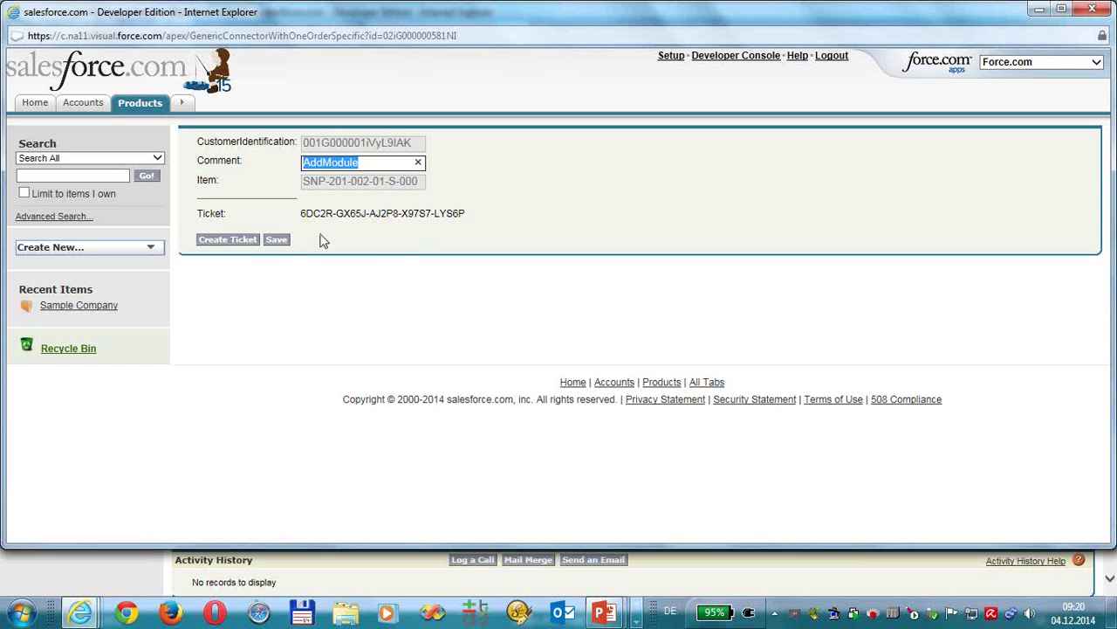
left_click(285, 247)
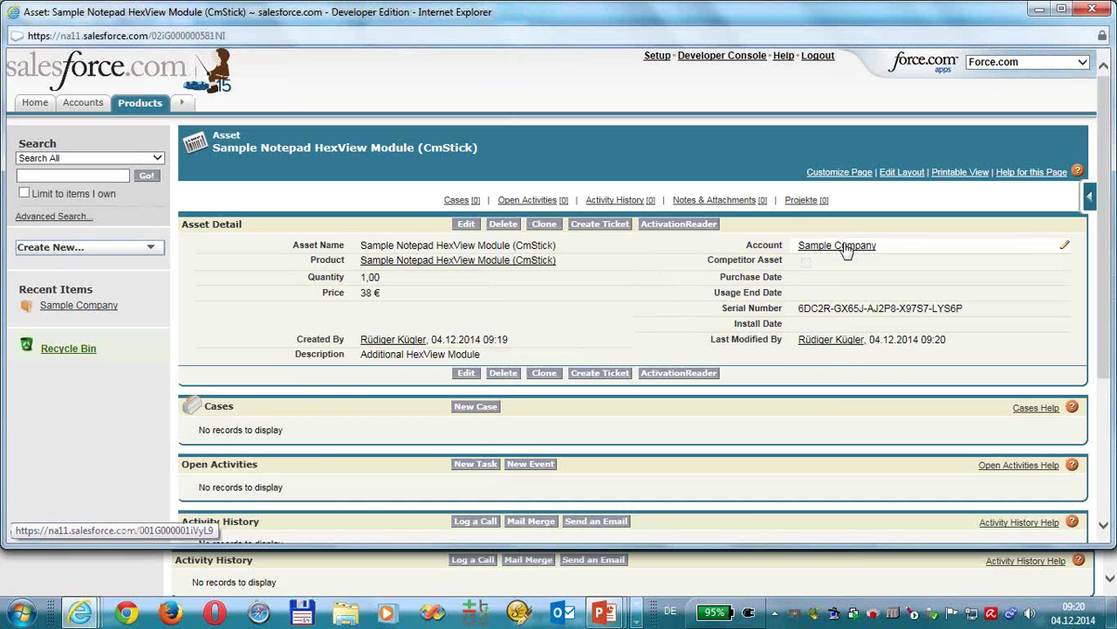
- Copy the HexView Module's ticket from the asset list of the Sample Company account
left_click(845, 248)
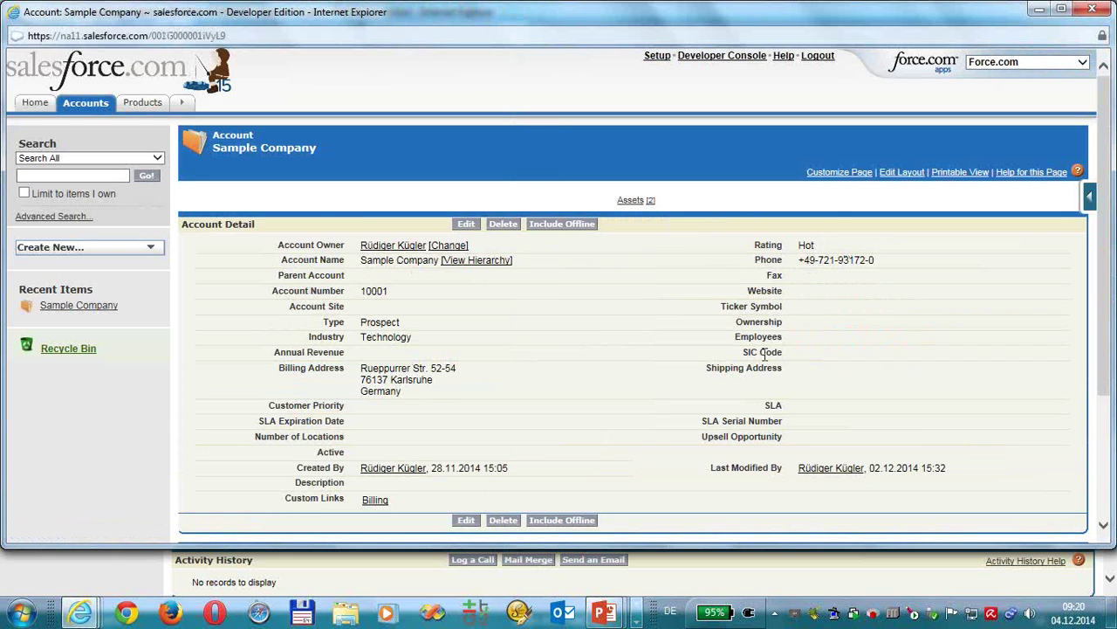
scroll(764, 360, "down", 3)
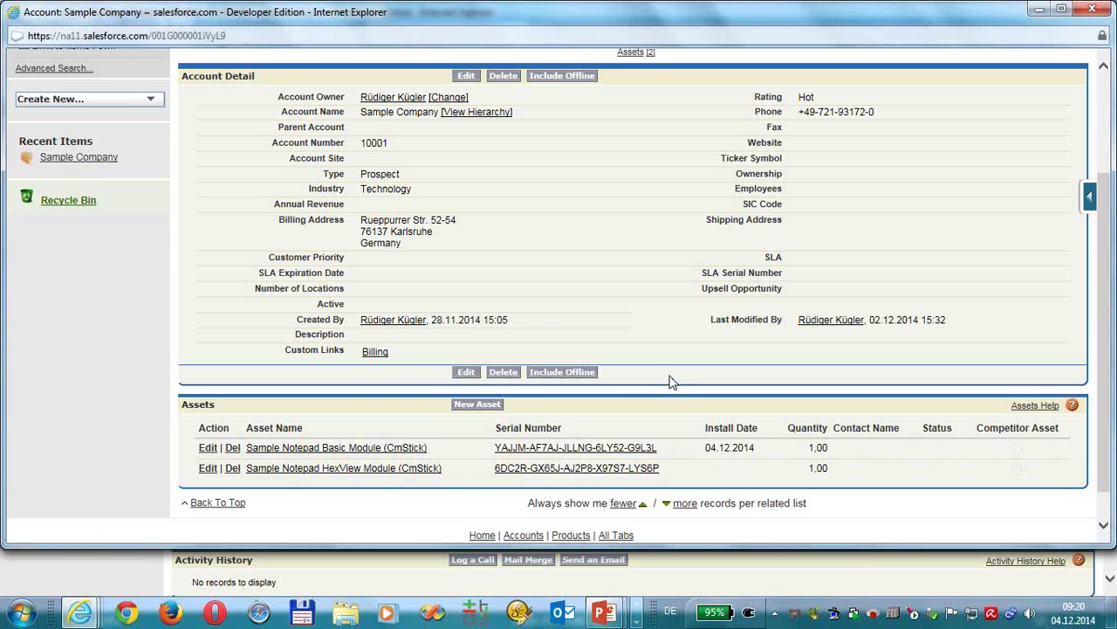
scroll(670, 382, "up", 2)
scroll(577, 392, "down", 2)
left_click_drag(669, 469, 513, 478)
key("ctrl+c")
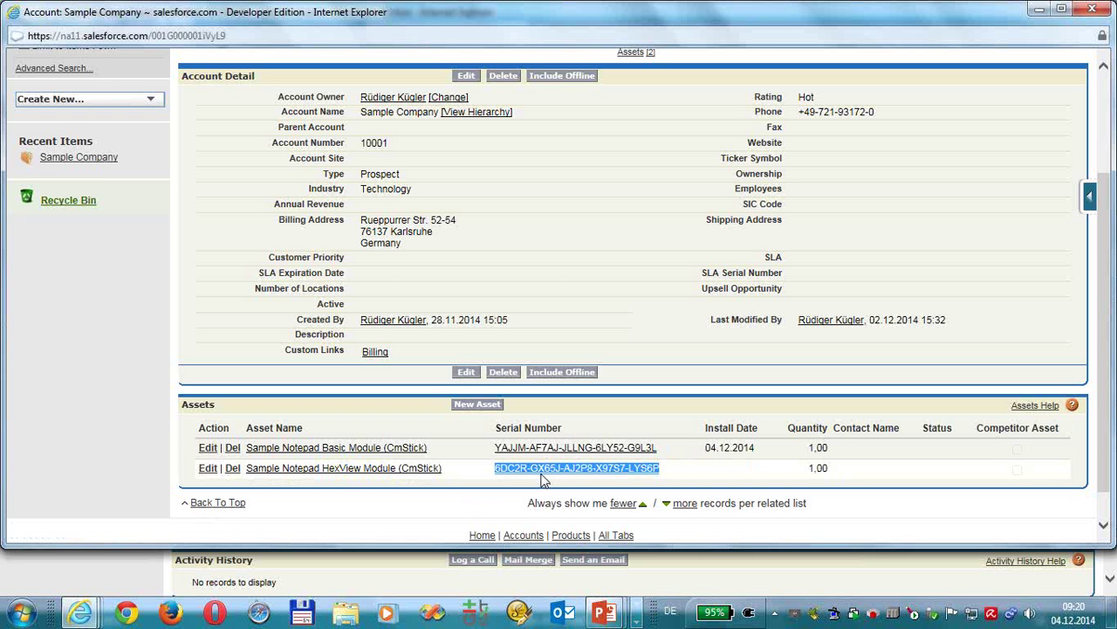
- Switch to the Editor note and paste the HexView Module license ticket below the existing ticket, separated by a blank line
key("alt+Tab")
key("alt+Tab")
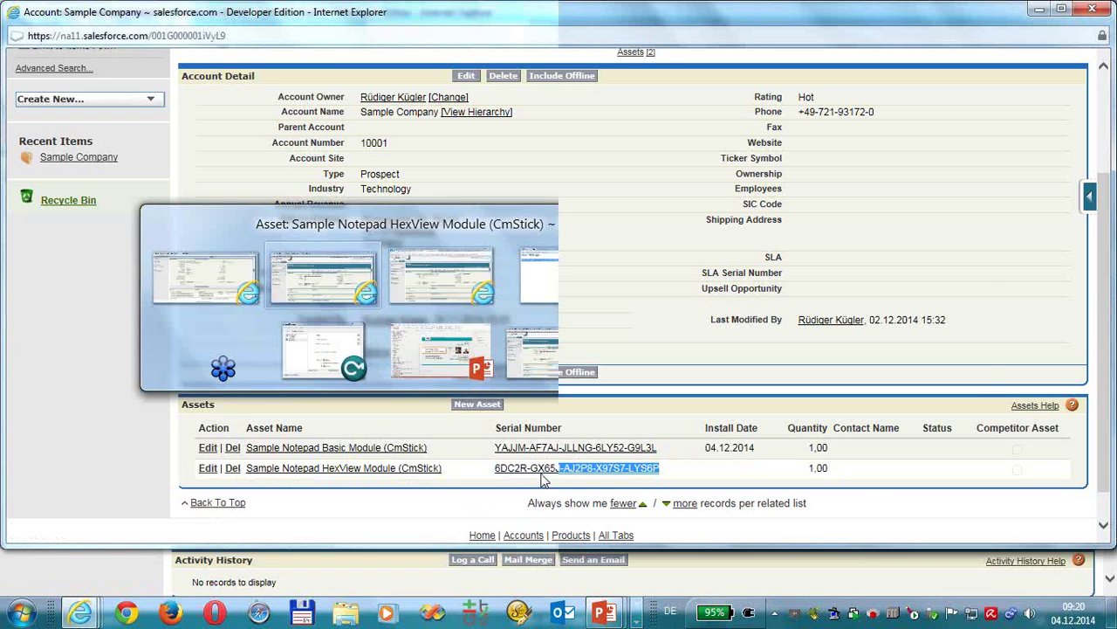
key("End")
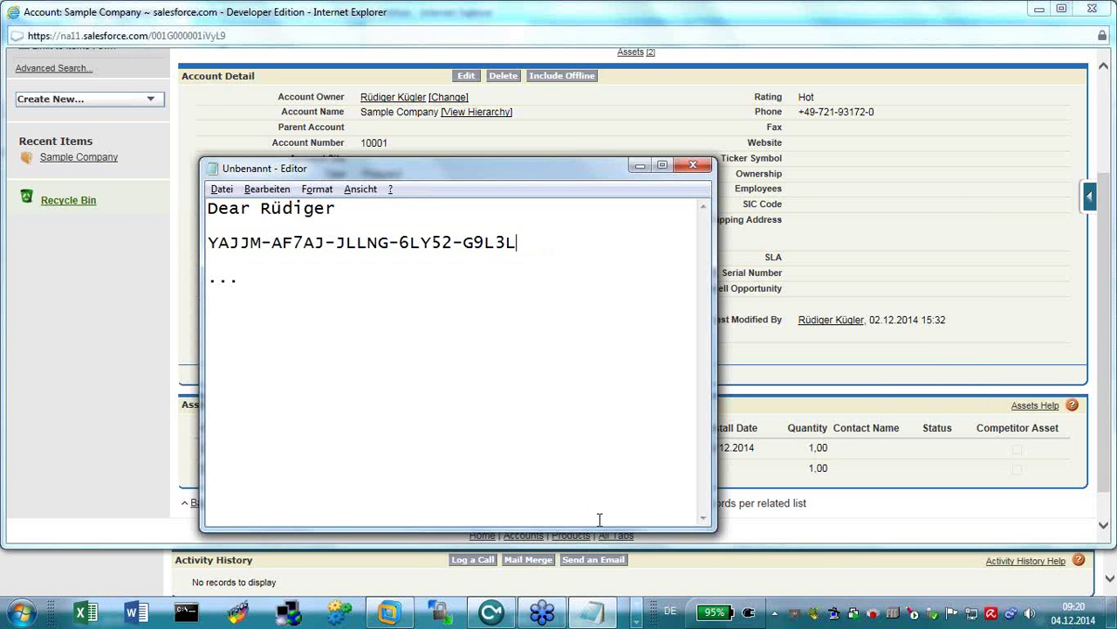
key("Return")
key("Return")
key("ctrl+v")
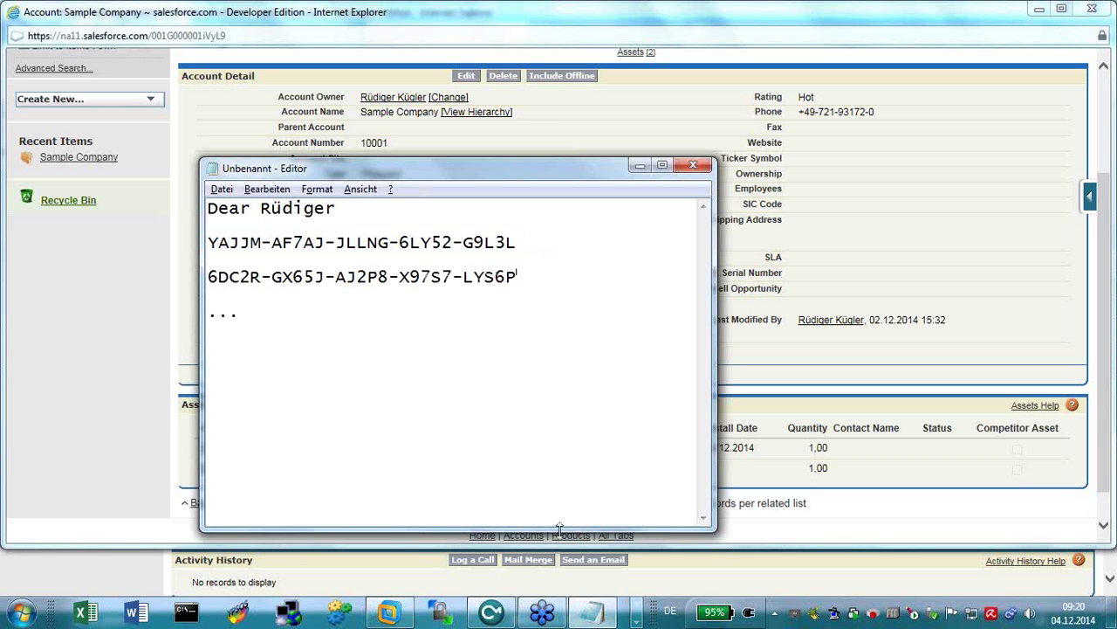
- Join the two license tickets into one semicolon-separated entry in the note and copy it
left_click(524, 246)
type(";")
key("Delete")
key("Delete")
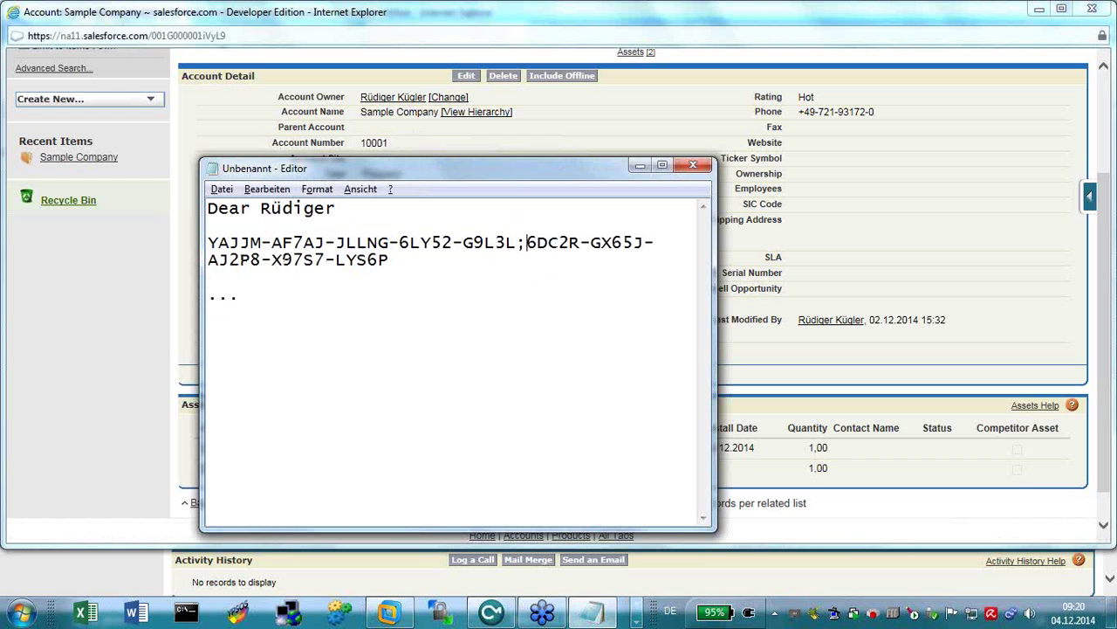
key("Home")
key("shift+Down")
key("shift+Down")
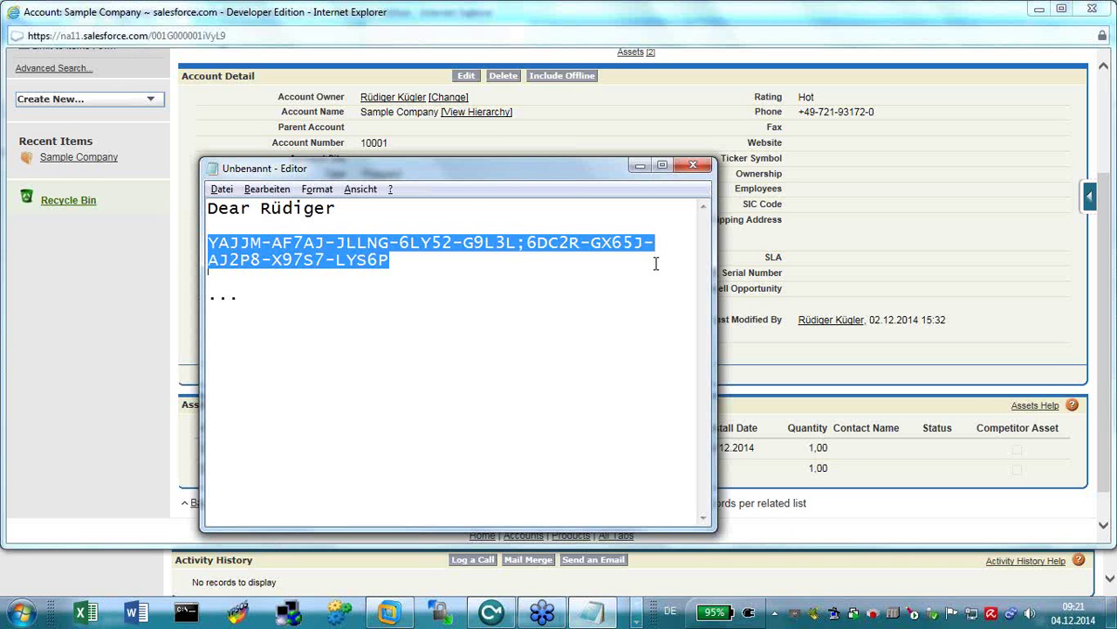
- Switch to the WebDepot start page, paste both license tickets into the Ticket field and search for their licenses
key("alt+Tab")
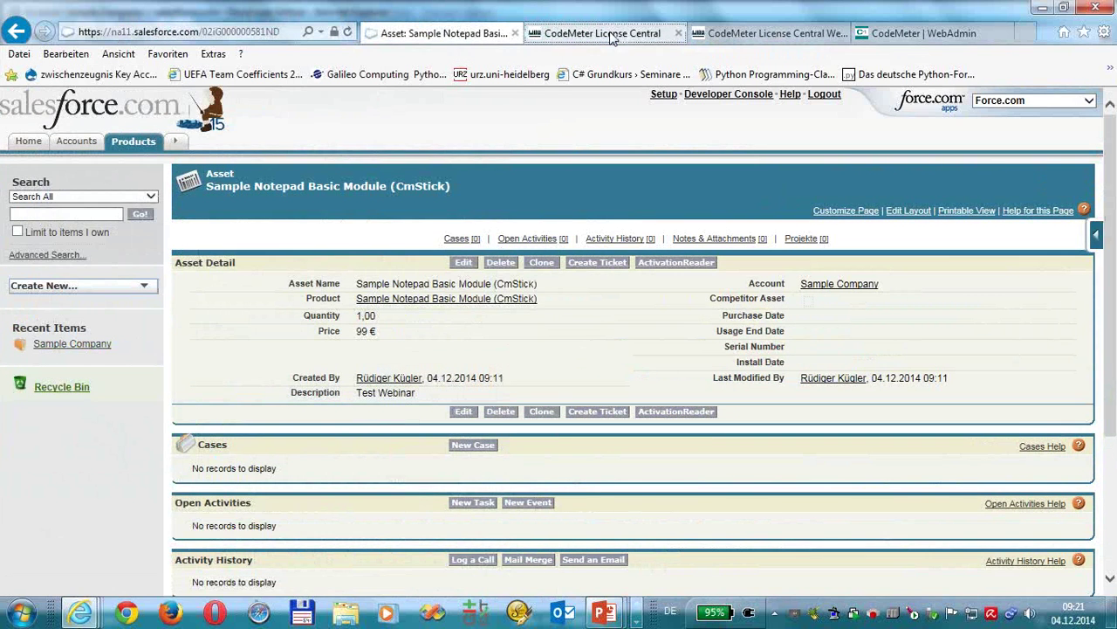
left_click(611, 35)
left_click(764, 33)
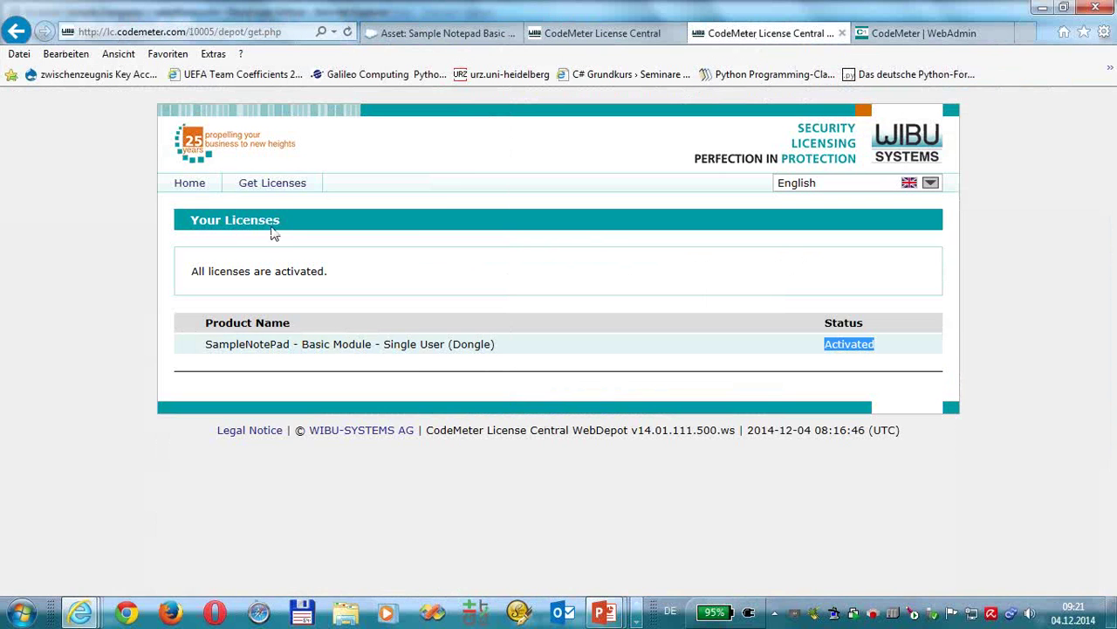
left_click(189, 182)
left_click(352, 351)
key("ctrl+v")
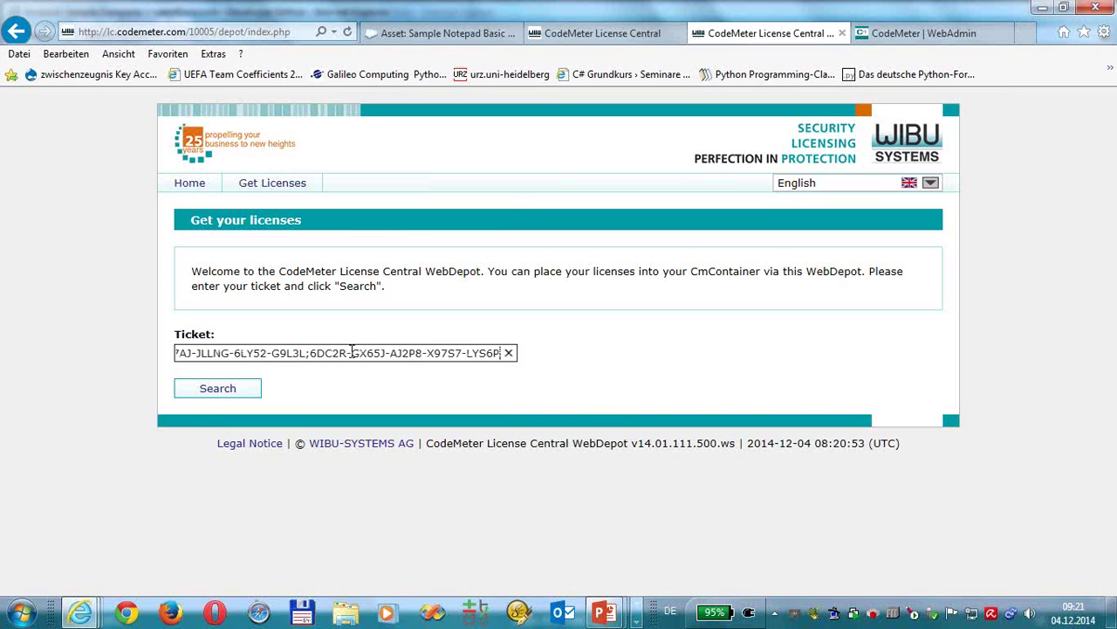
key("Return")
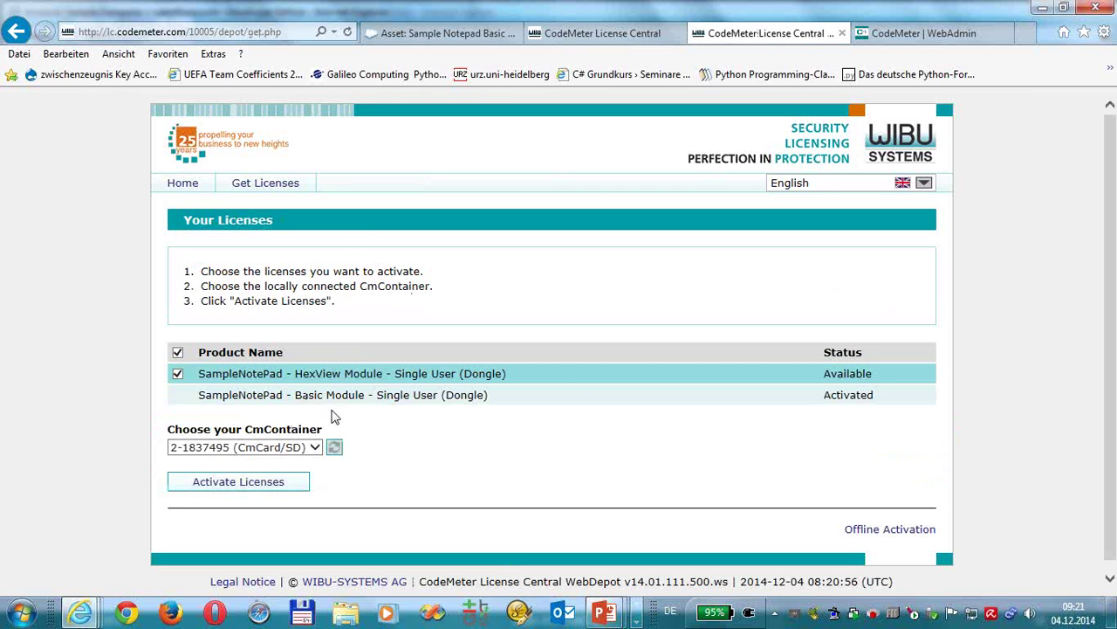
- Compare the HexView and Basic Module entries, and choose CmContainer 2-2410323 as the target for the HexView Module license
left_click_drag(295, 373, 386, 373)
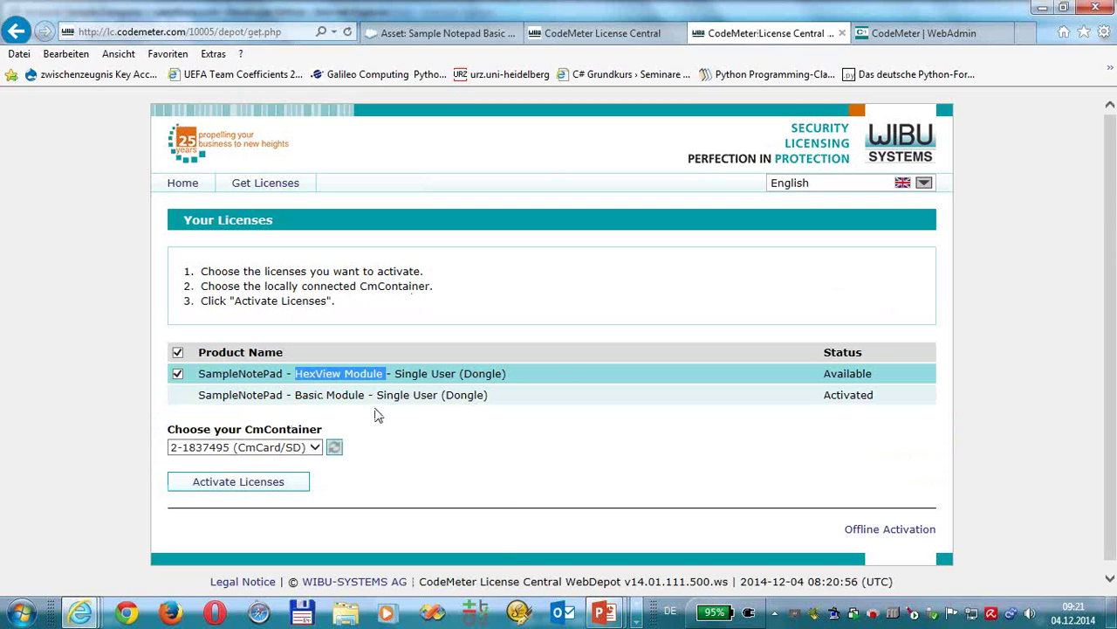
left_click_drag(295, 395, 391, 408)
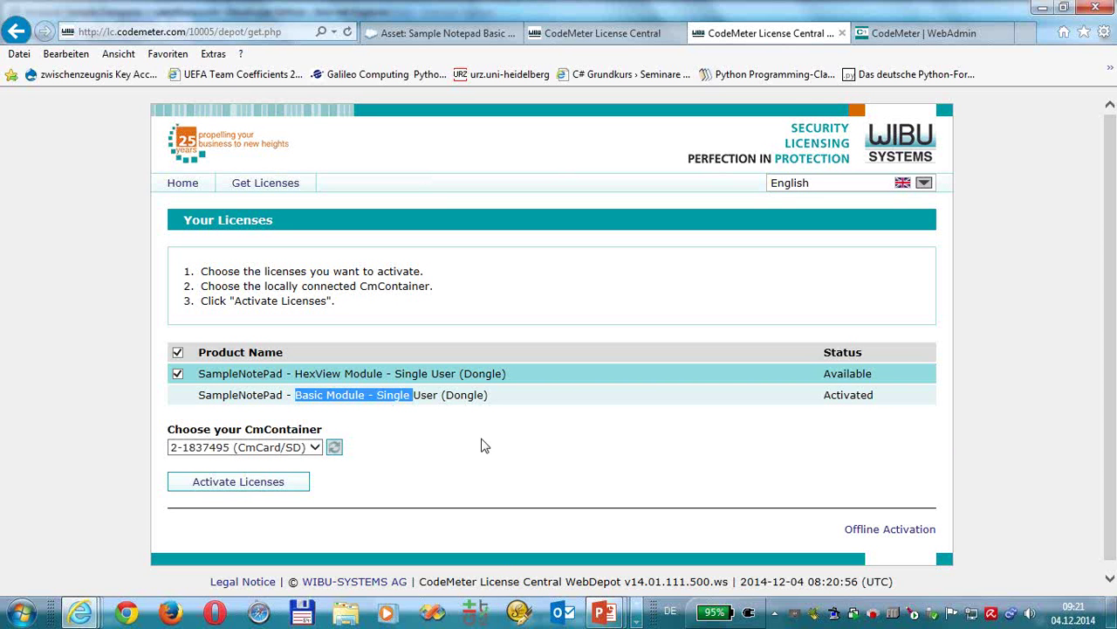
left_click(329, 397)
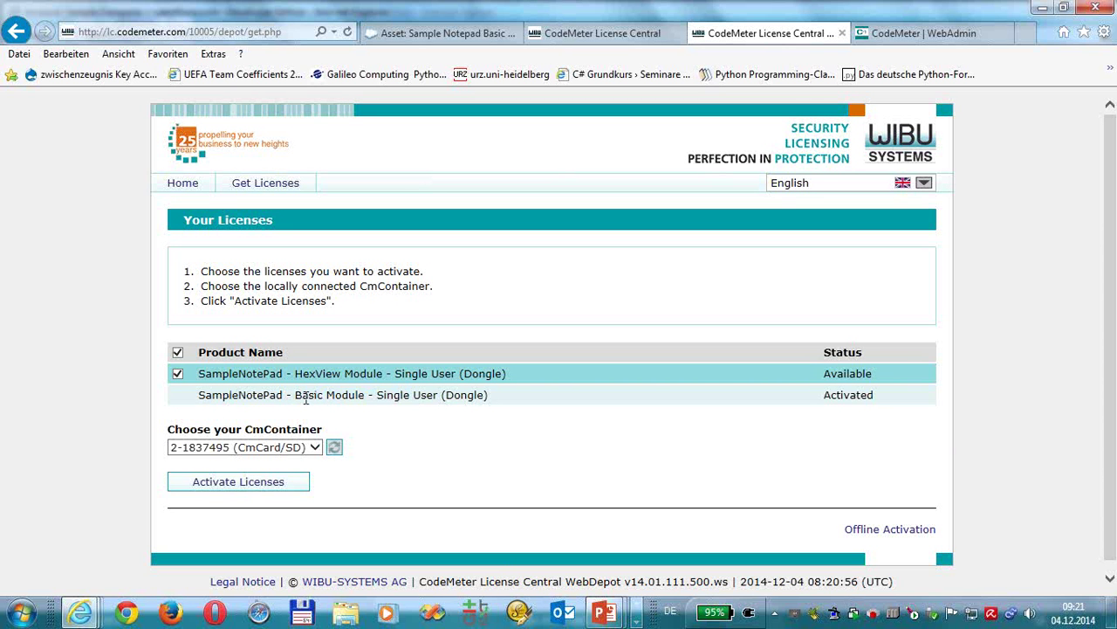
double_click(297, 397)
left_click_drag(878, 399, 415, 428)
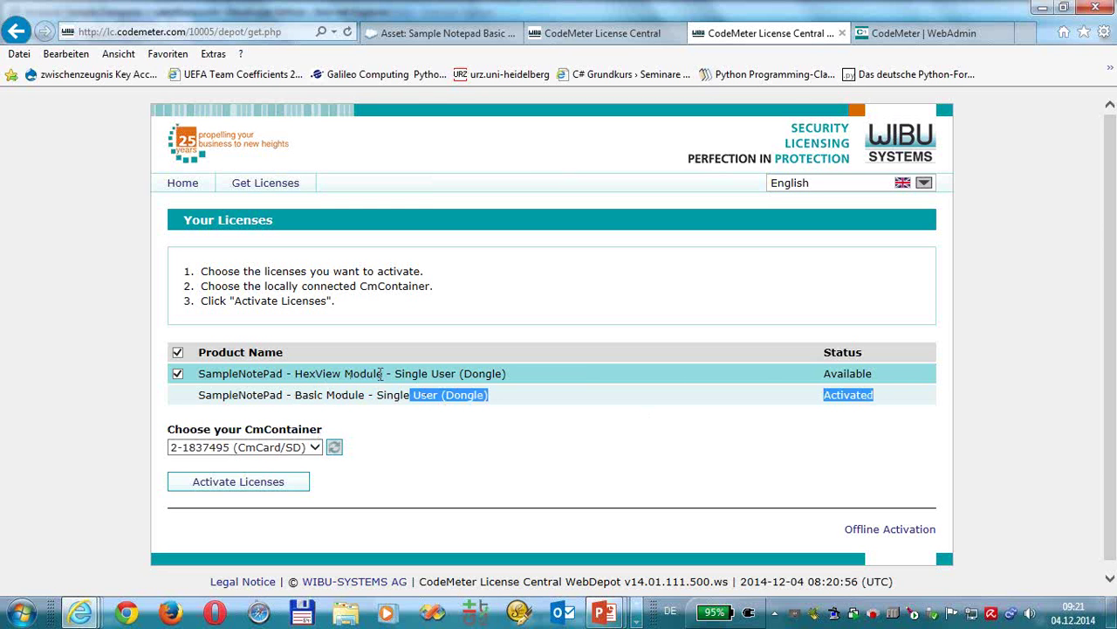
left_click(314, 447)
left_click(208, 461)
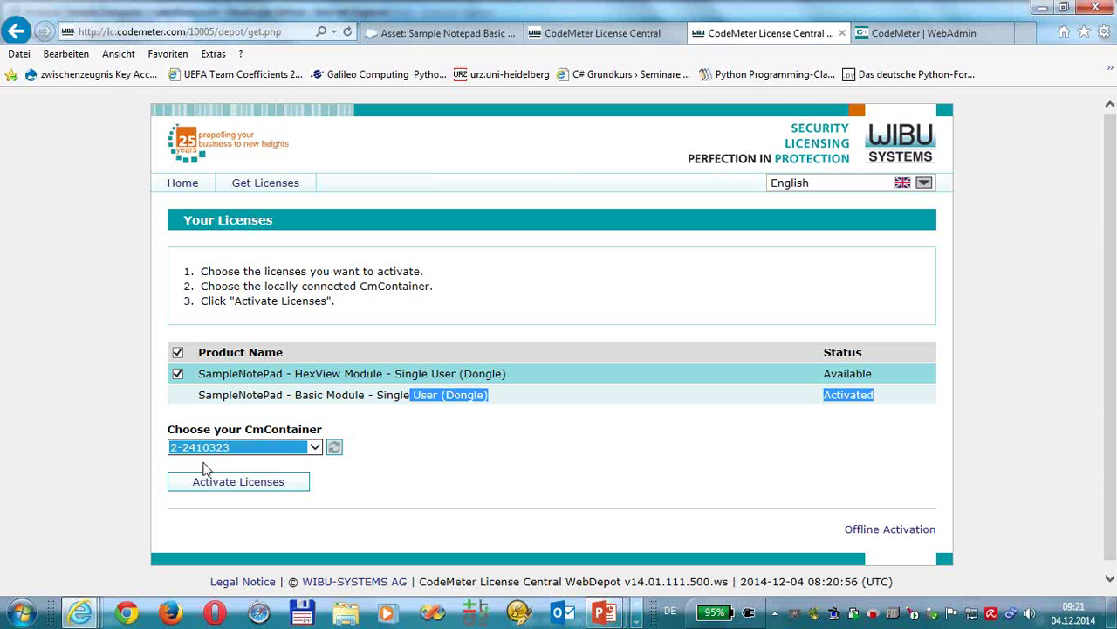
- Activate the HexView Module license on the chosen CmContainer and close the activation dialog
left_click(244, 485)
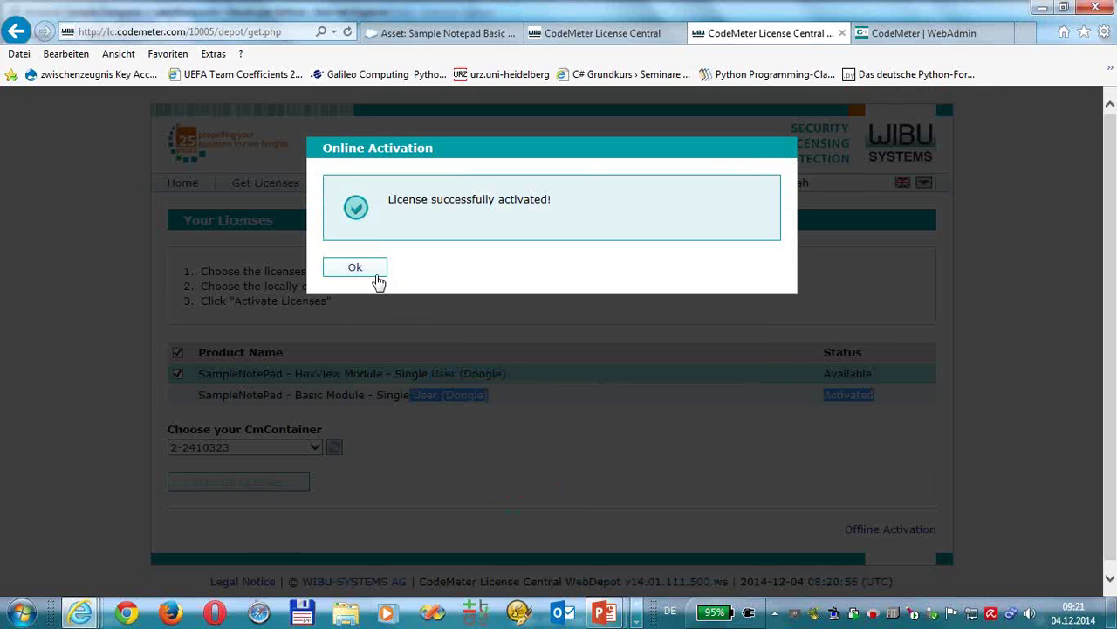
left_click(377, 274)
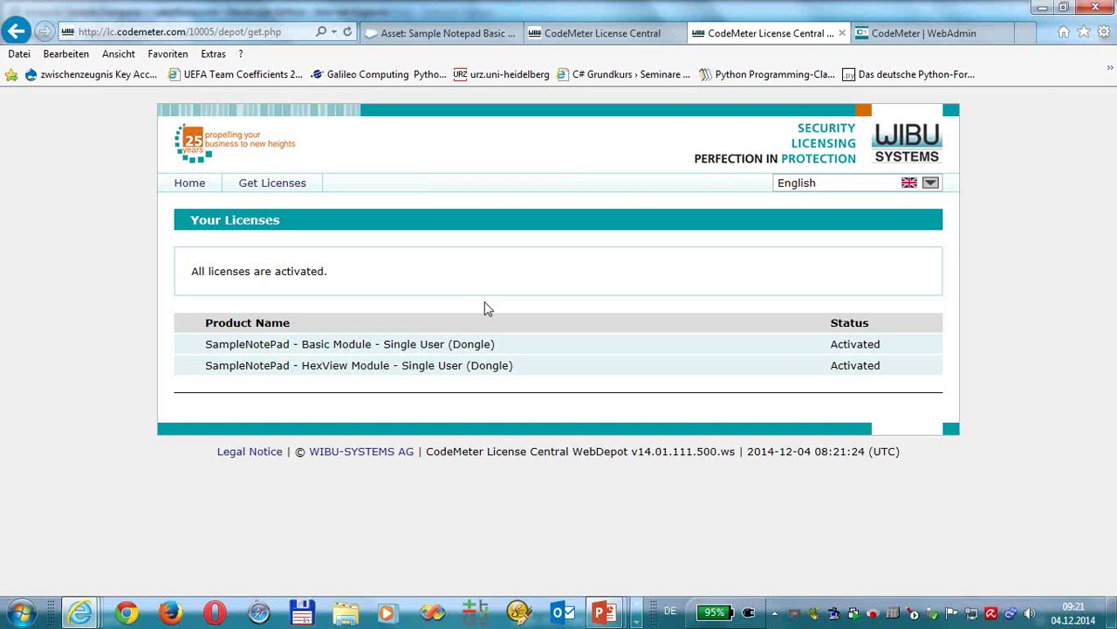
- Switch to CodeMeter WebAdmin, reload the container's license list and compare the Sample Company Basic Module and HexView Module entries
left_click(954, 37)
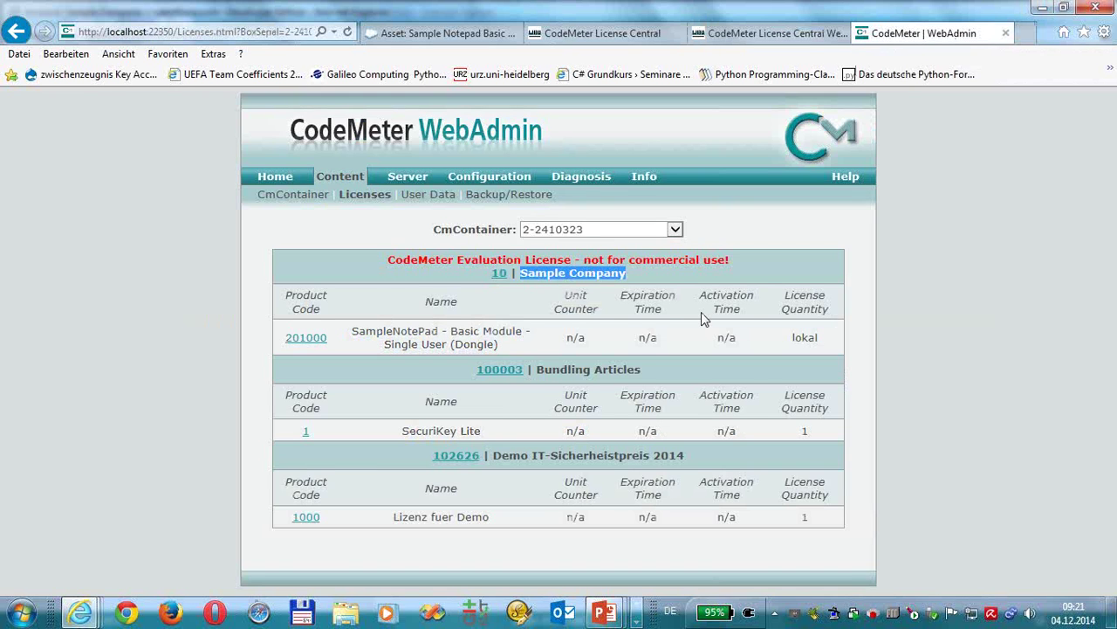
key("F5")
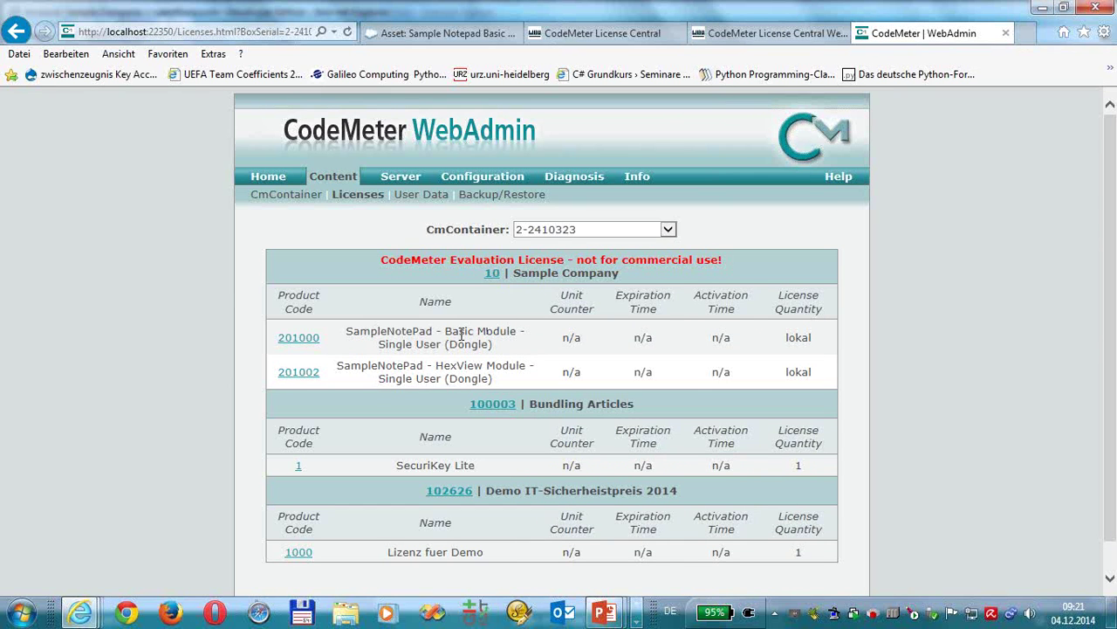
left_click_drag(504, 381, 343, 375)
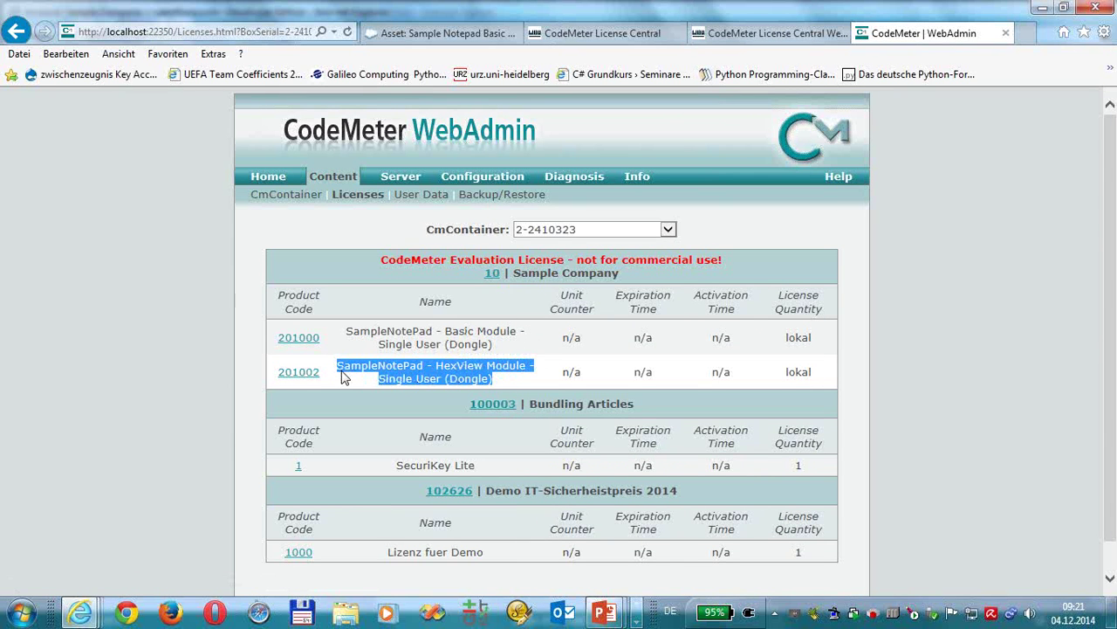
left_click_drag(510, 346, 361, 348)
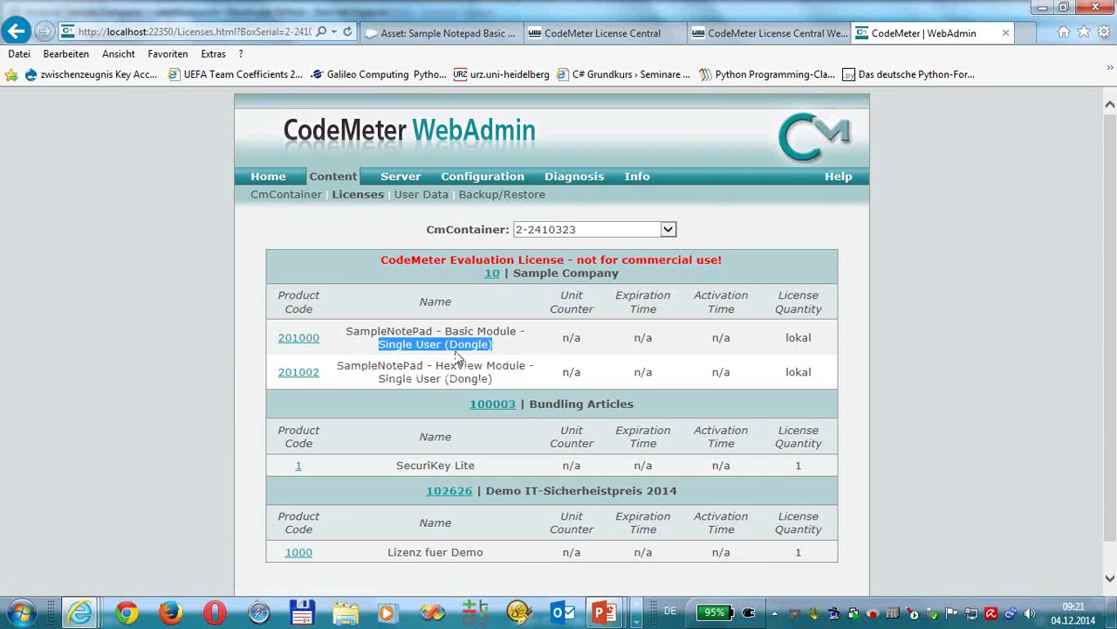
left_click_drag(508, 385, 385, 351)
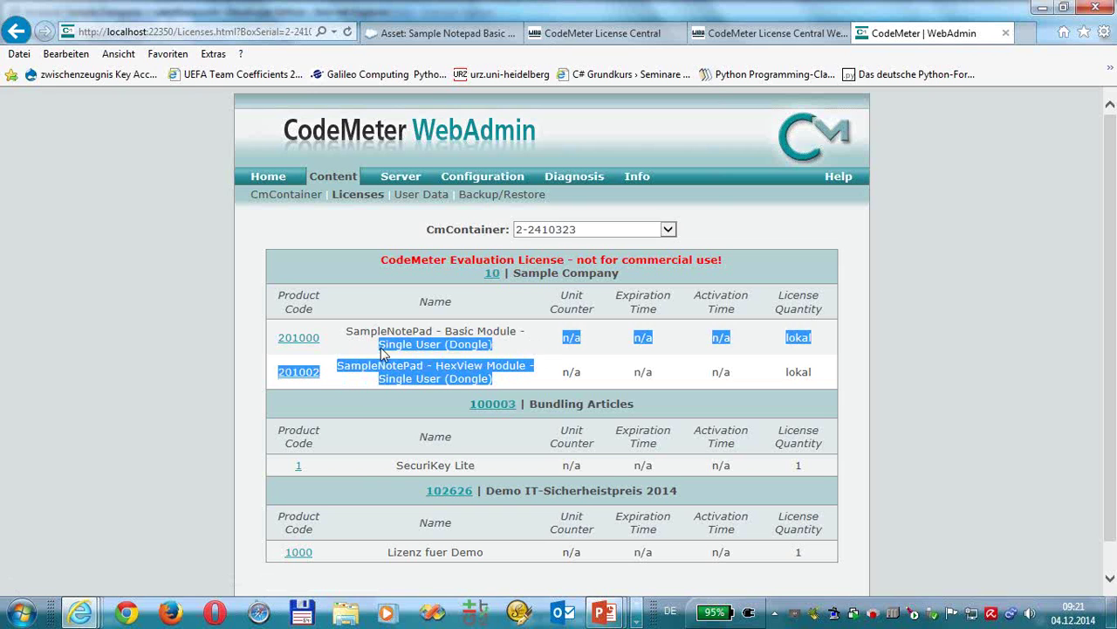
left_click(436, 340)
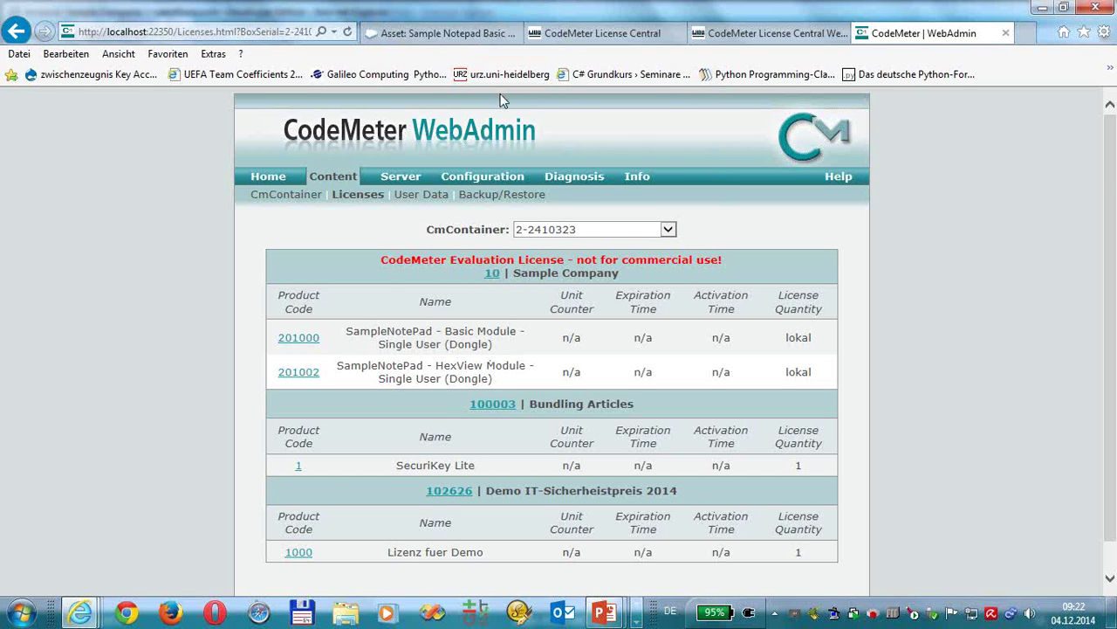
- Switch to the Salesforce asset Sample Notepad Basic Module (CmStick), read its activation state with ActivationReader and save it to the asset
left_click(424, 33)
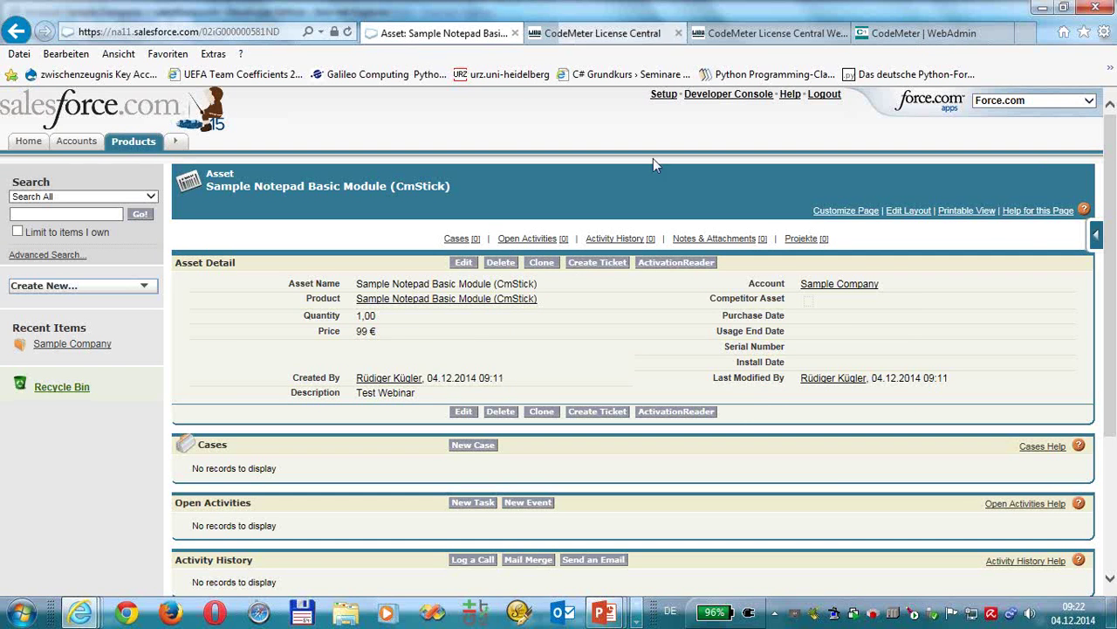
scroll(698, 371, "down", 3)
scroll(690, 368, "up", 3)
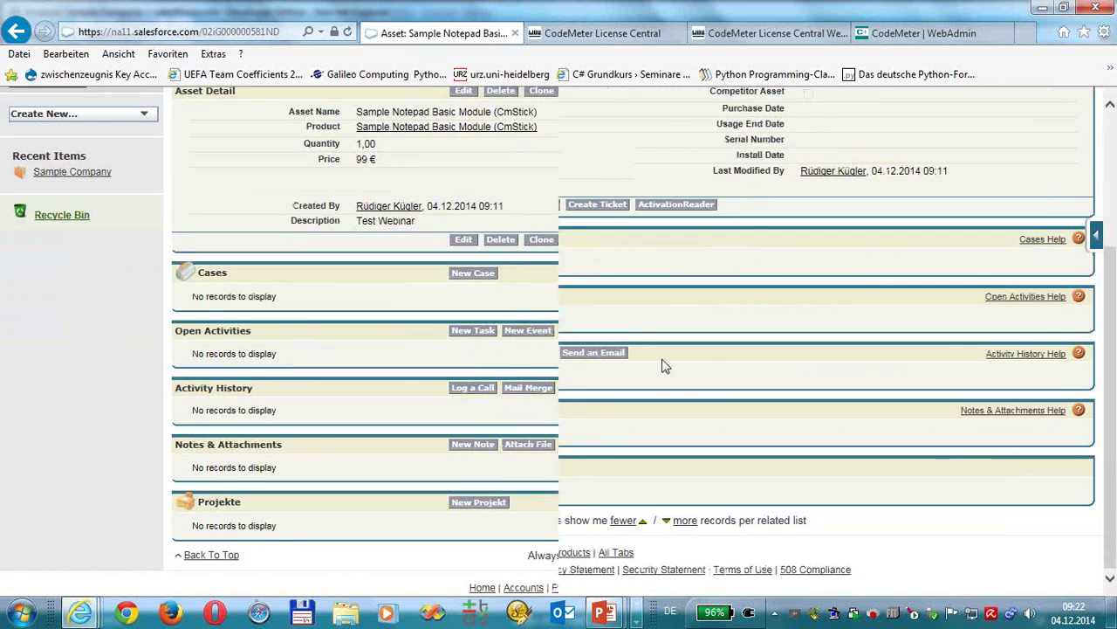
left_click(677, 411)
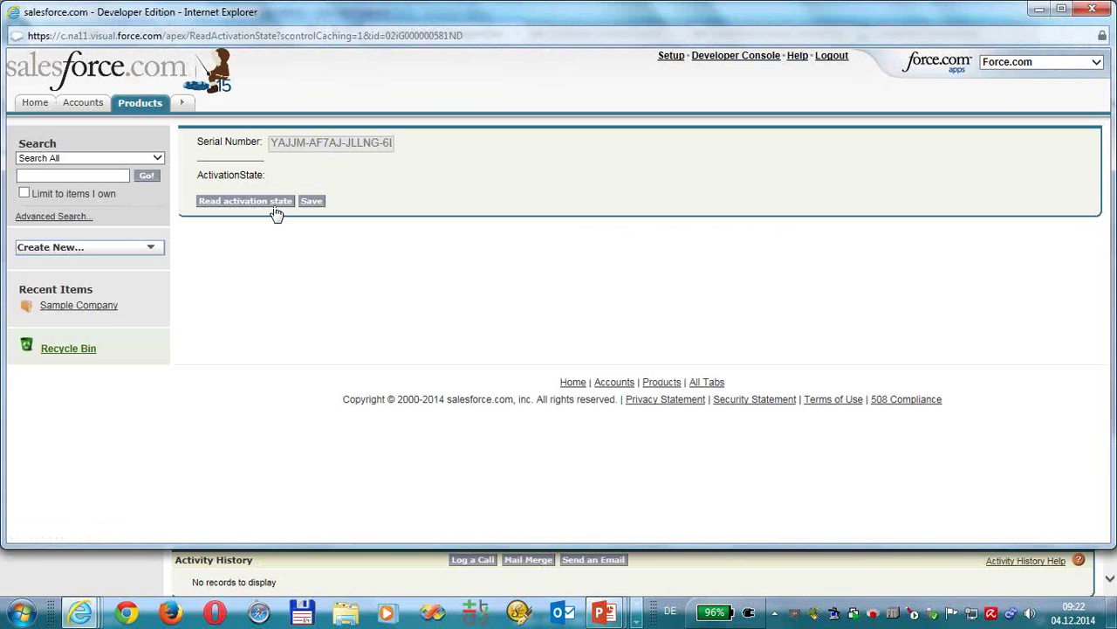
left_click(268, 203)
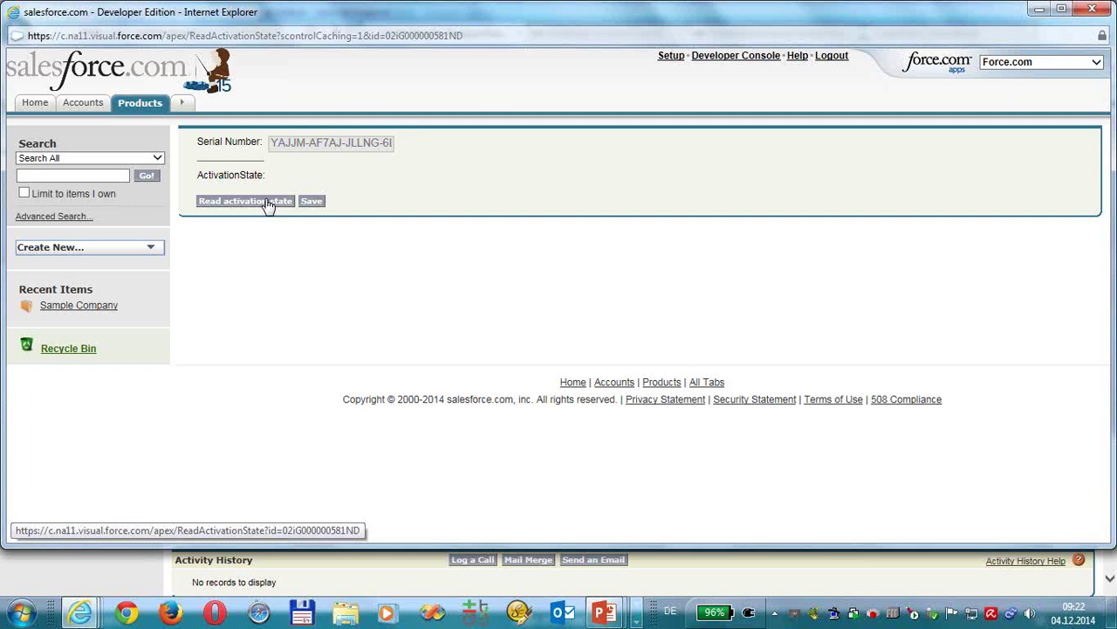
left_click(244, 201)
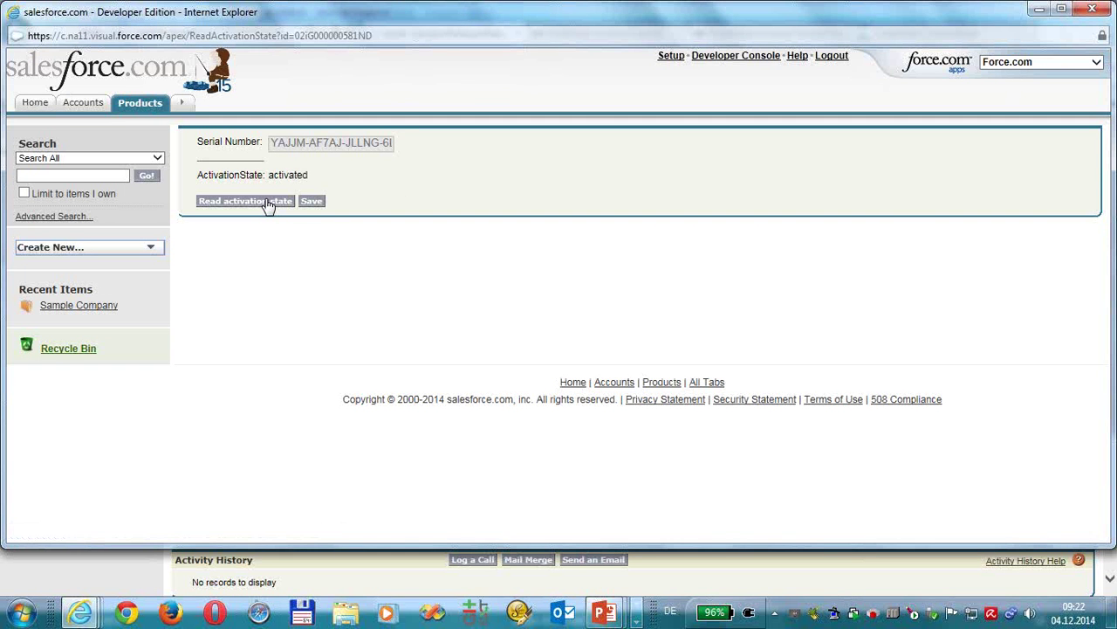
left_click(312, 203)
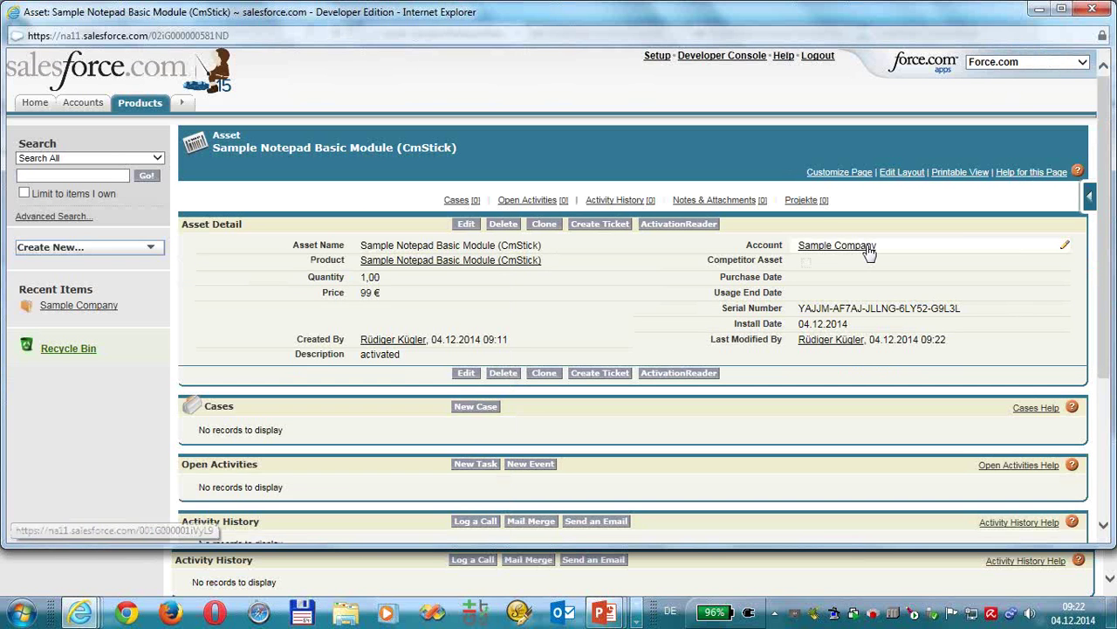
- From the Sample Company account, open the Sample Notepad HexView Module (CmStick) asset, read its activation state and save it to the asset
left_click(868, 248)
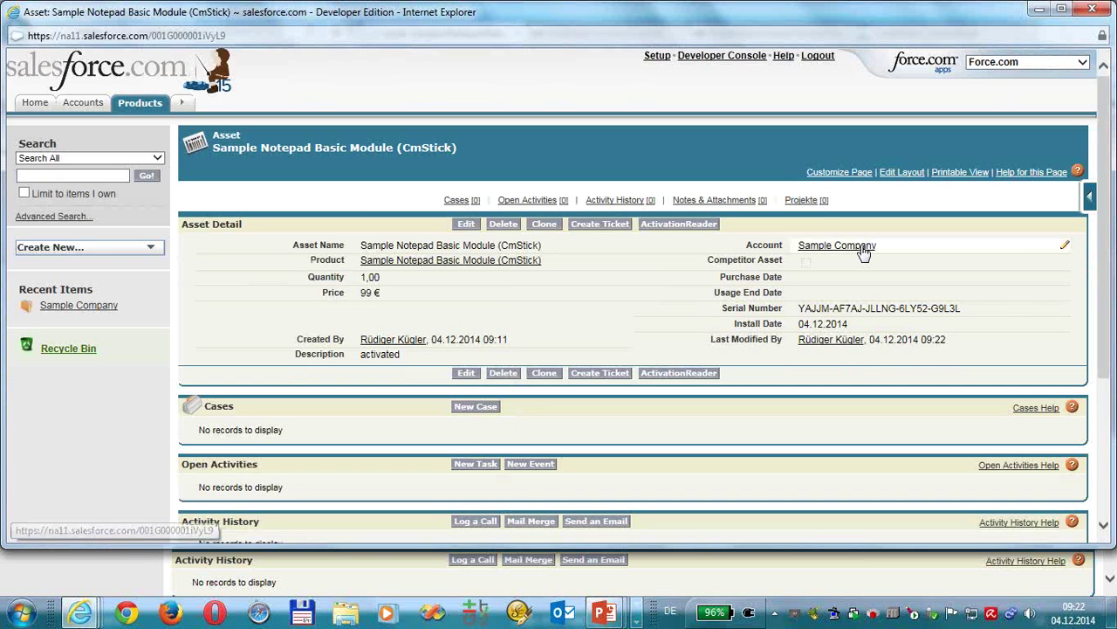
scroll(781, 329, "down", 3)
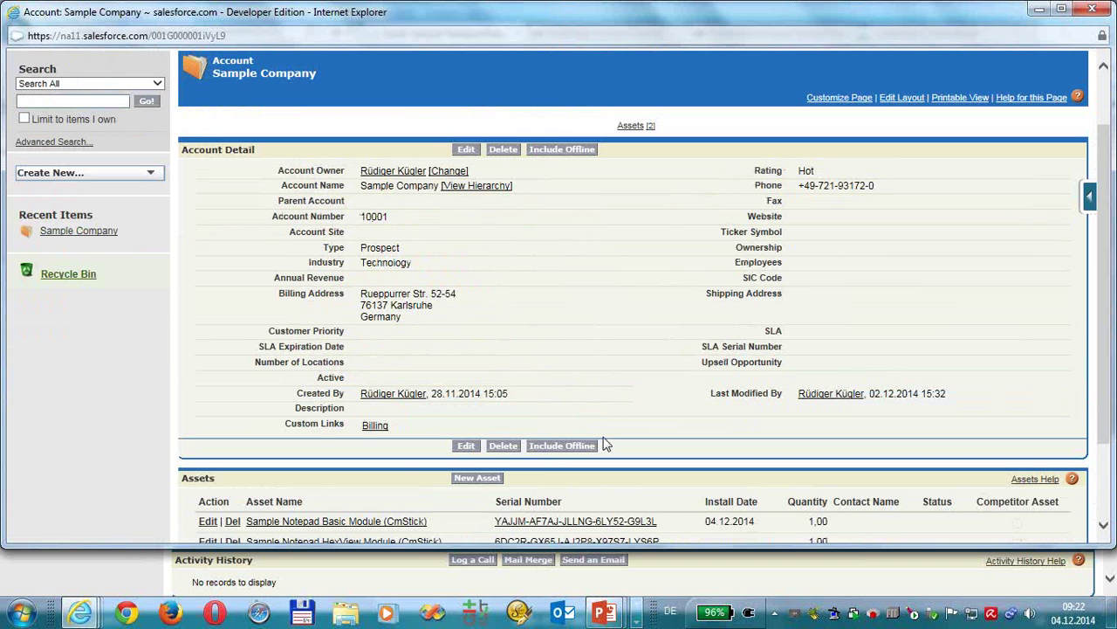
scroll(603, 406, "down", 3)
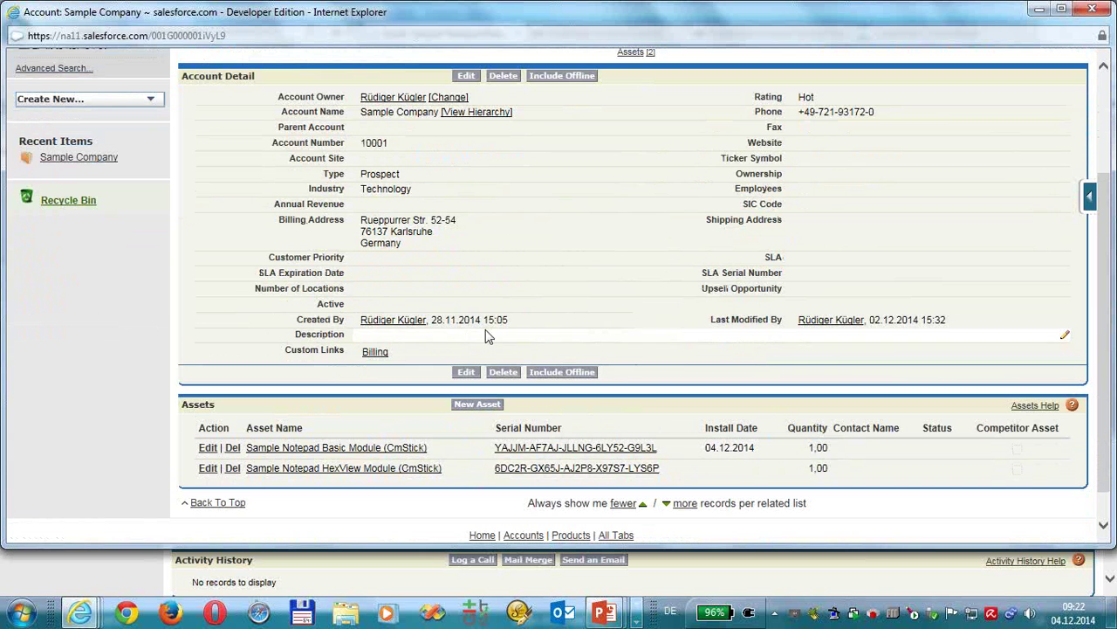
scroll(611, 404, "up", 2)
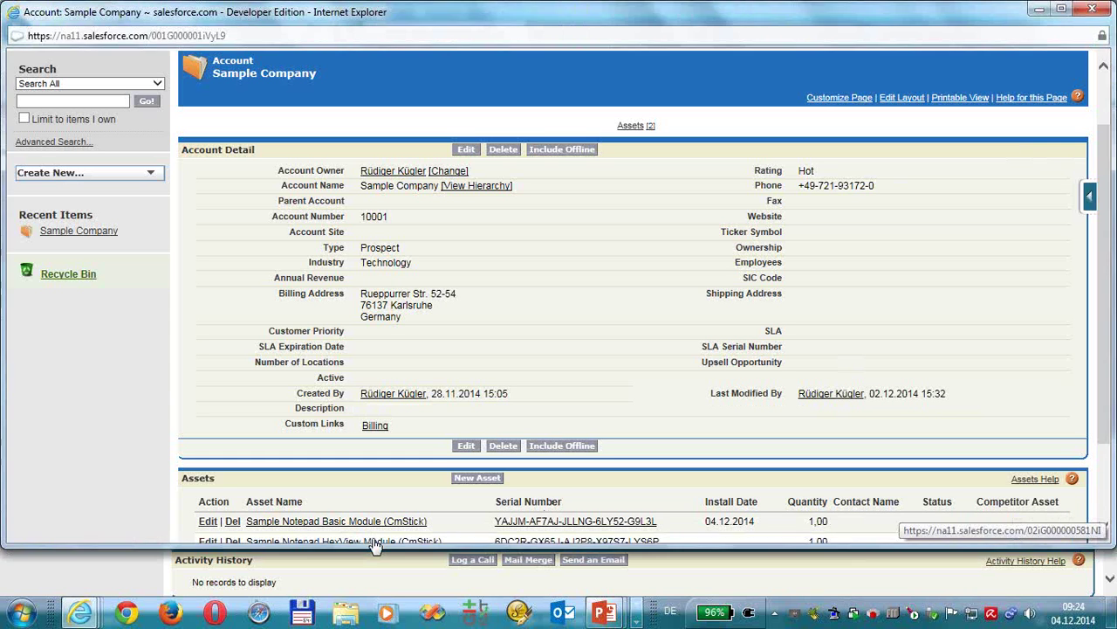
left_click(373, 542)
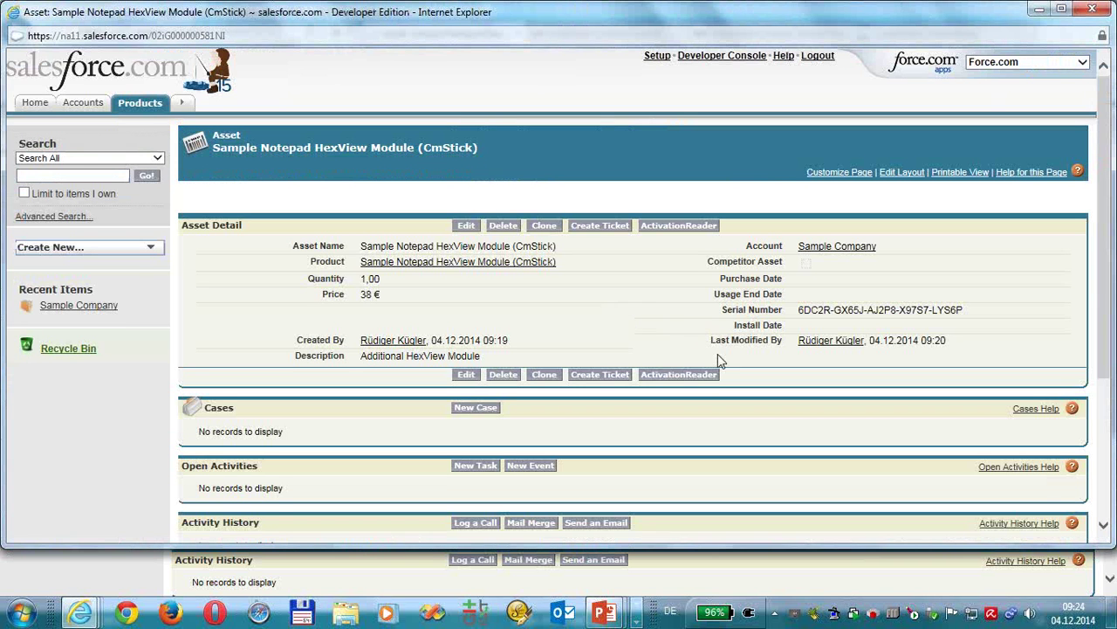
left_click(678, 227)
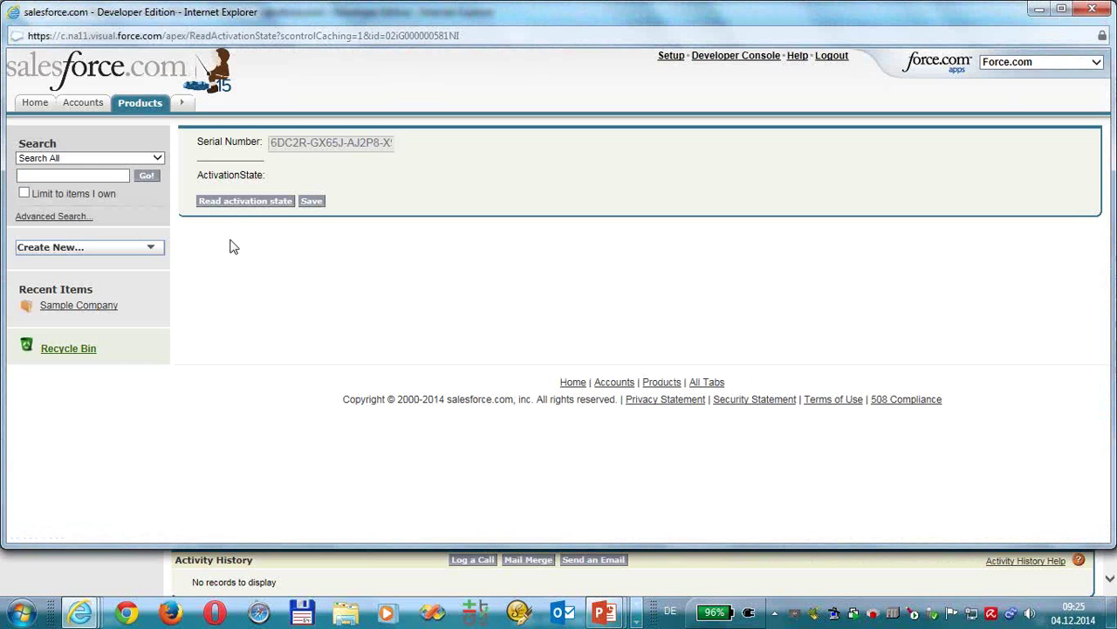
left_click(225, 201)
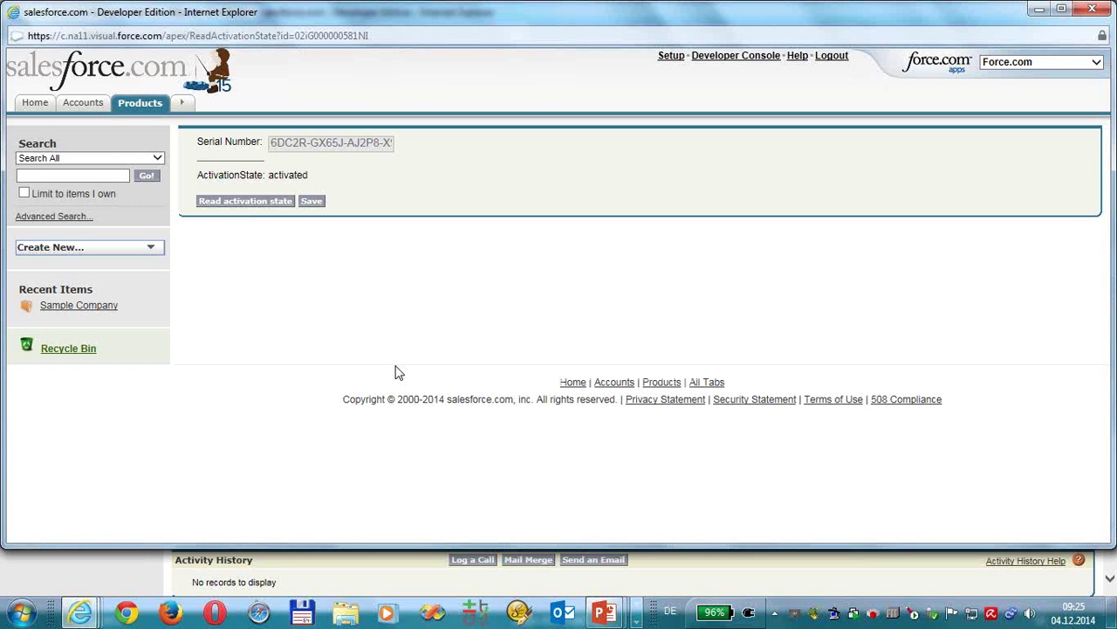
left_click(305, 202)
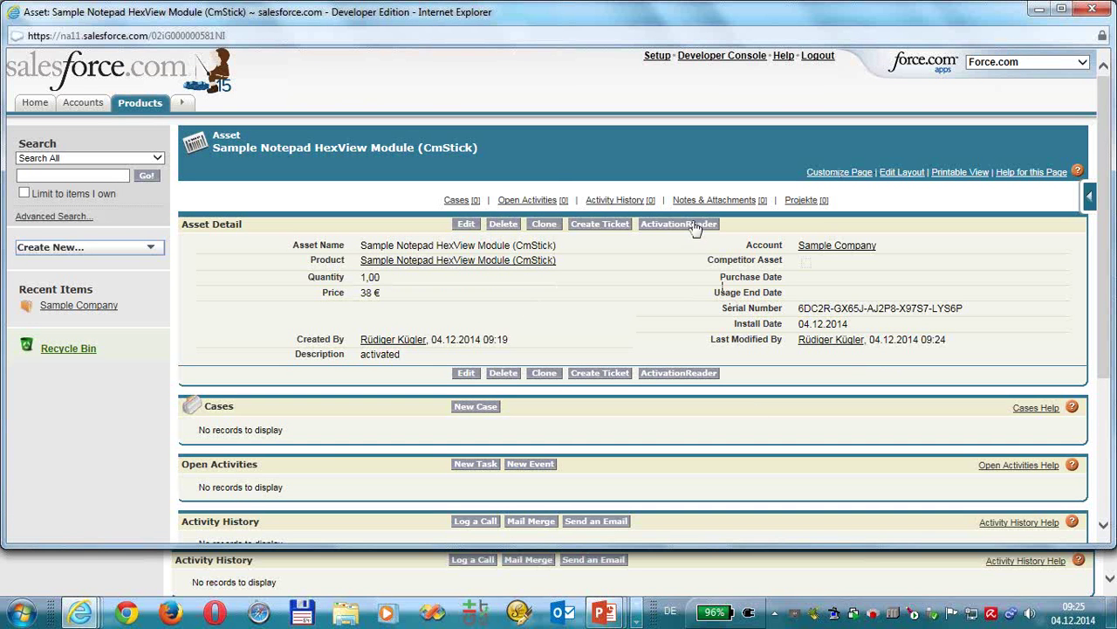
- Return to the Sample Company account and check the install dates of both assets in its Assets list
scroll(686, 390, "down", 3)
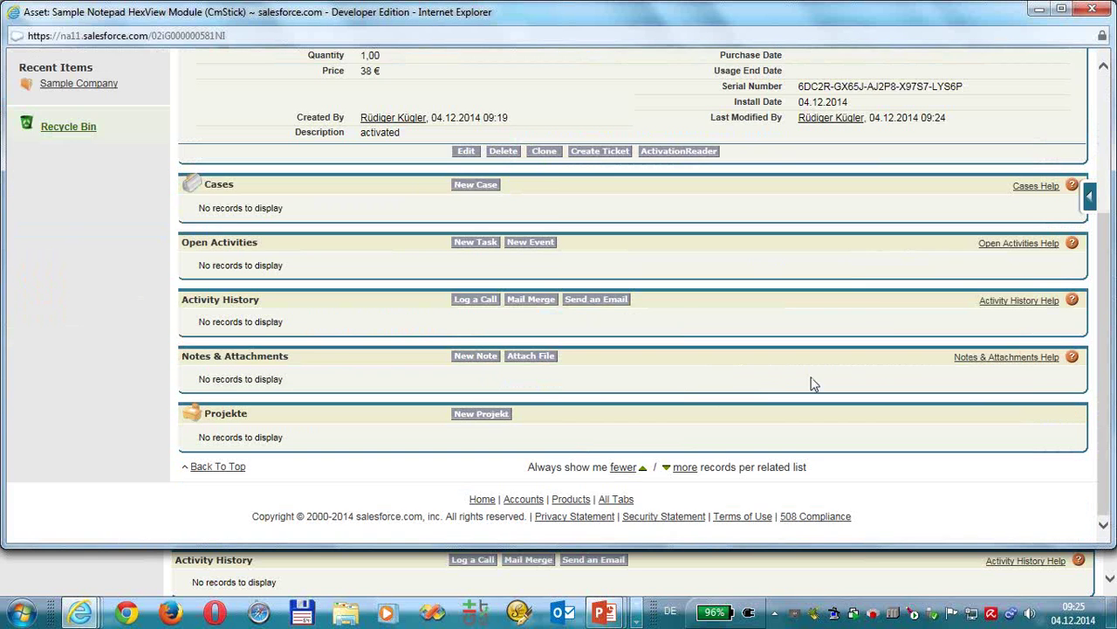
scroll(878, 334, "up", 3)
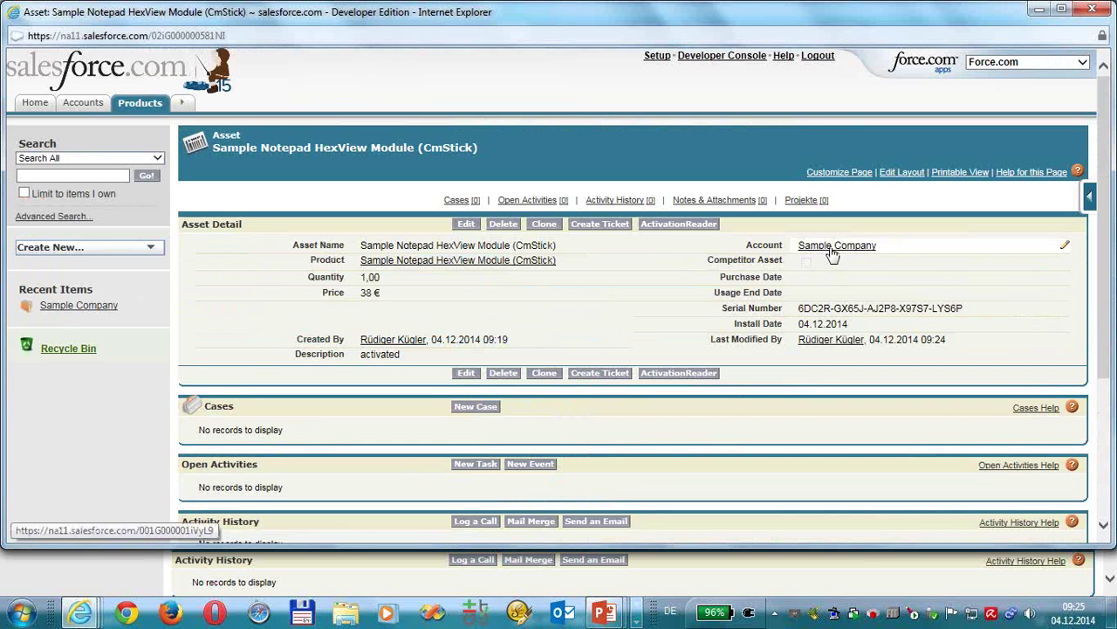
left_click(832, 248)
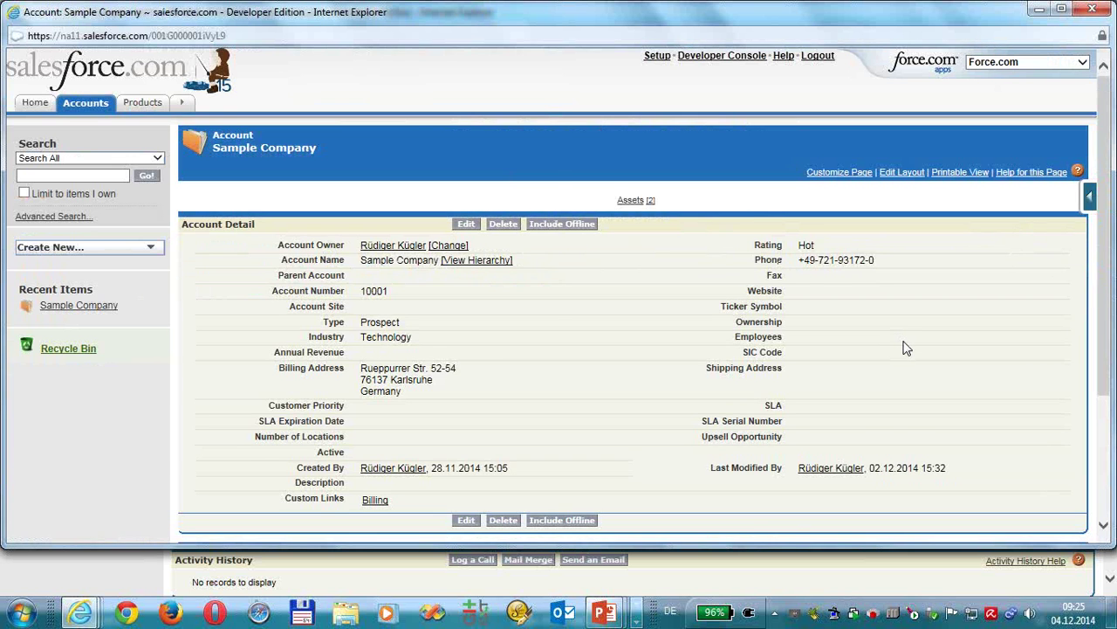
scroll(908, 345, "down", 3)
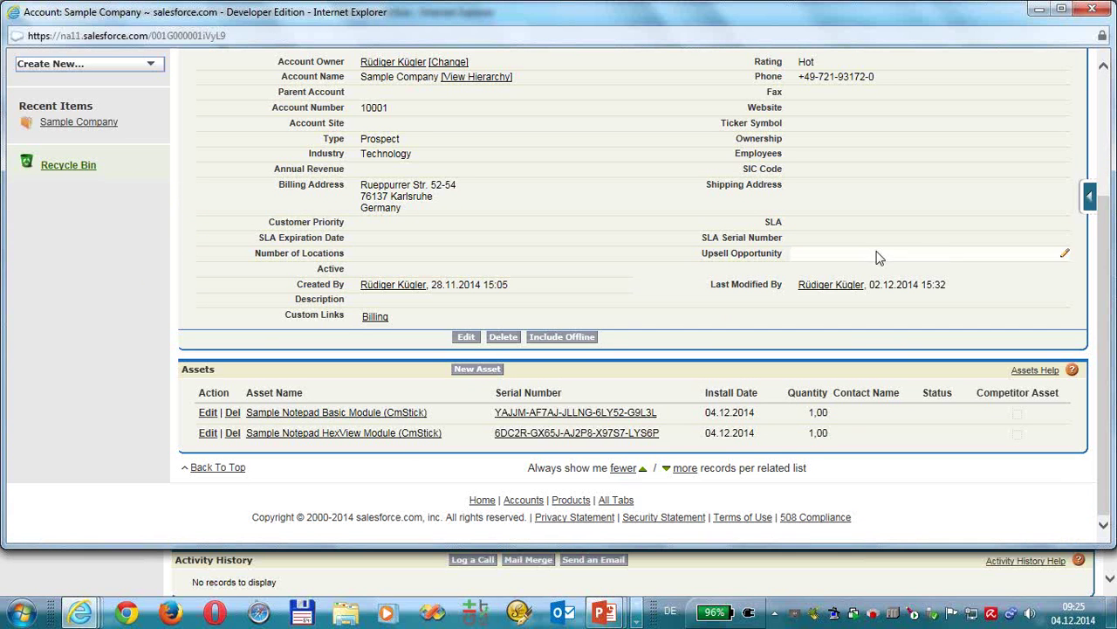
- Switch to the running PowerPoint slide show and advance past the Integration / Configuration slide
mouse_move(617, 616)
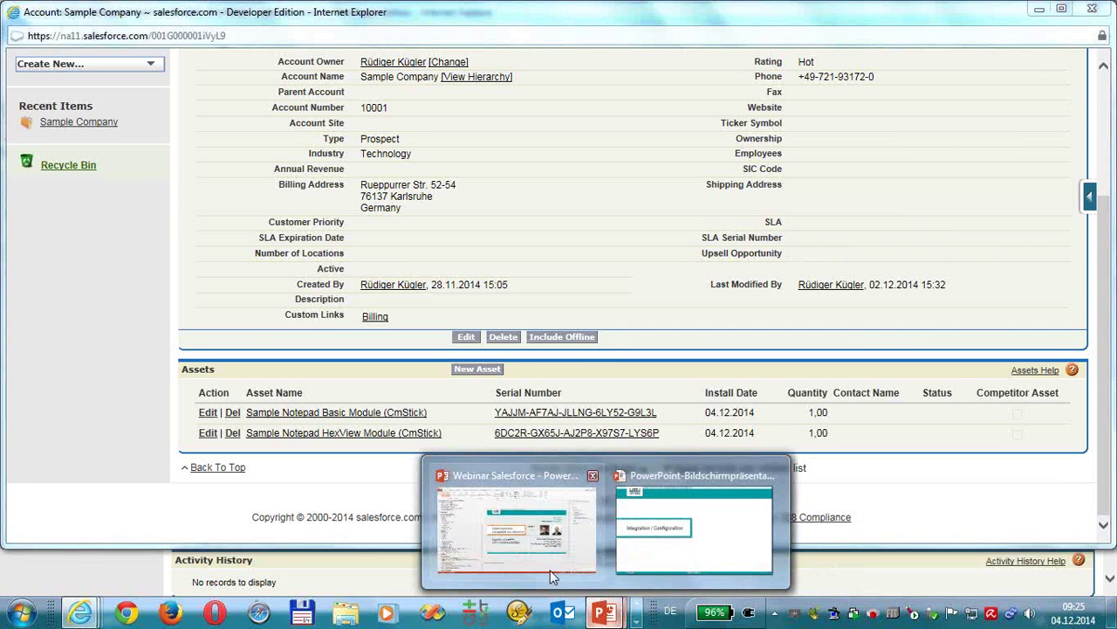
left_click(715, 511)
key("Right")
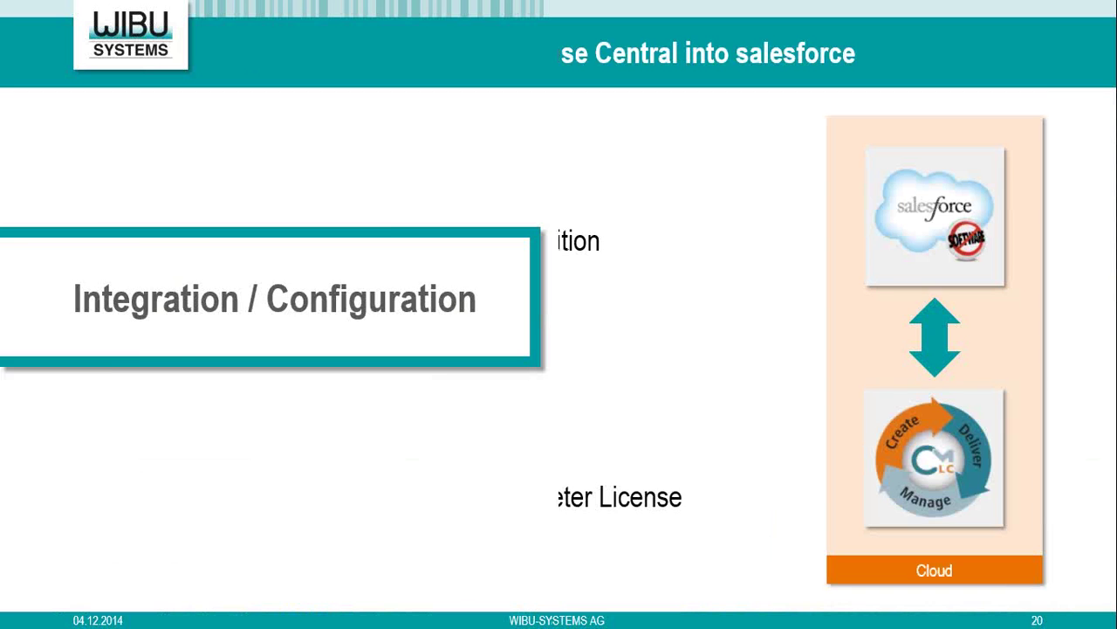
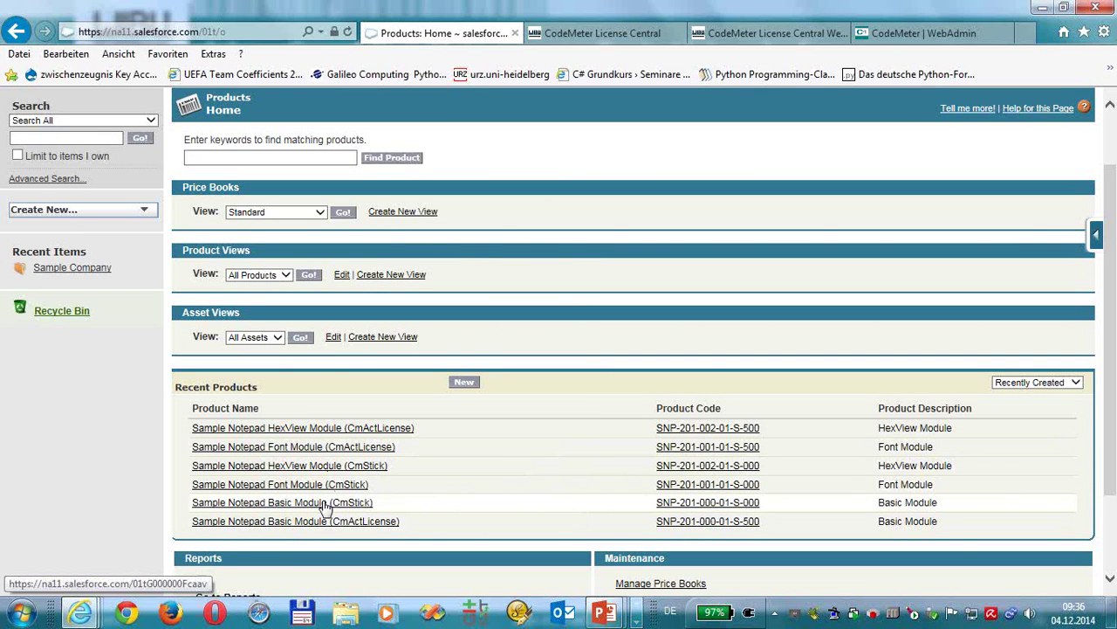
- Open the Sample Notepad Basic Module (CmStick) product, view its fields in edit mode and save the record as it is
left_click(325, 505)
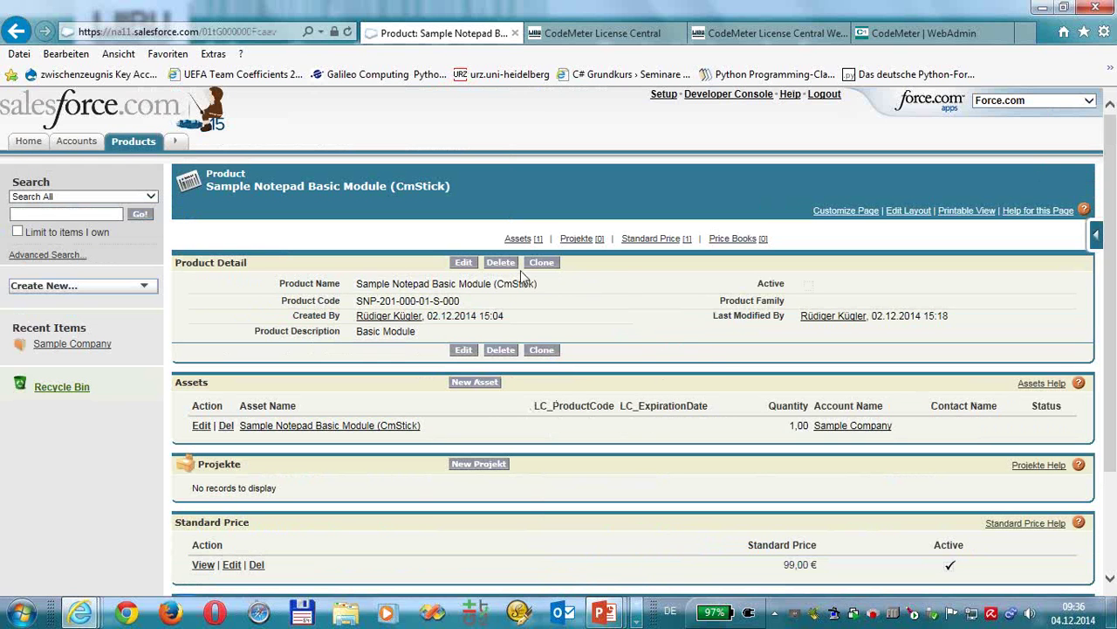
left_click(463, 350)
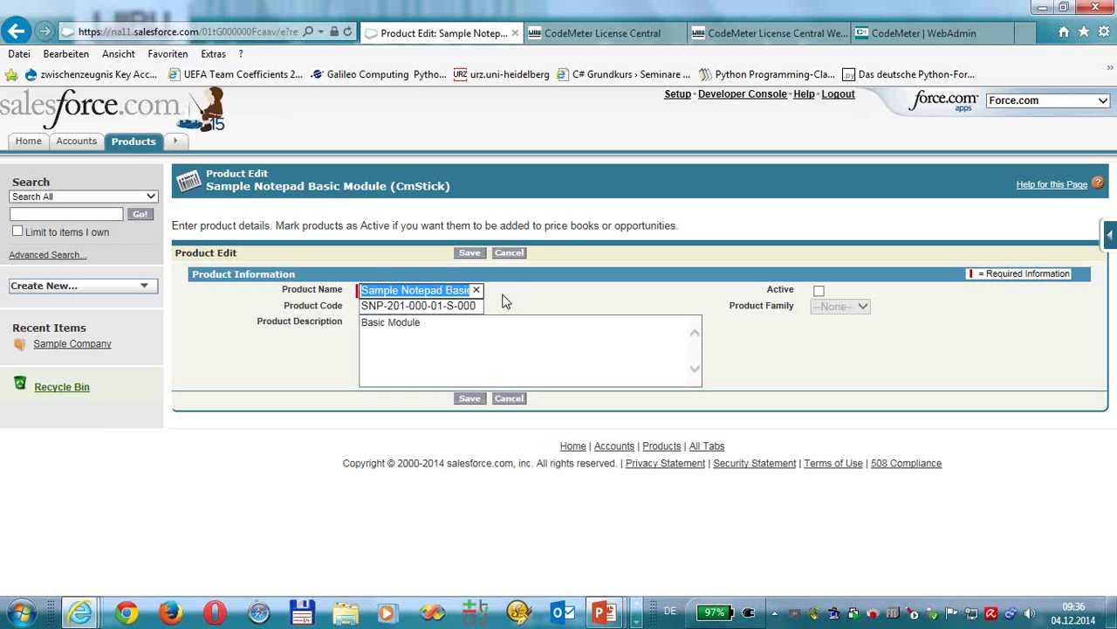
left_click(470, 399)
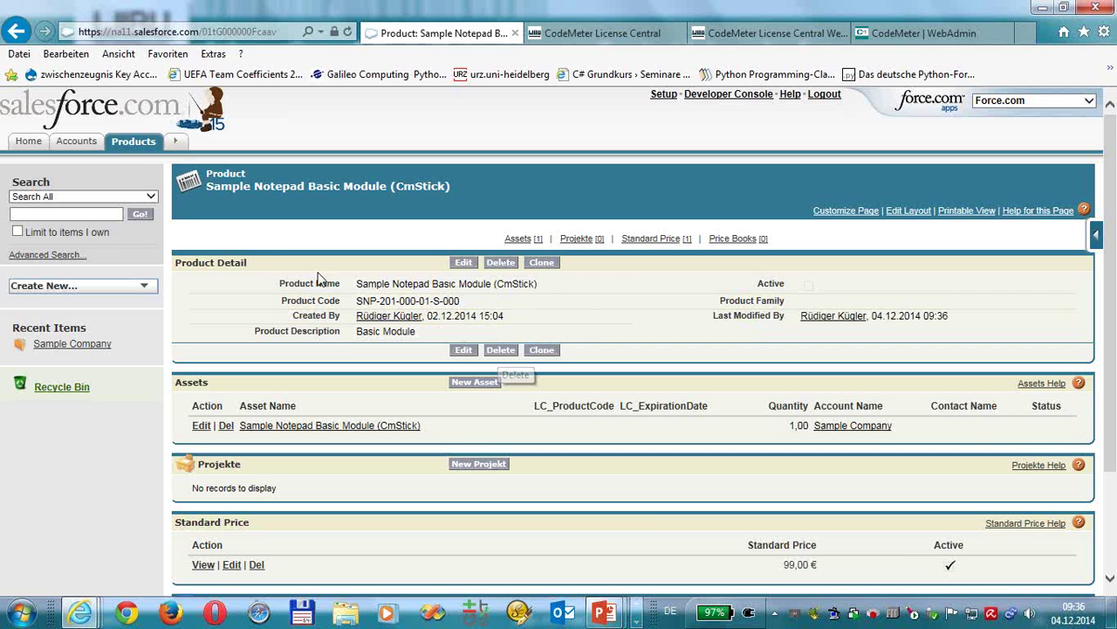
- Start a new product with product code Webinar-0001 and the description "This is a Webinar License"
left_click(142, 145)
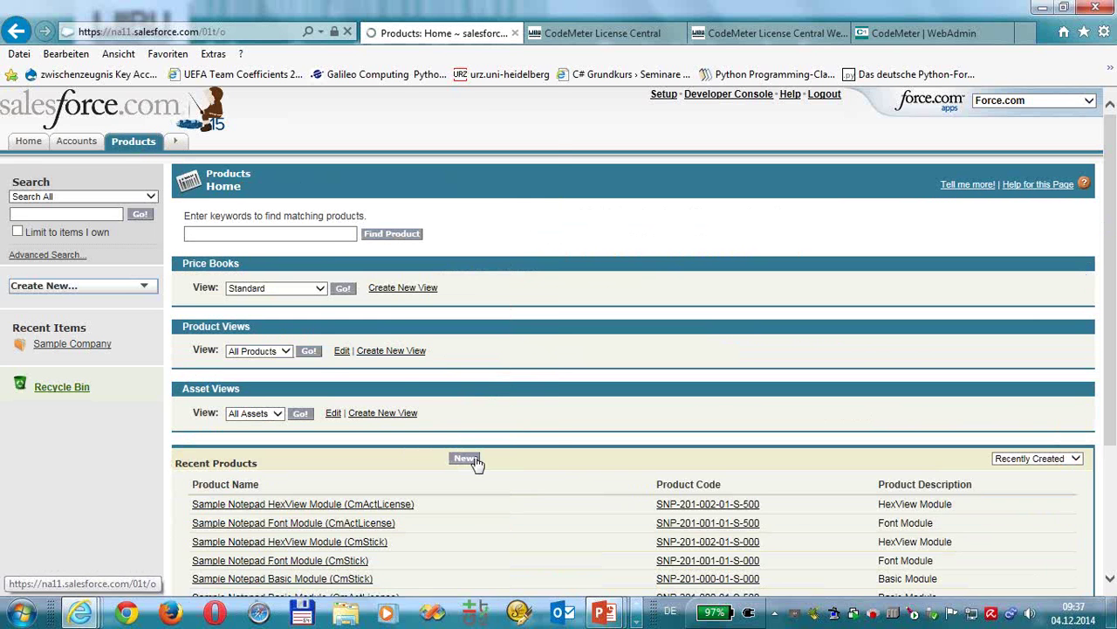
scroll(560, 497, "down", 2)
left_click(466, 274)
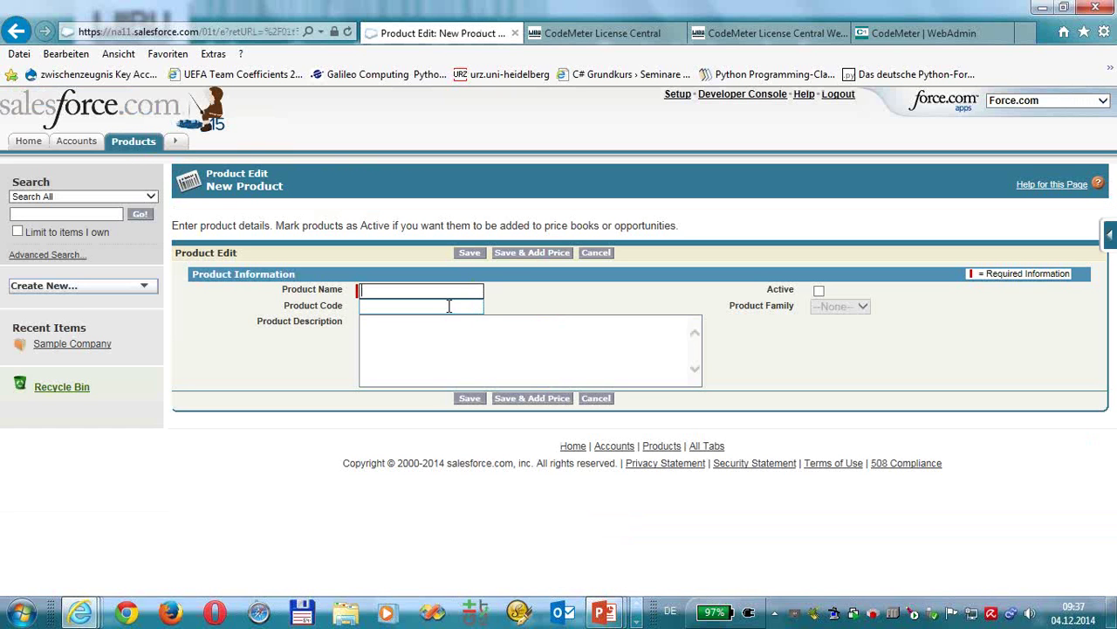
left_click(449, 306)
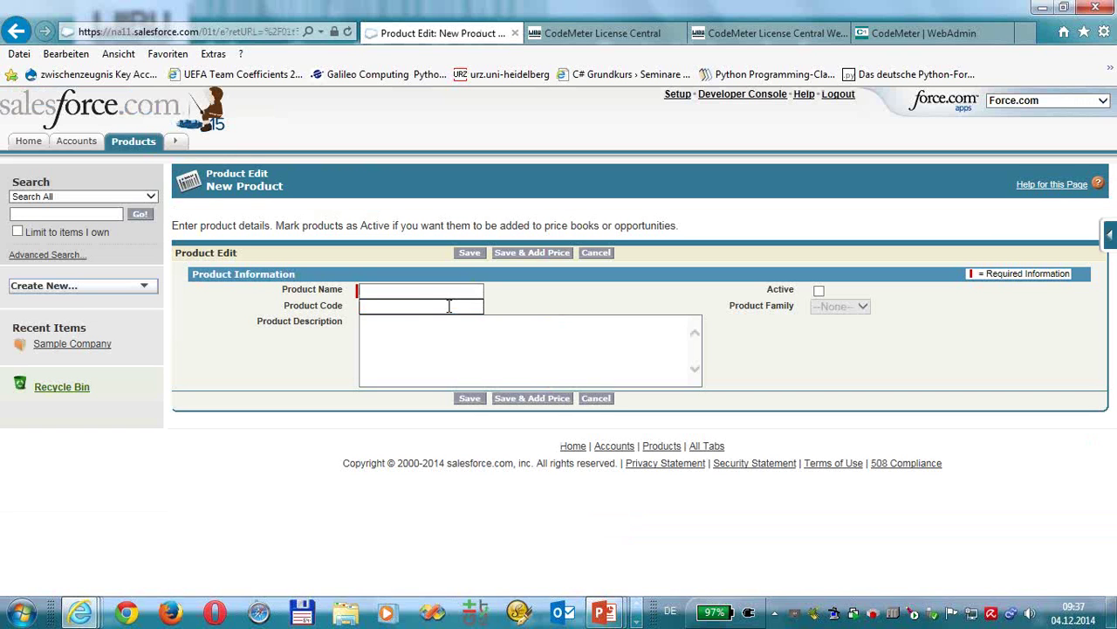
type("Webinsar-0001")
left_click(475, 334)
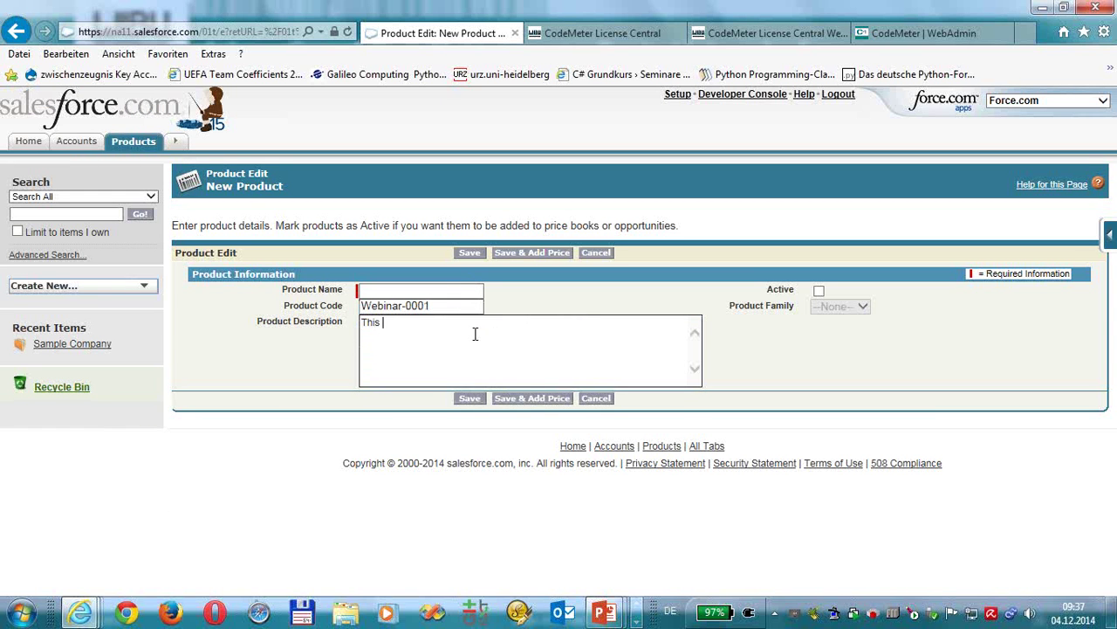
type("This is a Webinar License")
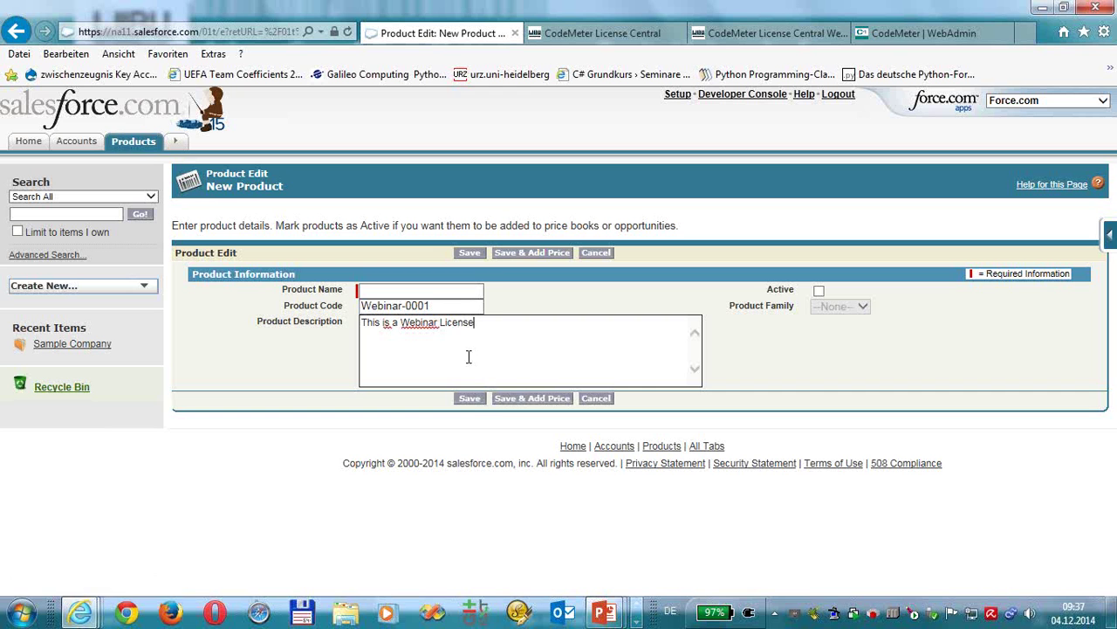
- Name the new product Webinar Basic License, save it and return to the recent products list
left_click(469, 399)
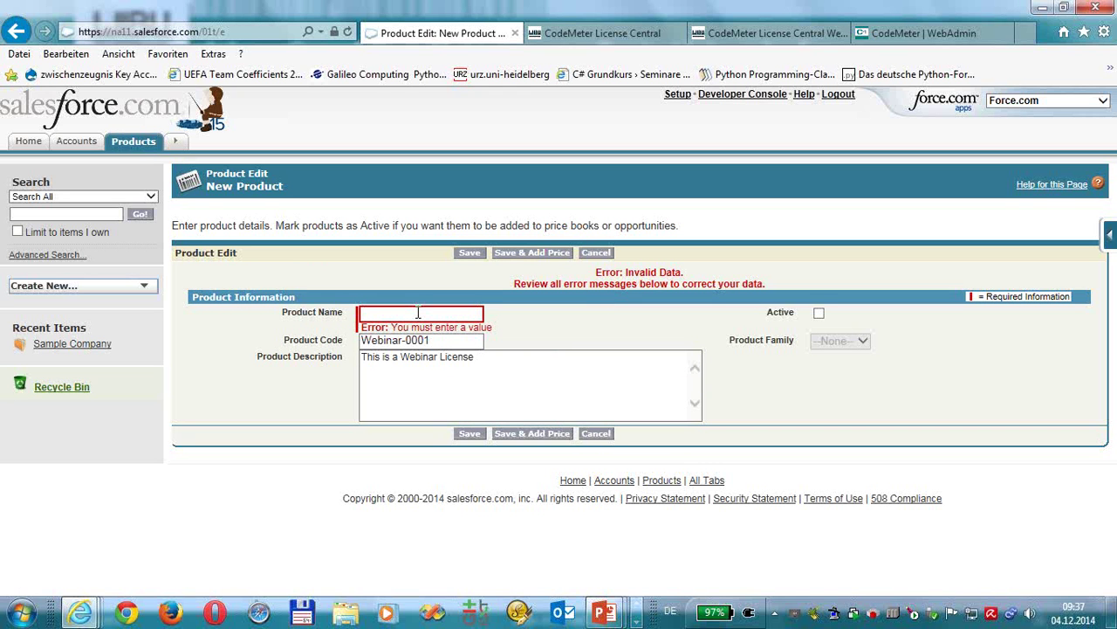
type("Webinar Basic License")
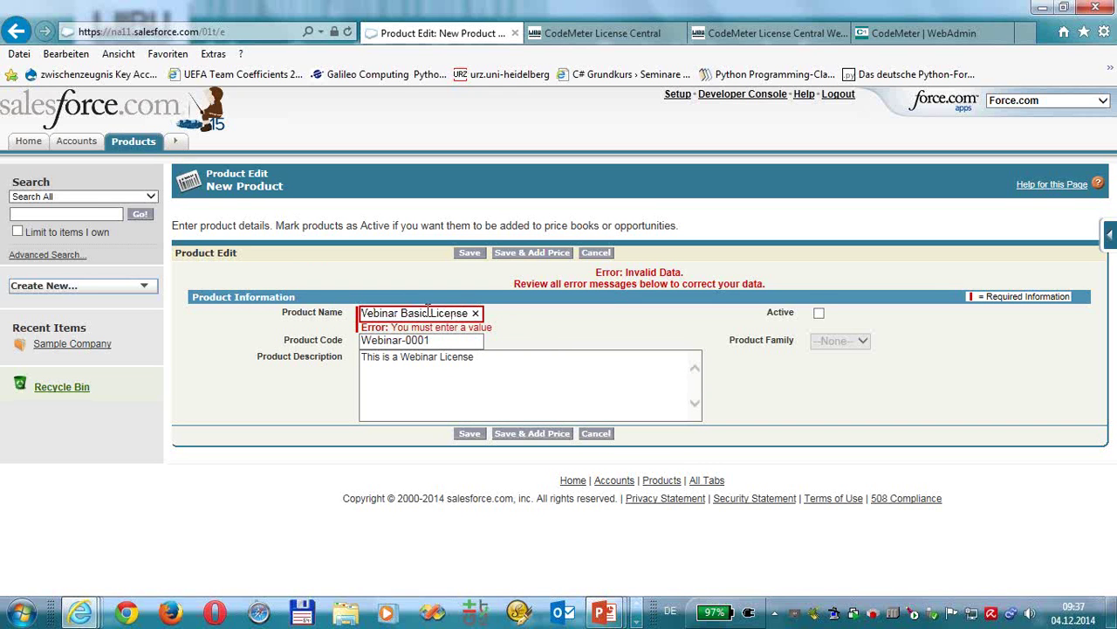
left_click(470, 434)
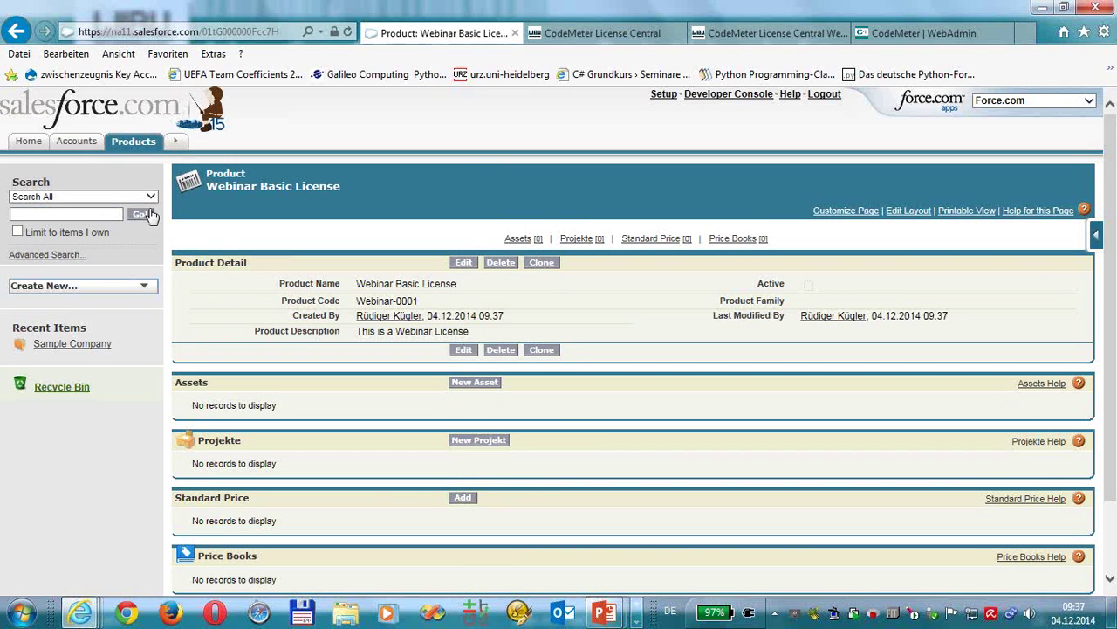
left_click(136, 146)
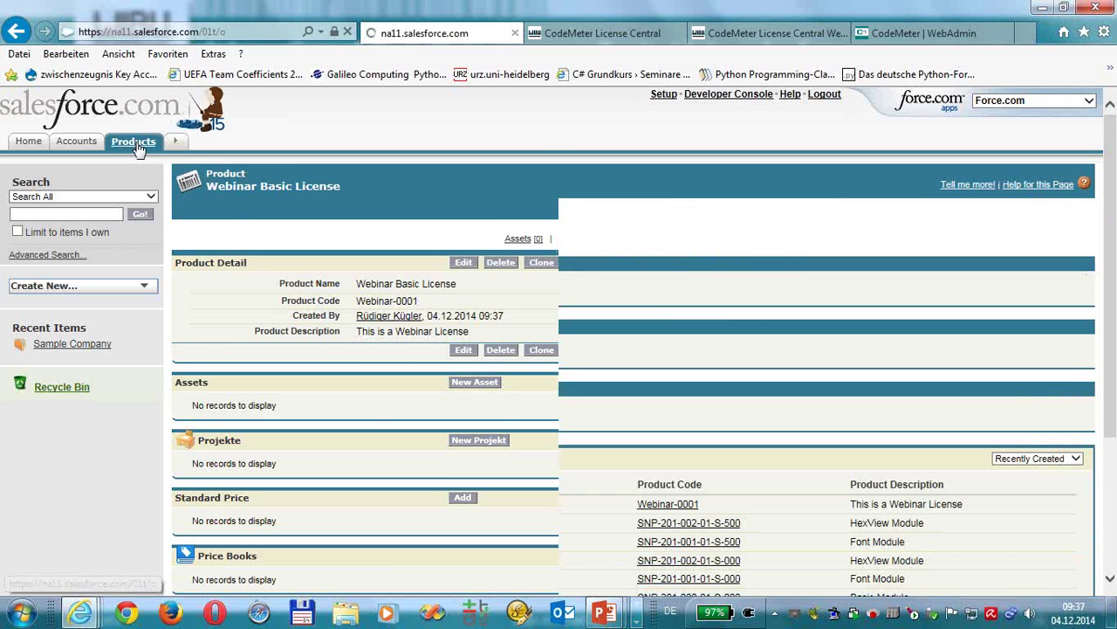
scroll(441, 458, "down", 1)
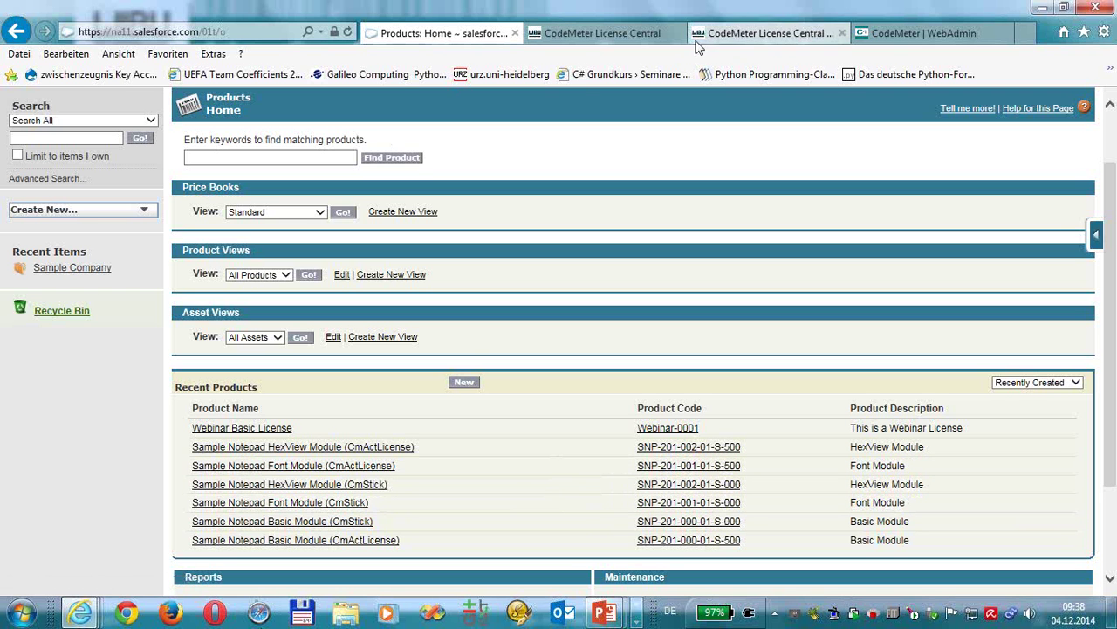
- Switch to CodeMeter License Central, open the item search and sign in again with the username and account password, without storing the password
left_click(653, 40)
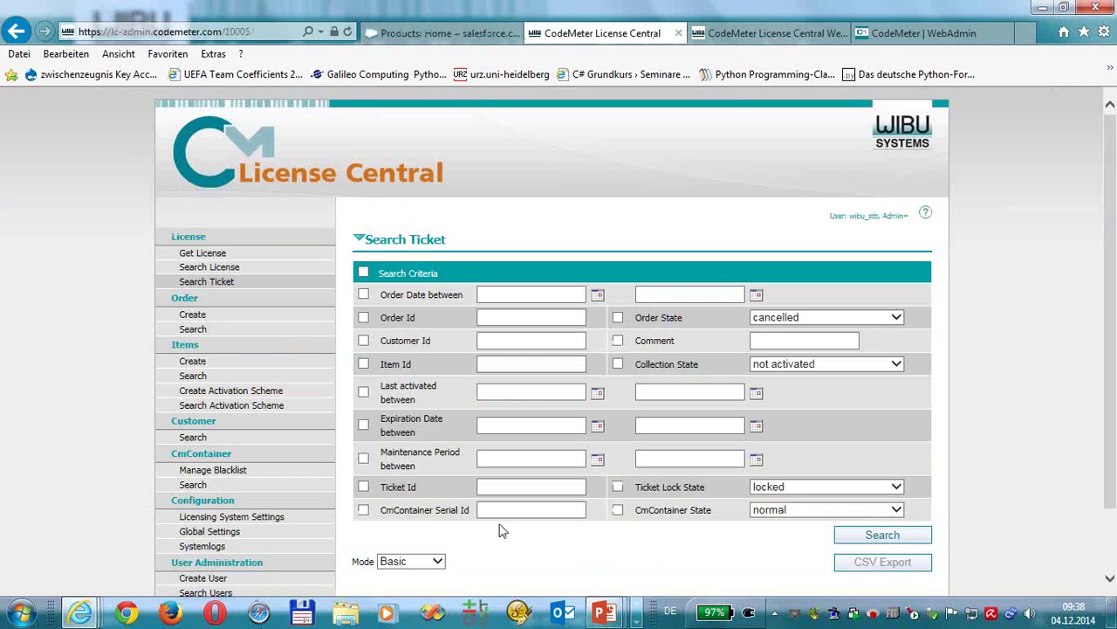
left_click(231, 380)
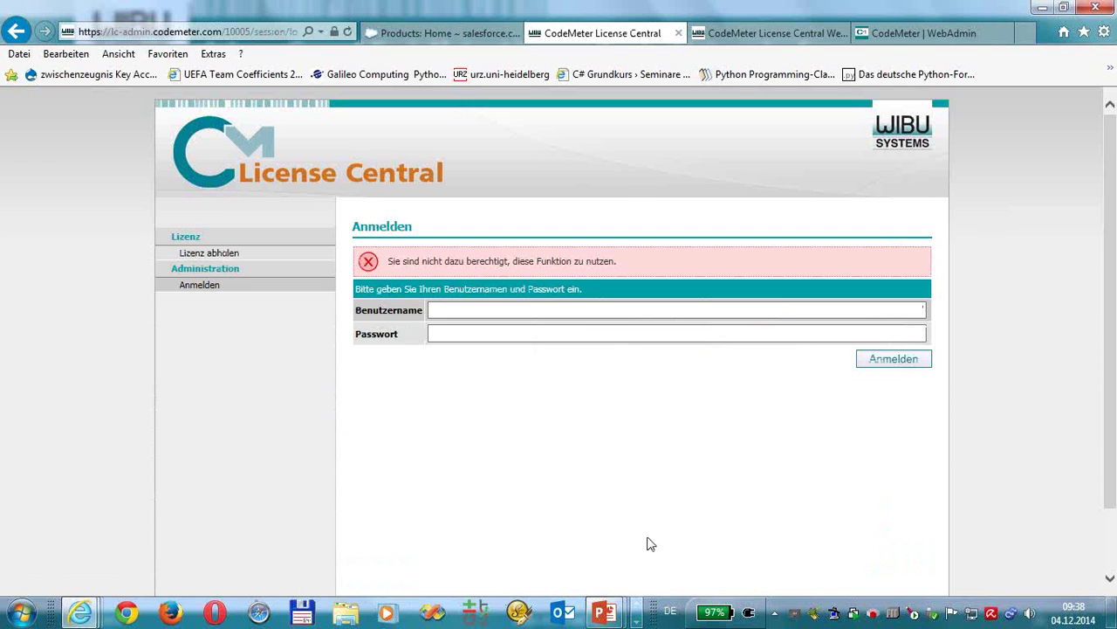
left_click(450, 311)
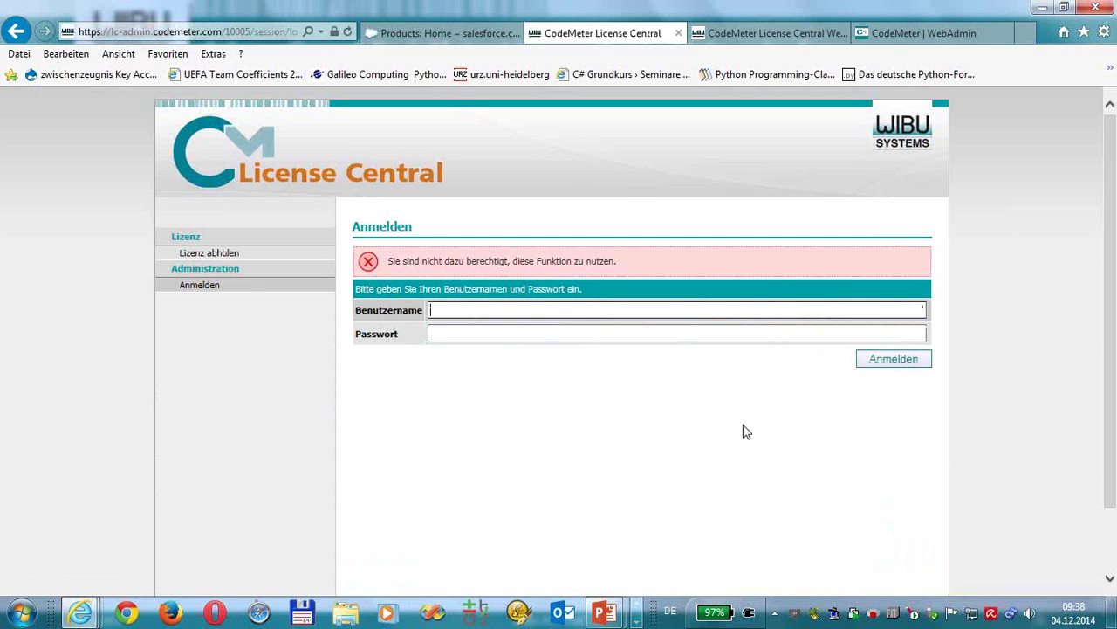
type("wibu_stb")
key("Tab")
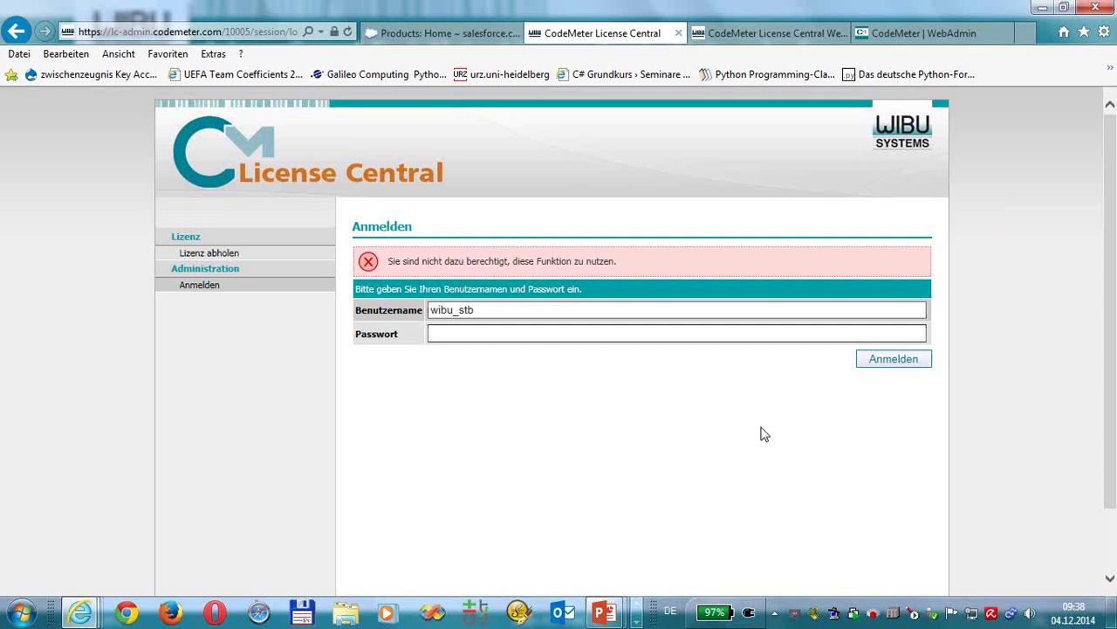
type("••••••••••••")
key("Return")
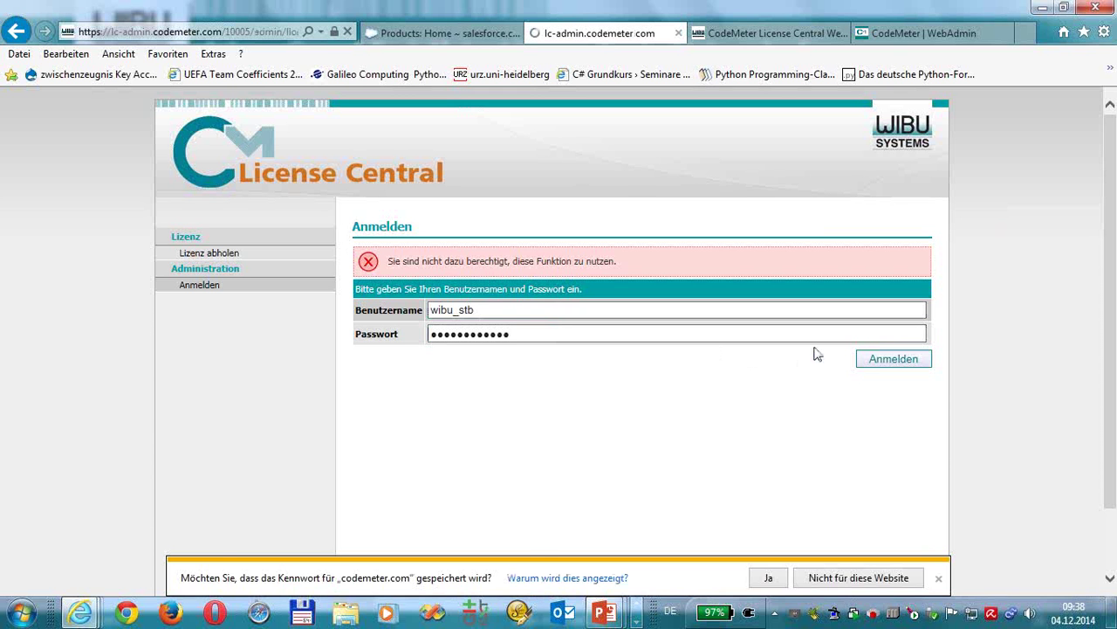
left_click(939, 578)
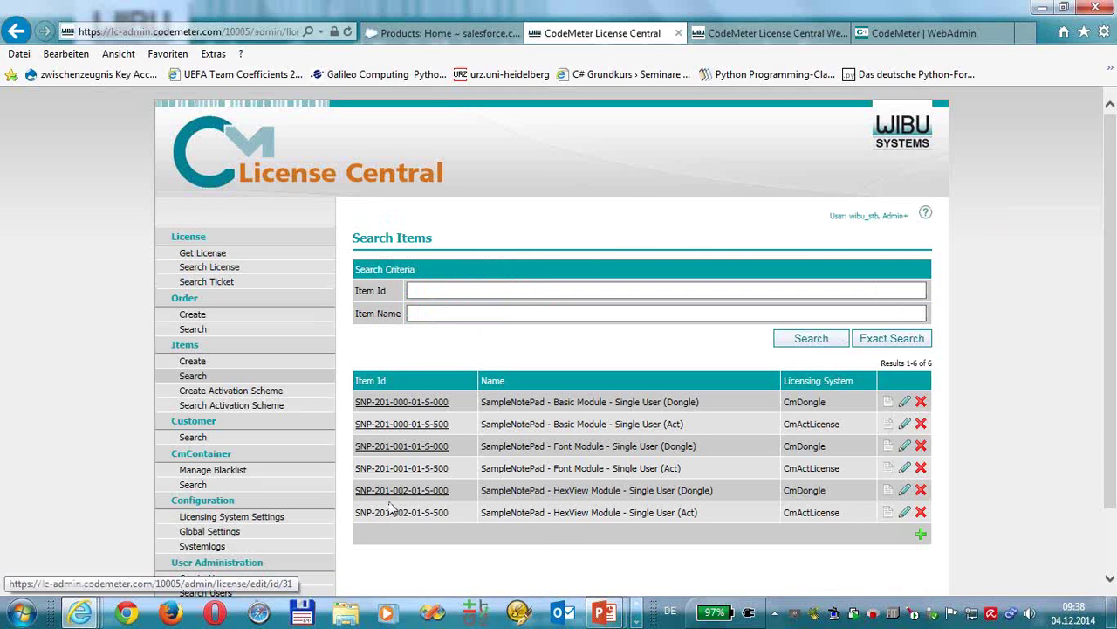
- Start creating a new item and set its Item Id to Webinar-0001, matching the Salesforce product code
left_click(921, 534)
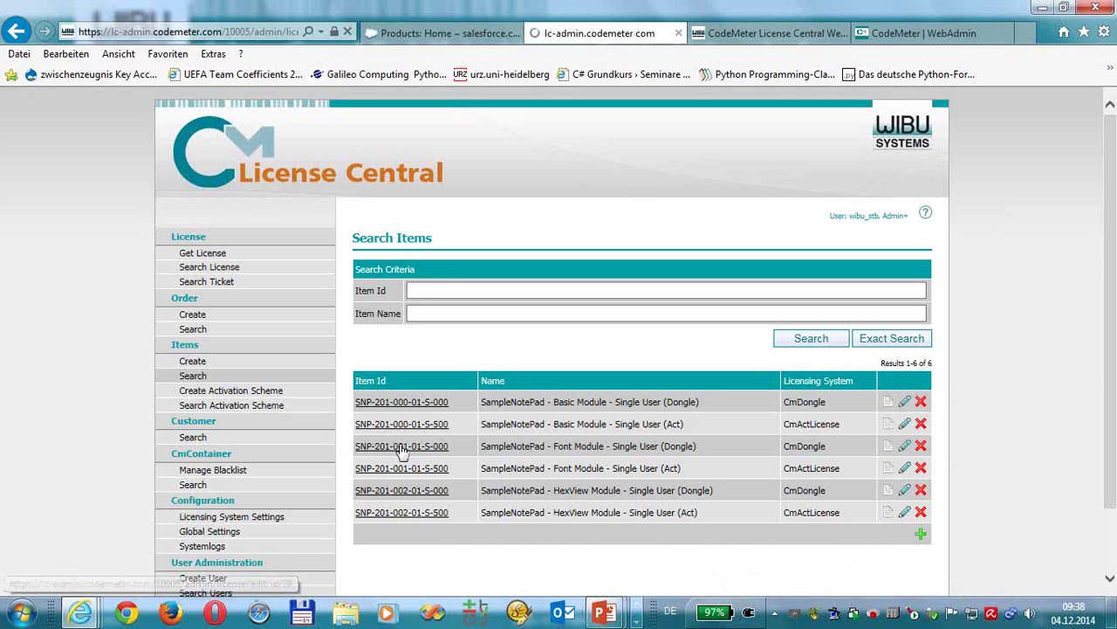
left_click(411, 291)
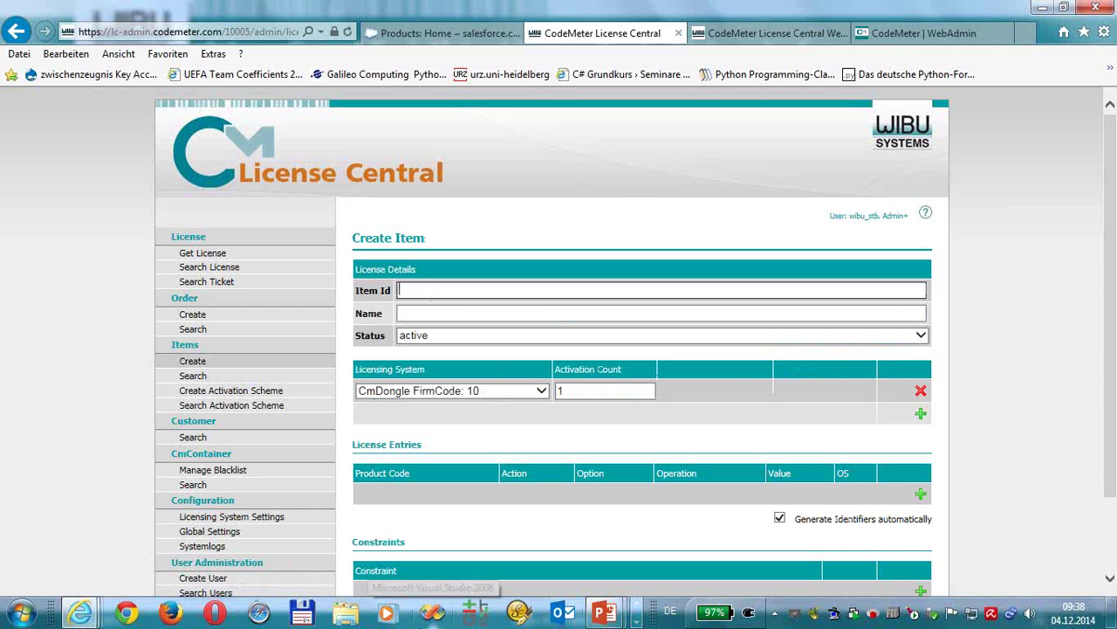
type("W")
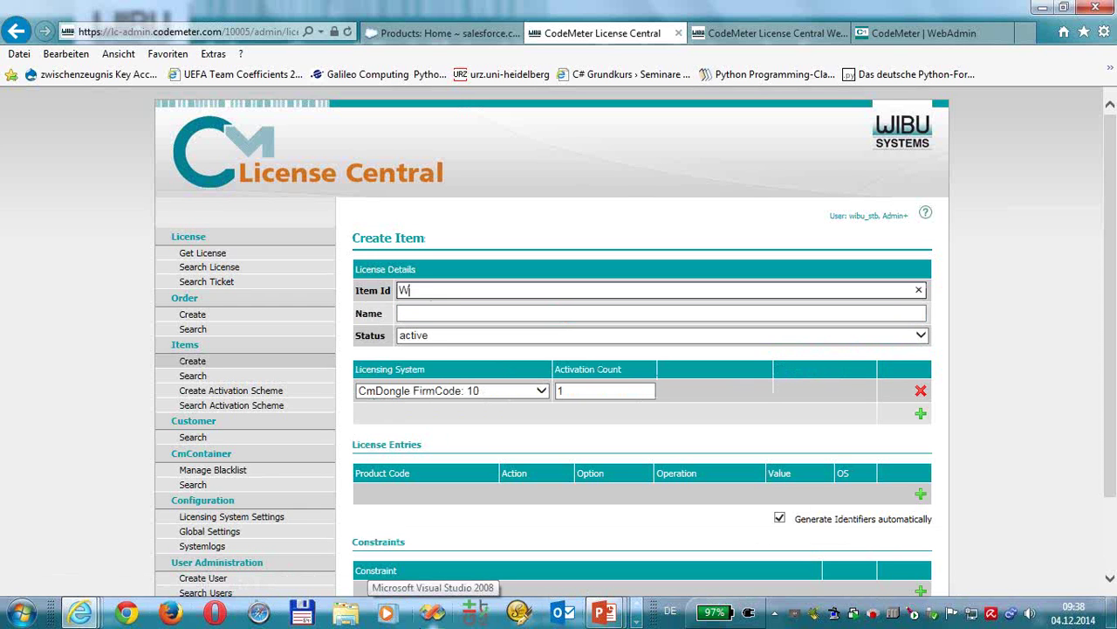
type("ebi n")
type("i")
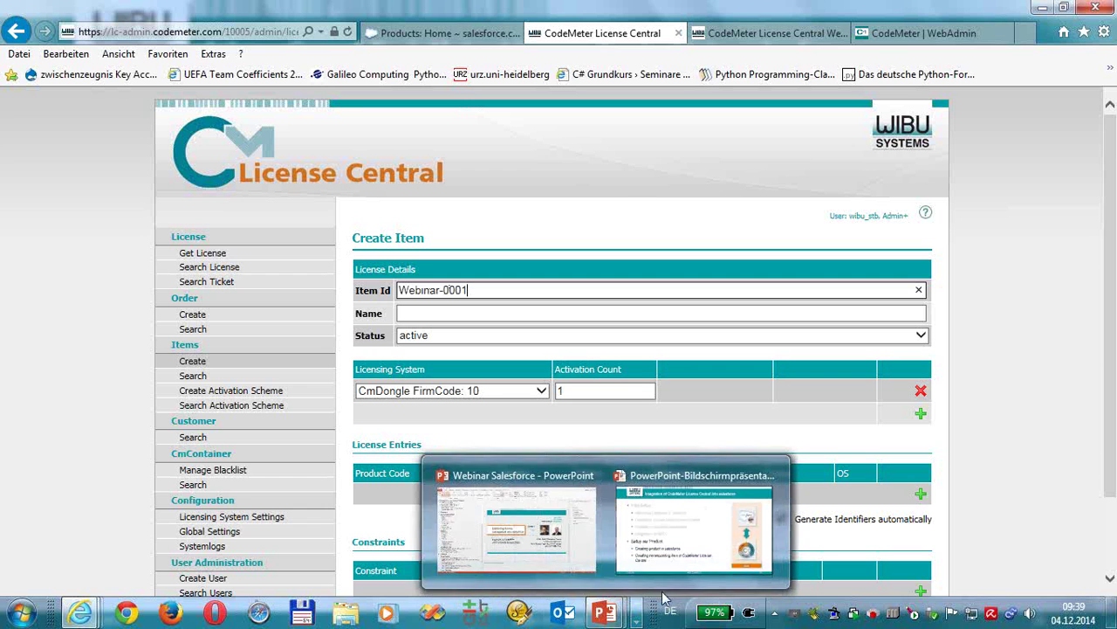
left_click_drag(474, 294, 368, 299)
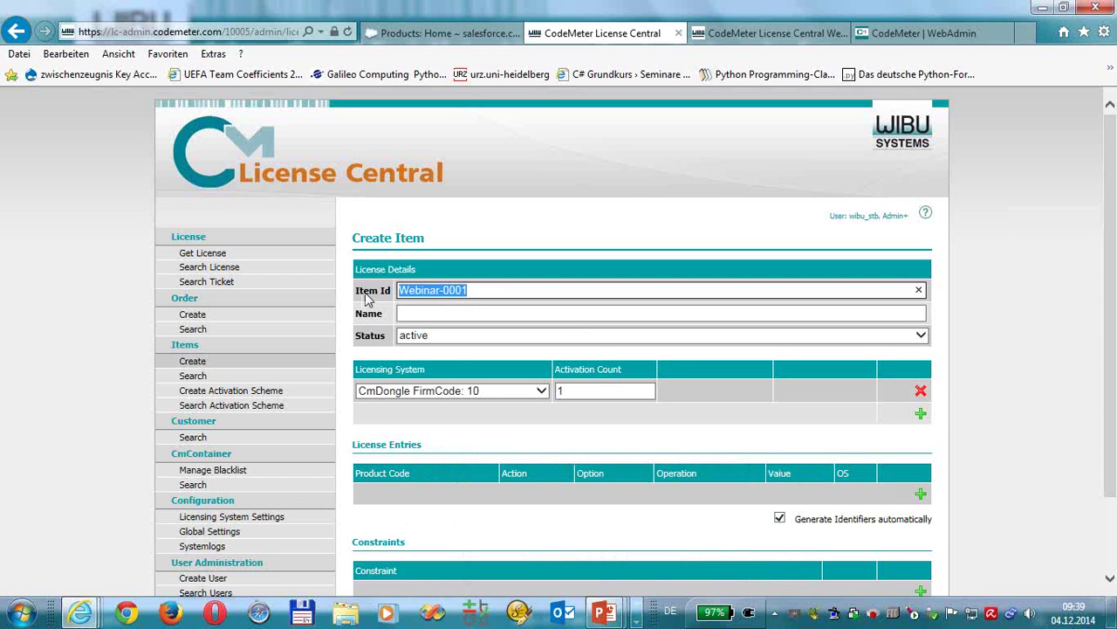
- Name the new item My Great Software
left_click(429, 314)
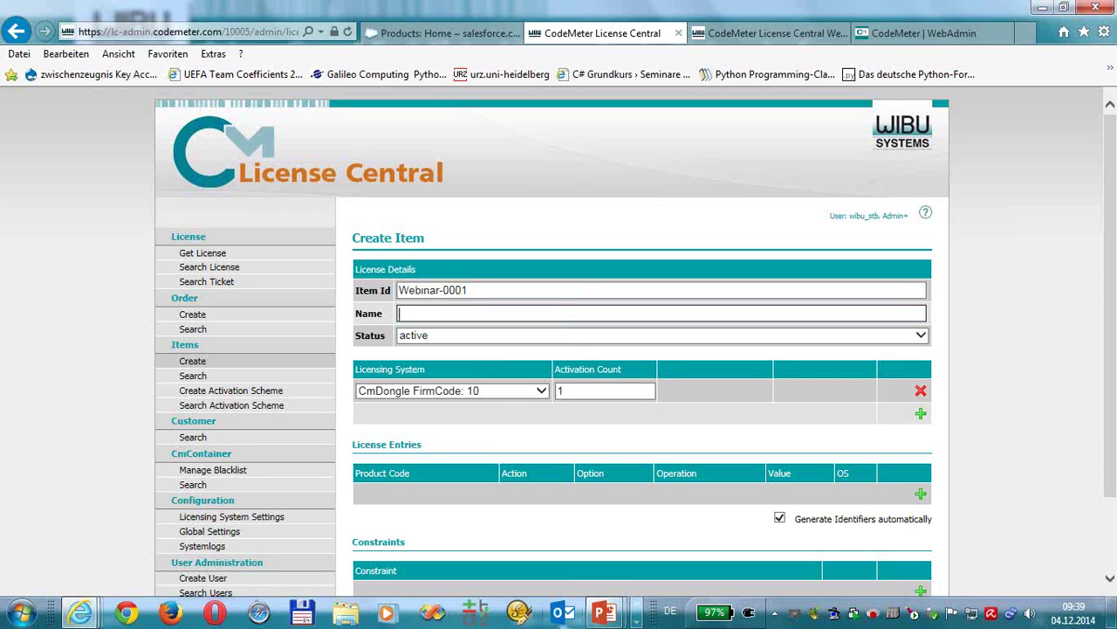
type("My Gr")
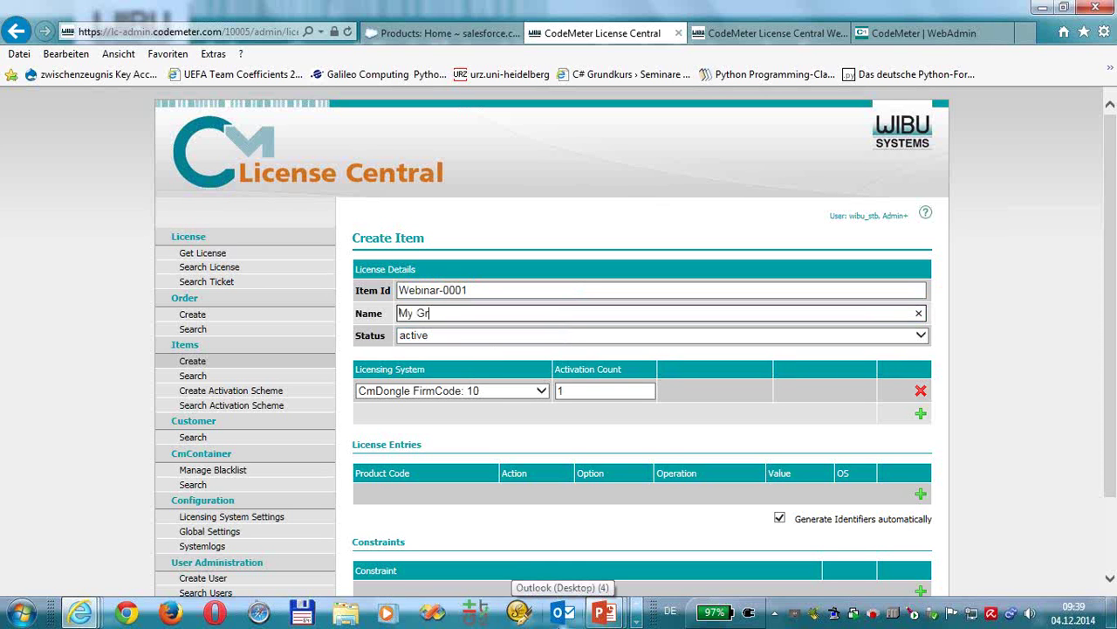
type("eat Sodftware")
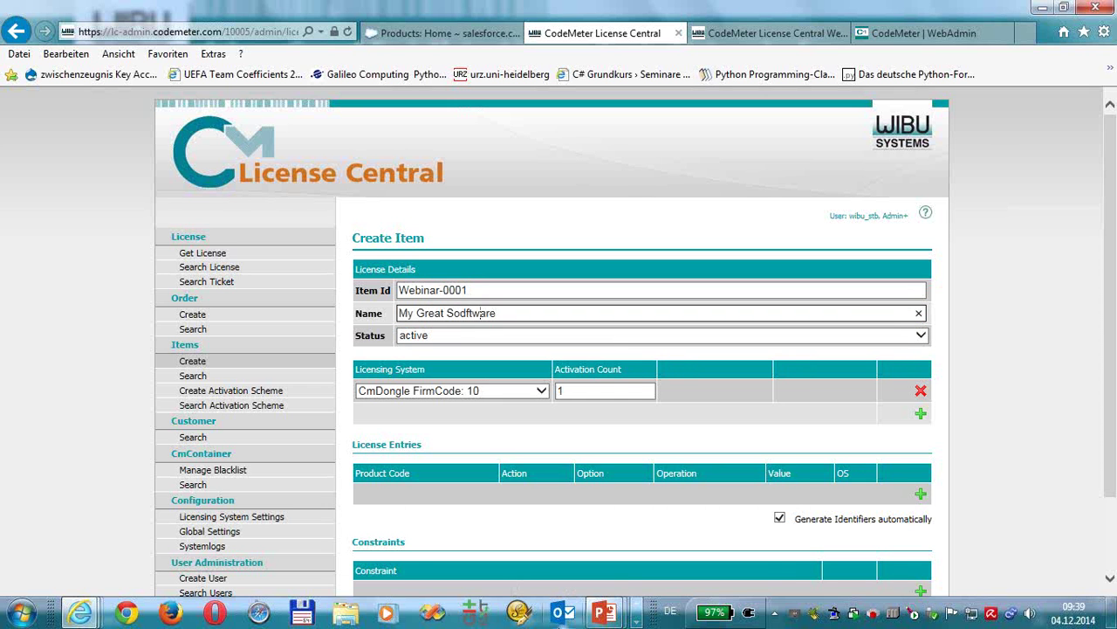
left_click(468, 312)
key("BackSpace")
- Add a second licensing system to the item, SmartBind FirmCode: 5010, with an activation count of 1
left_click(922, 415)
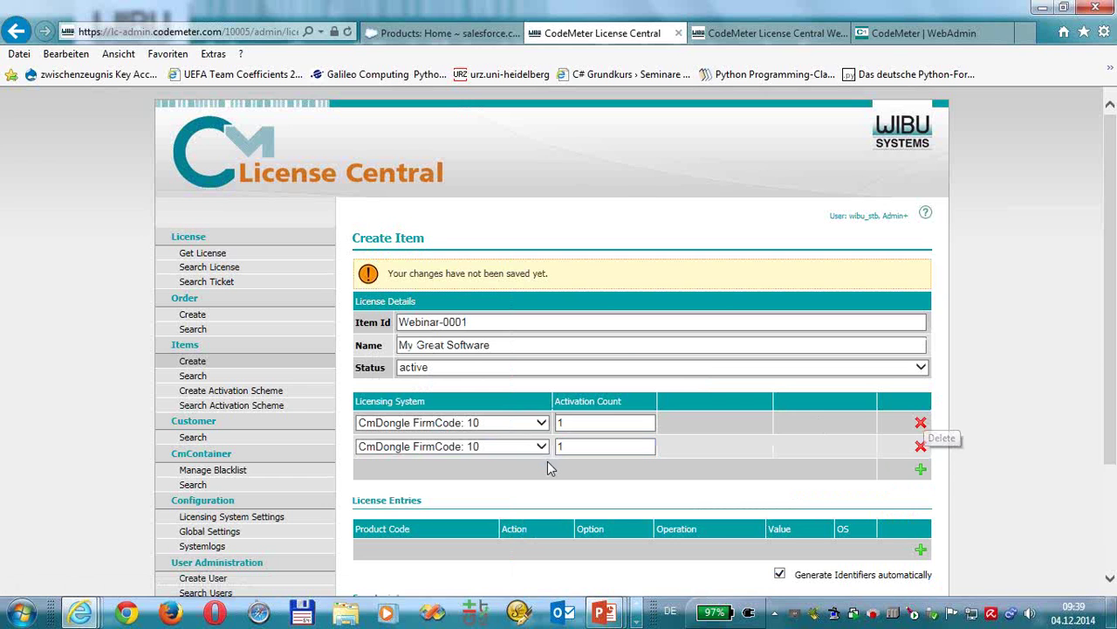
left_click(541, 447)
left_click(484, 459)
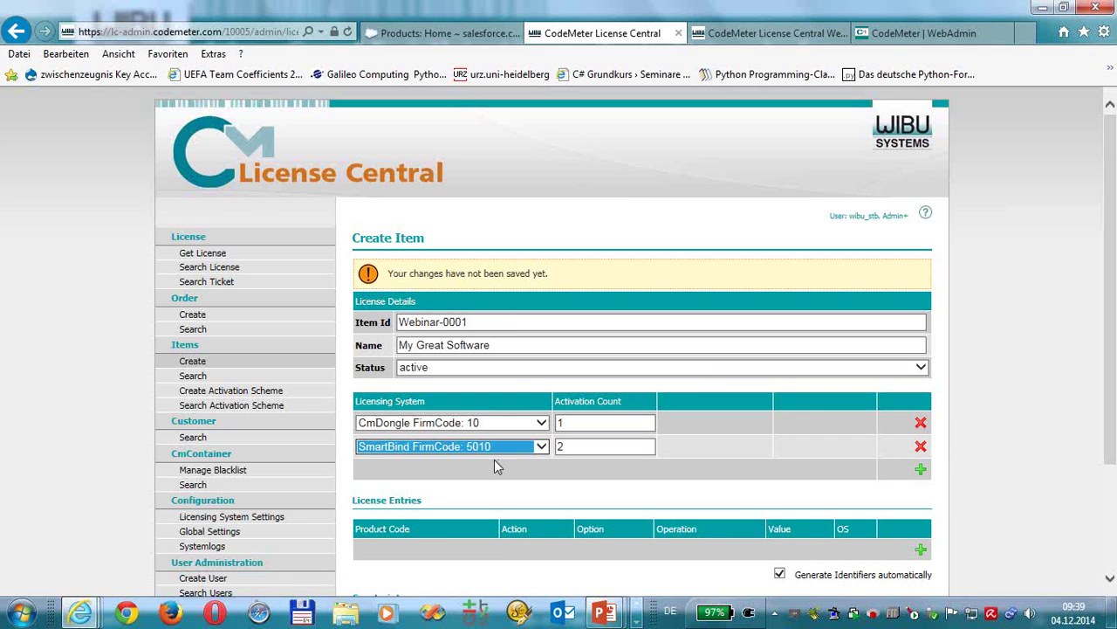
key("Tab")
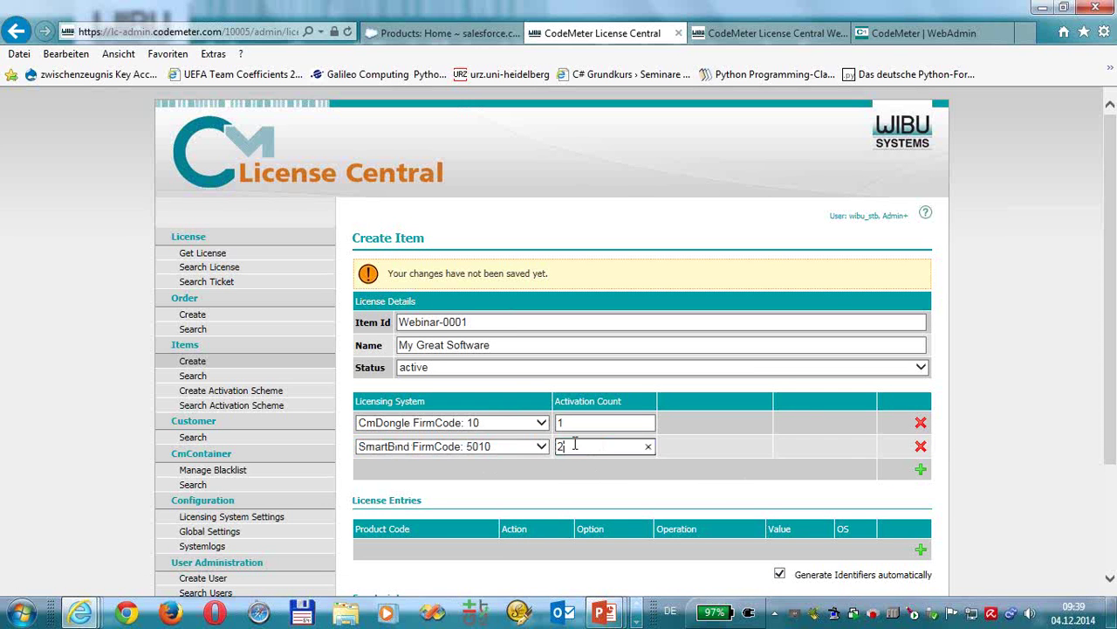
type("1")
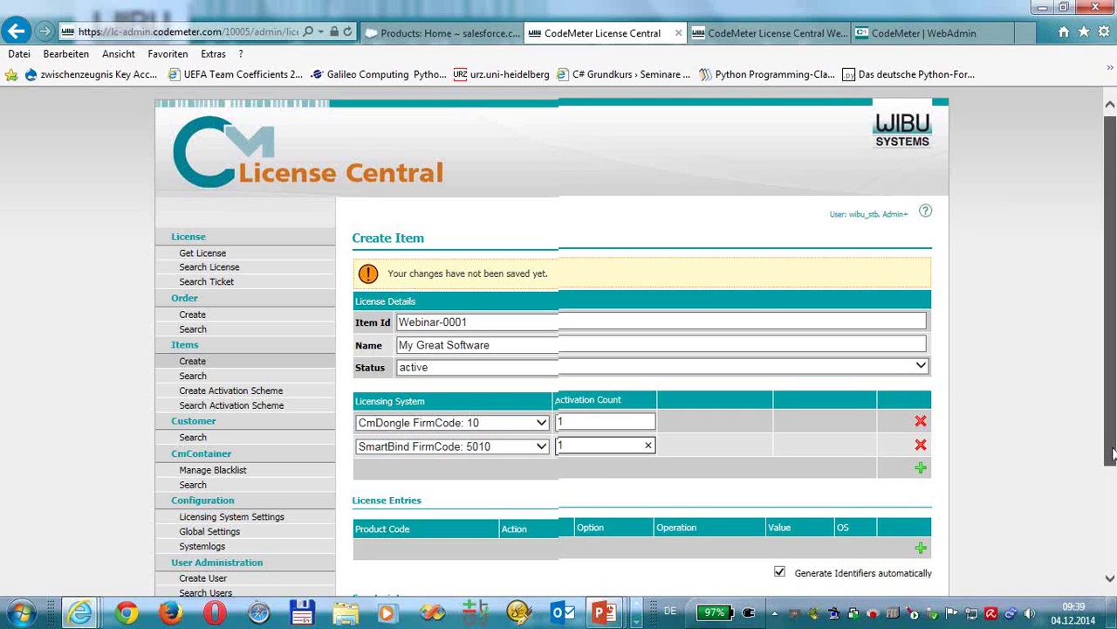
- Add a license entry to the item with product code 200000
scroll(939, 446, "down", 2)
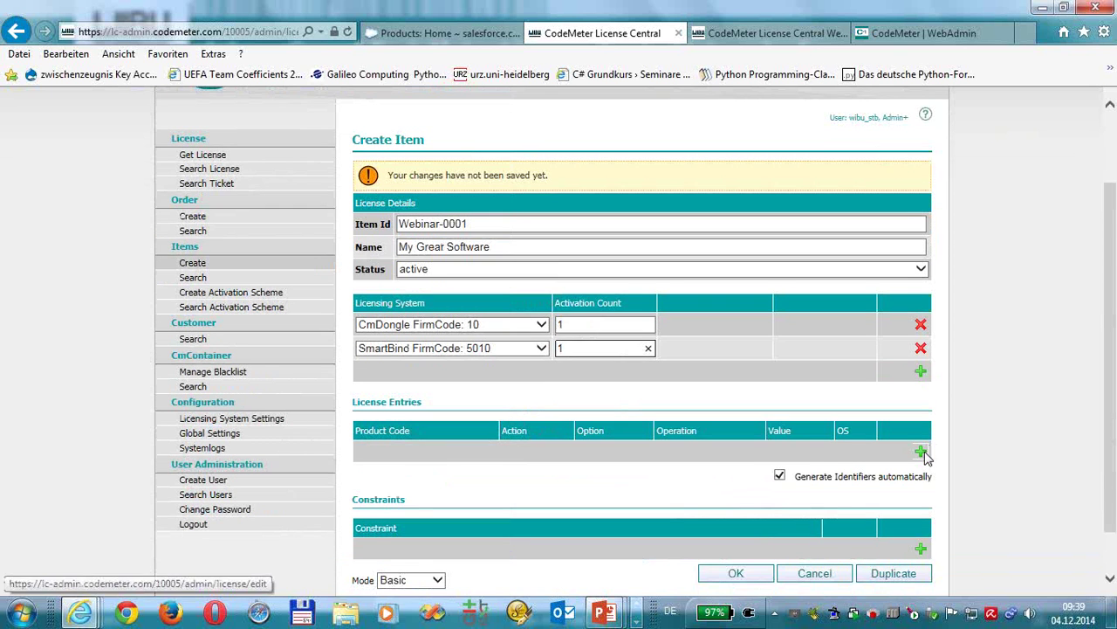
left_click(920, 451)
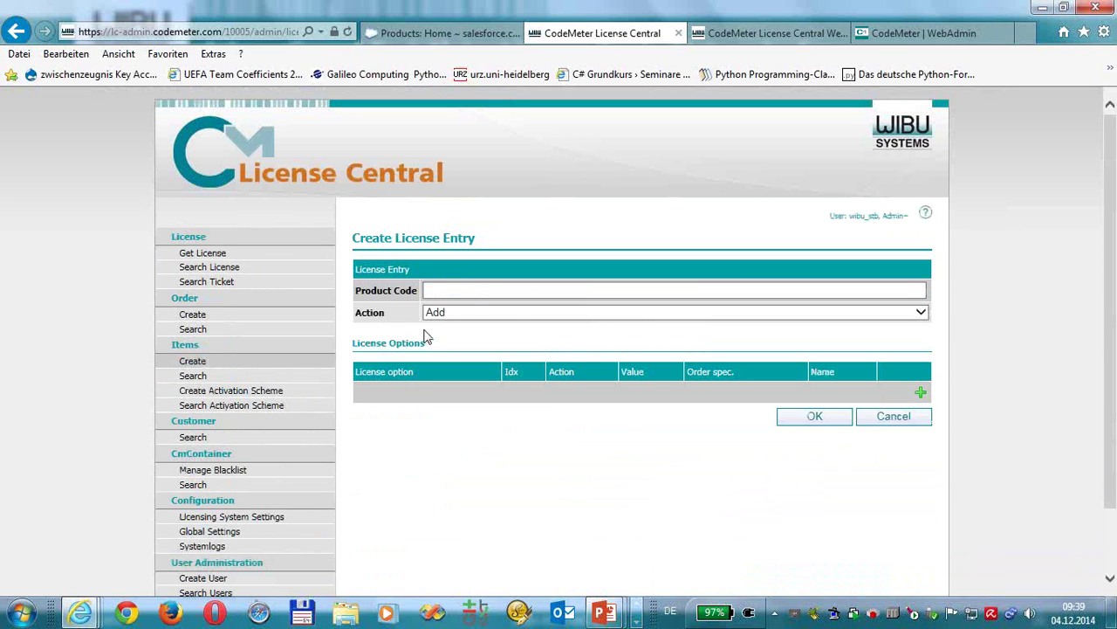
left_click(466, 291)
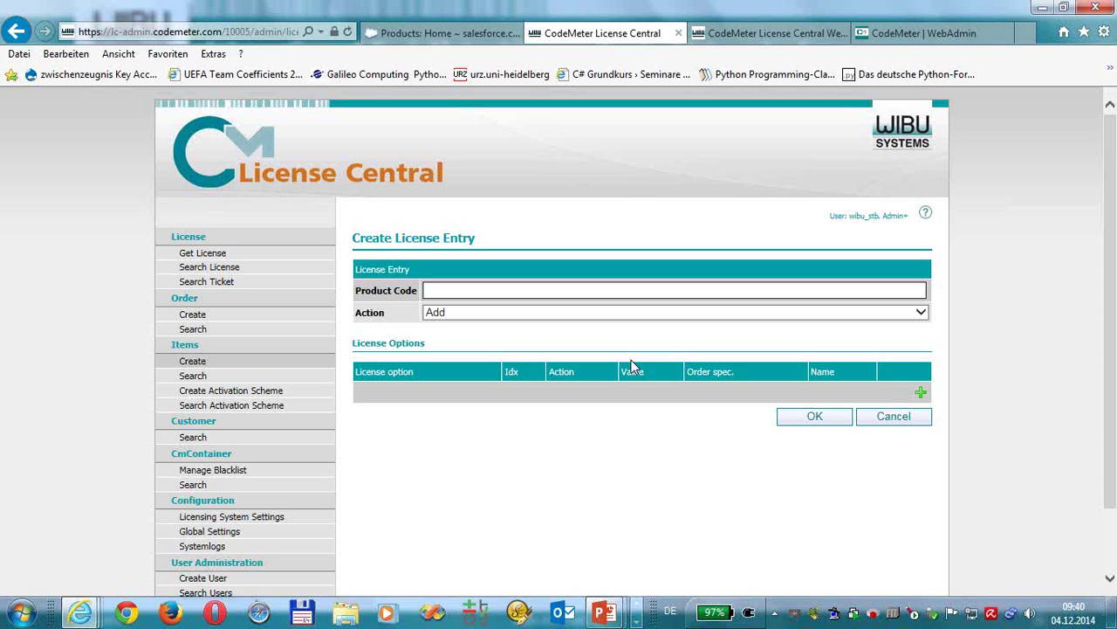
type("200000")
- Add a ProductText license option to the license entry with the value GREAT SOFTWARE
left_click(924, 394)
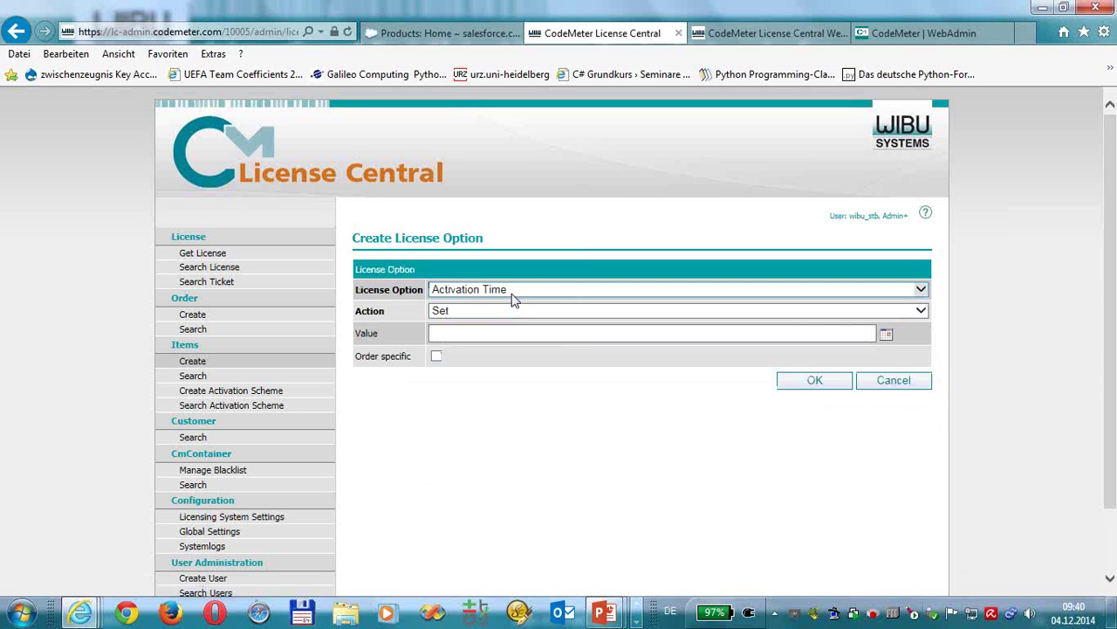
left_click(515, 295)
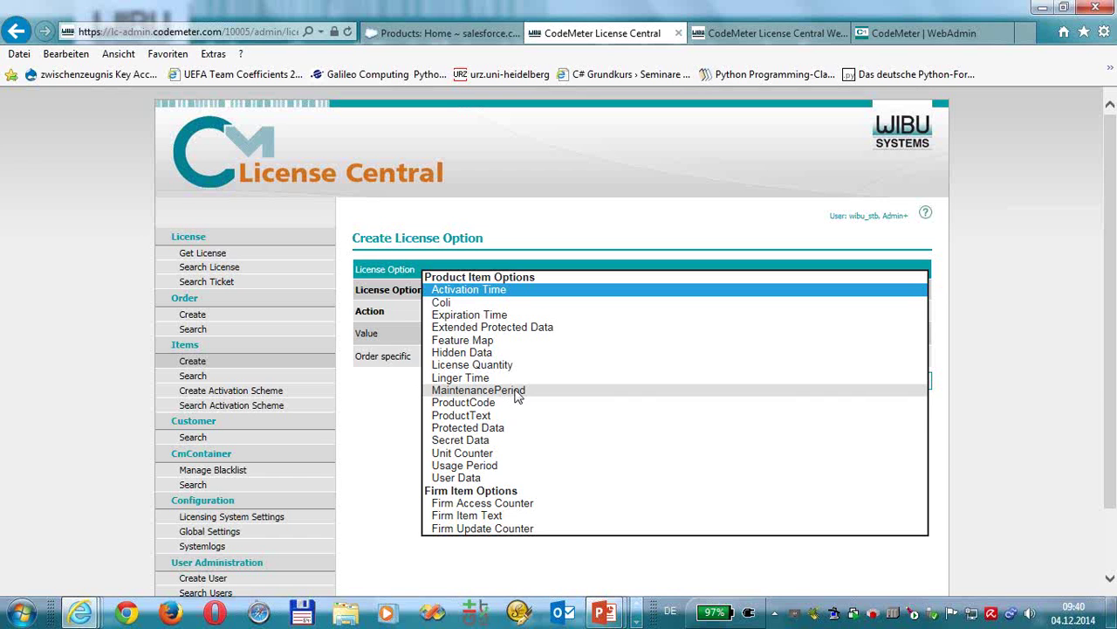
left_click(494, 415)
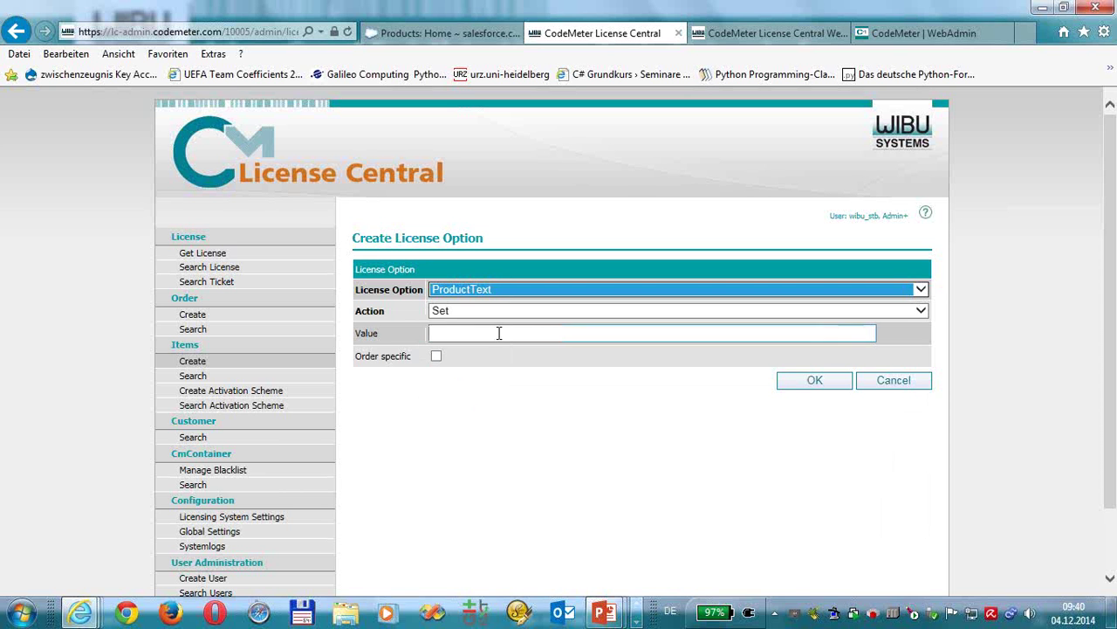
left_click(498, 333)
type("G")
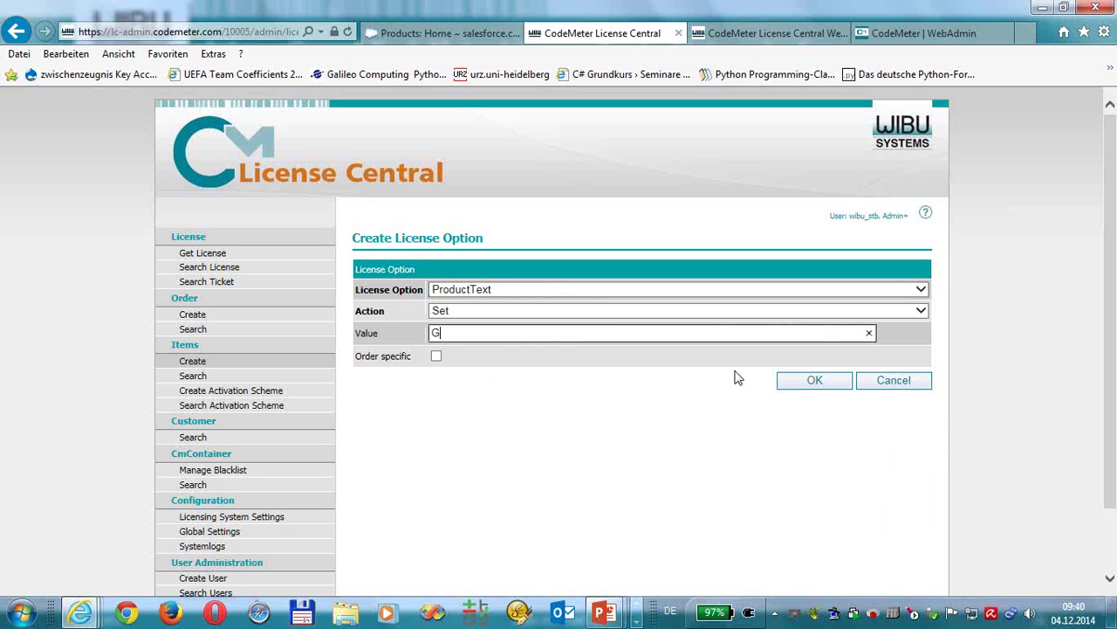
type("REAT SOFT")
key("BackSpace")
key("BackSpace")
key("BackSpace")
type("CFTWARE")
left_click(826, 385)
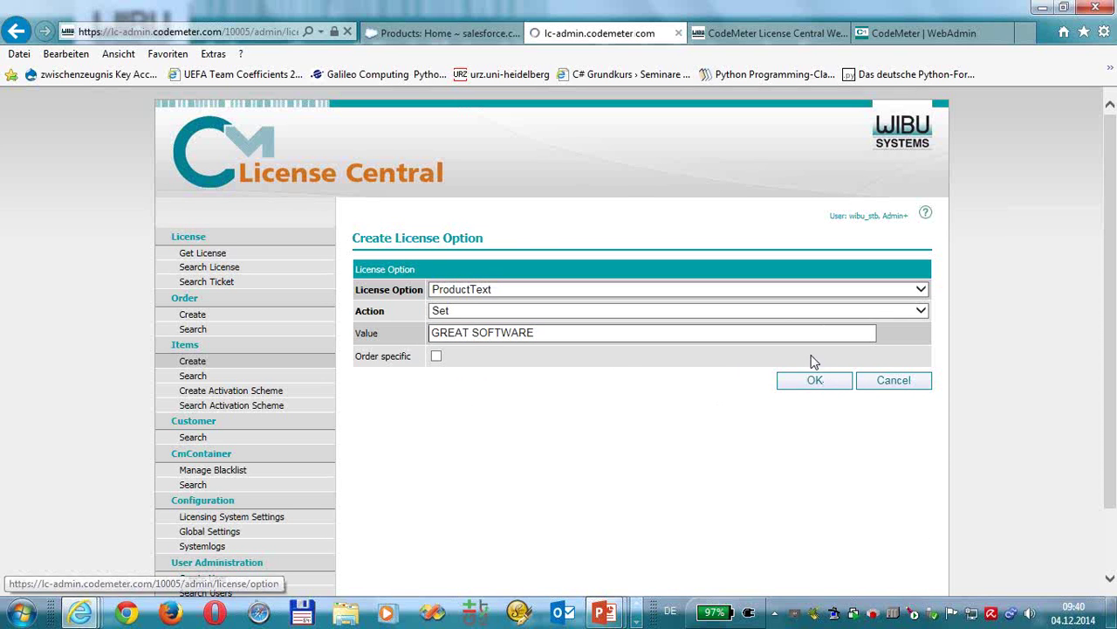
- Add a Firm Item Text license option to the license entry with the value SAMPLE COMPANY
left_click(918, 418)
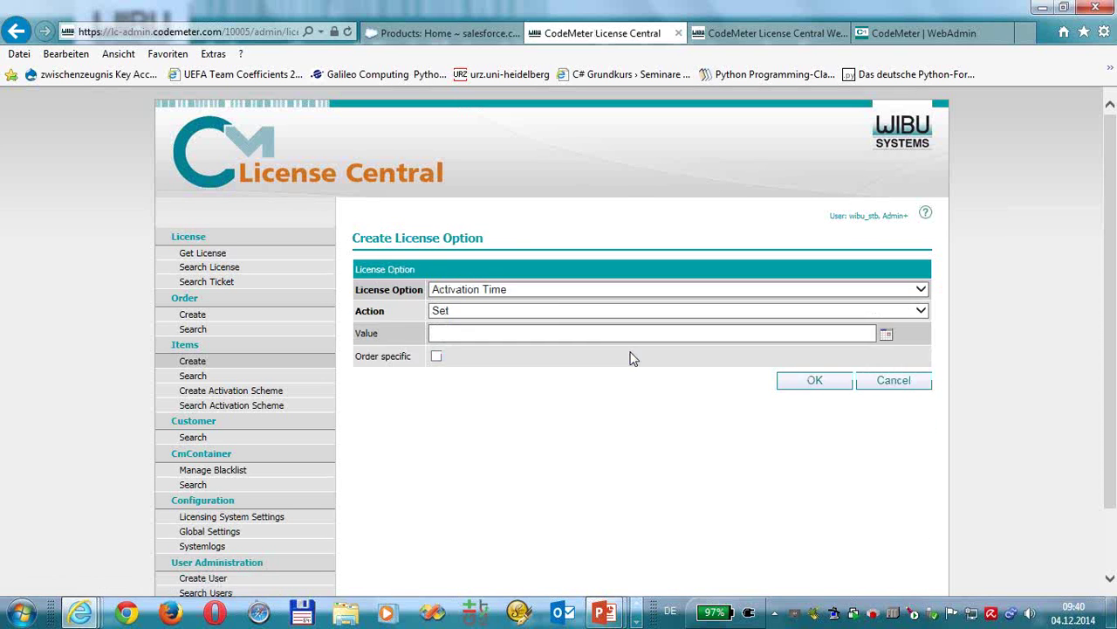
left_click(548, 293)
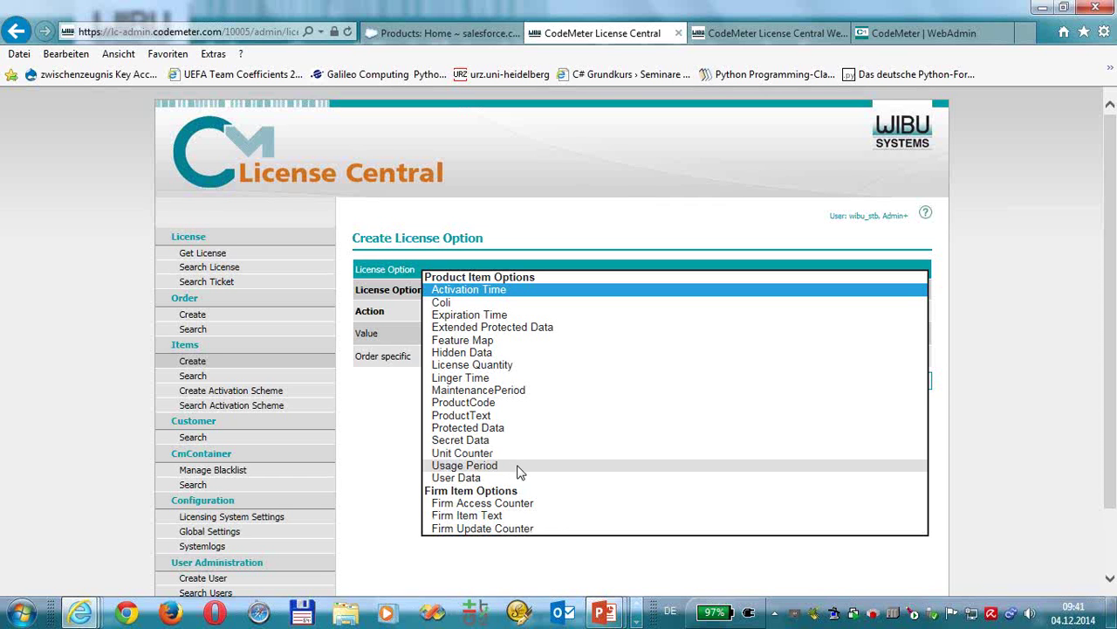
left_click(478, 516)
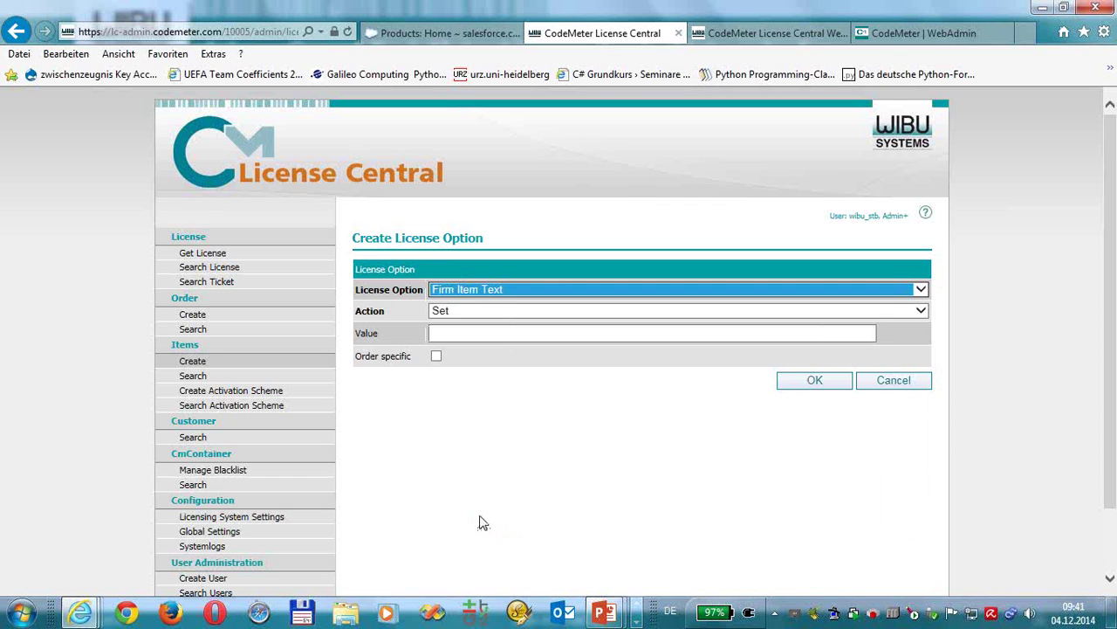
left_click(462, 334)
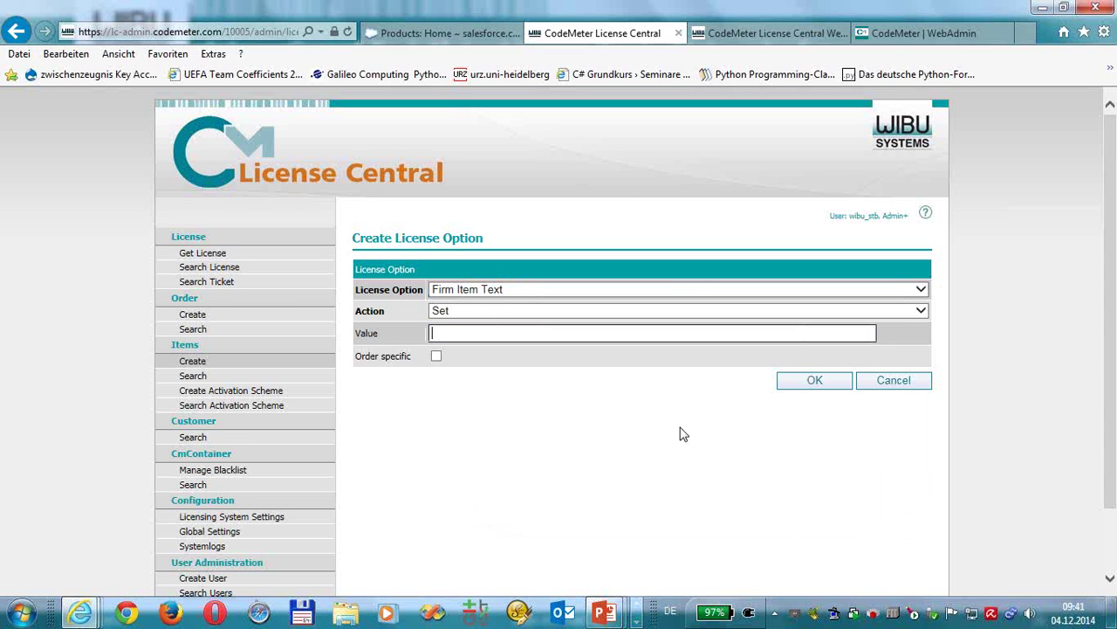
type("AMPLE COMPANY")
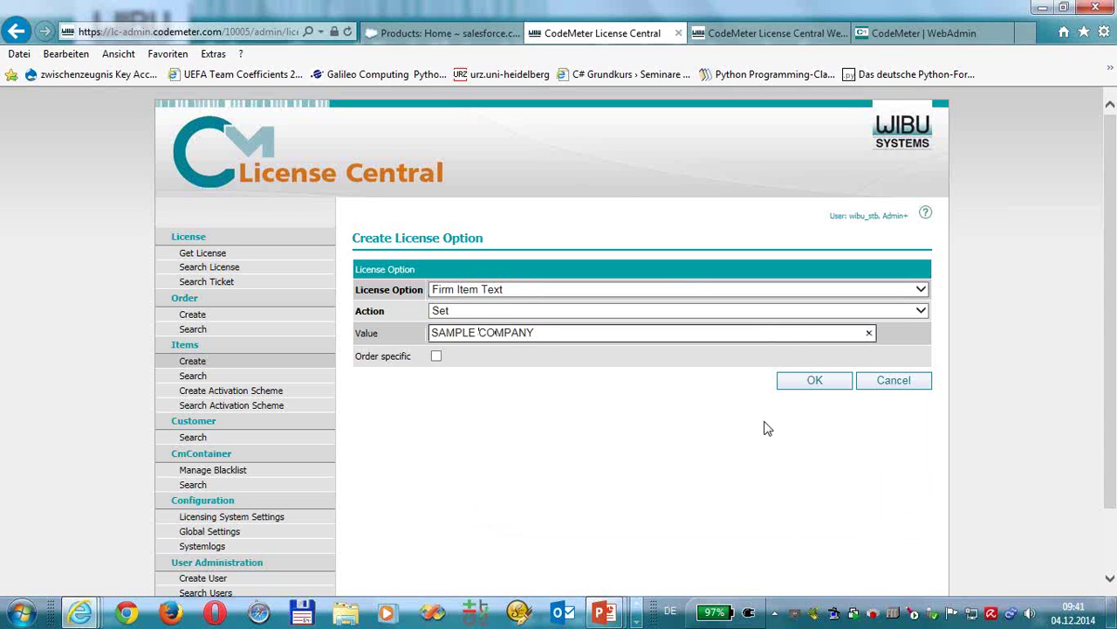
left_click(812, 382)
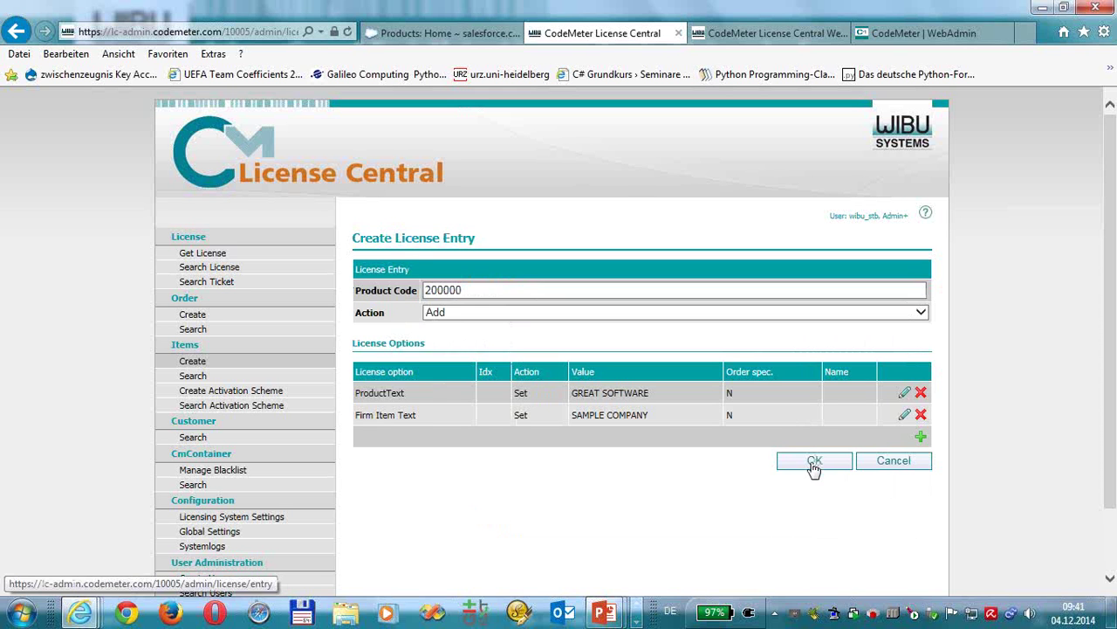
- Confirm the license entry with product code 200000 and save the Webinar-0001 item
left_click(811, 463)
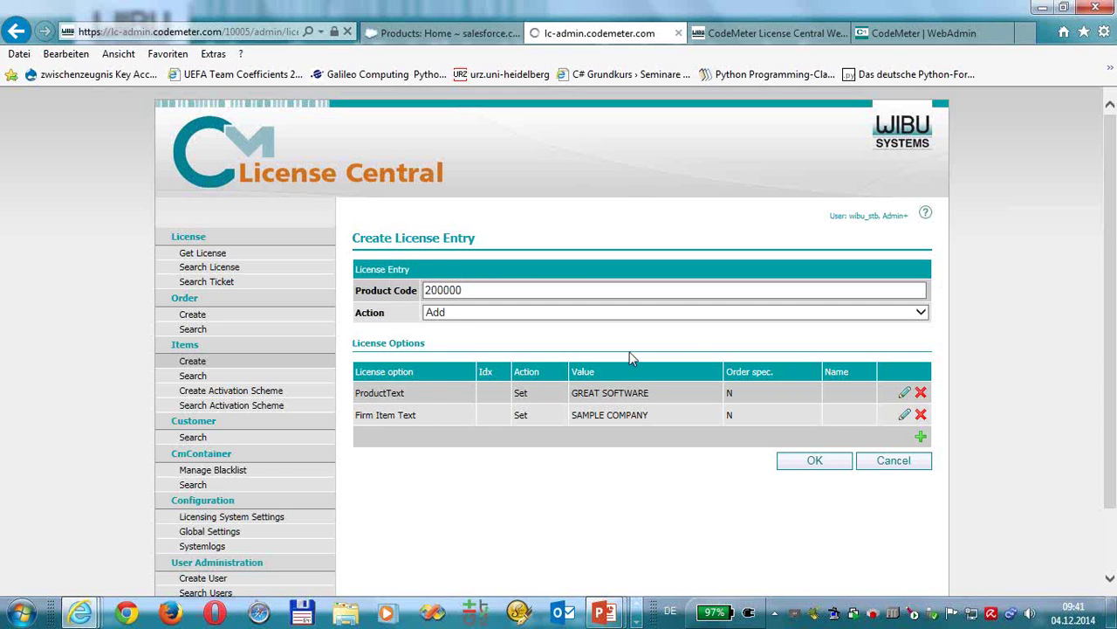
scroll(665, 389, "down", 3)
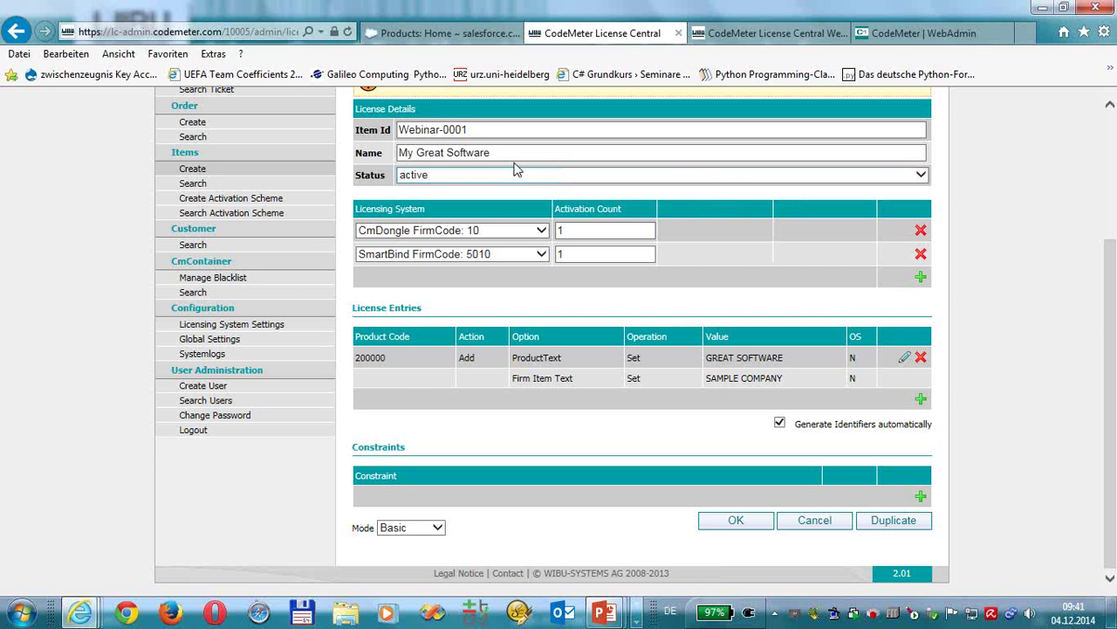
left_click_drag(487, 129, 413, 129)
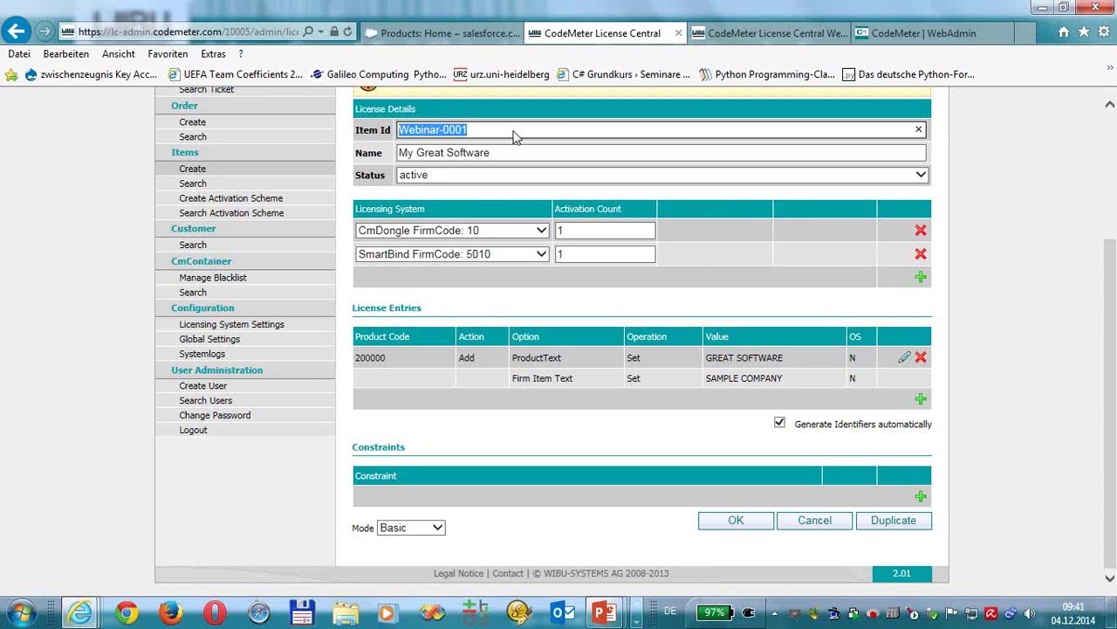
left_click(738, 522)
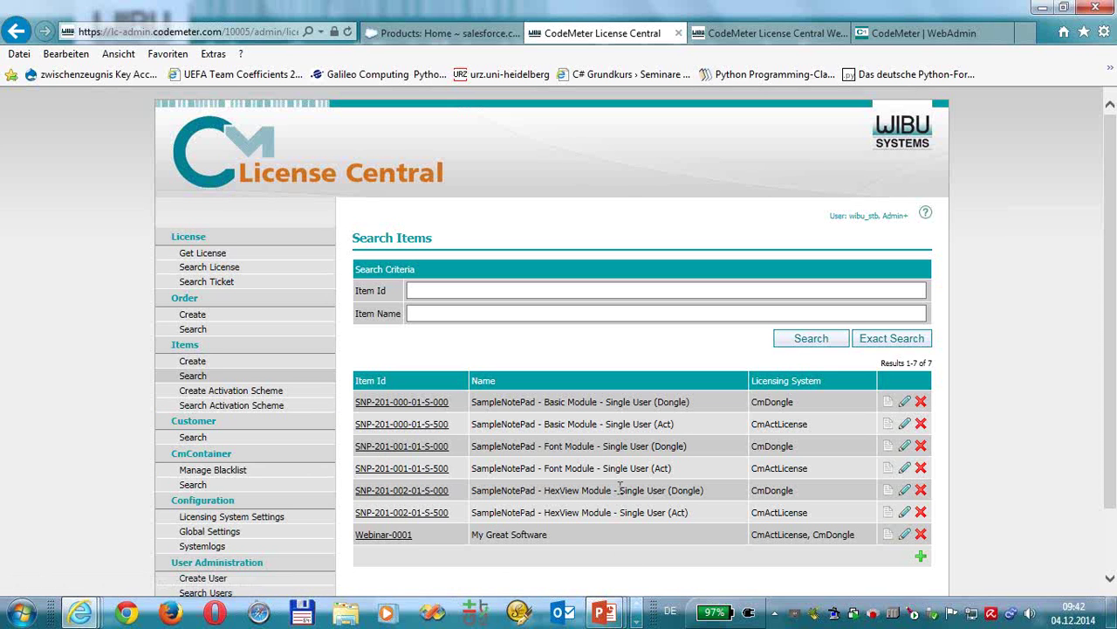
- Switch to Salesforce, start a new asset for the Sample Company account and choose Webinar Basic License as its product
left_click(419, 35)
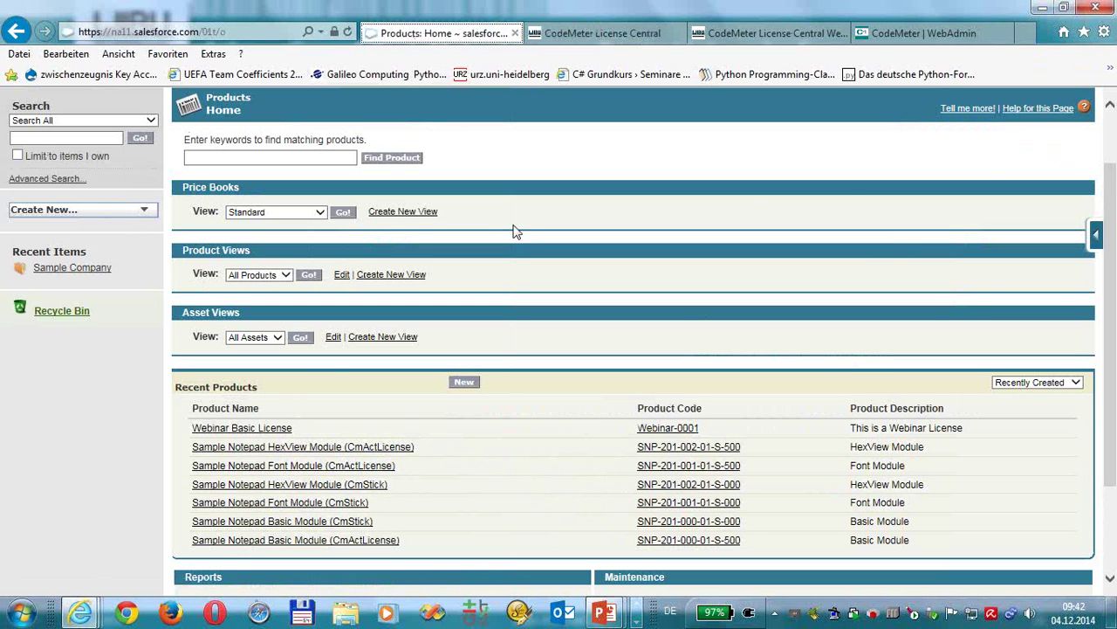
left_click(103, 269)
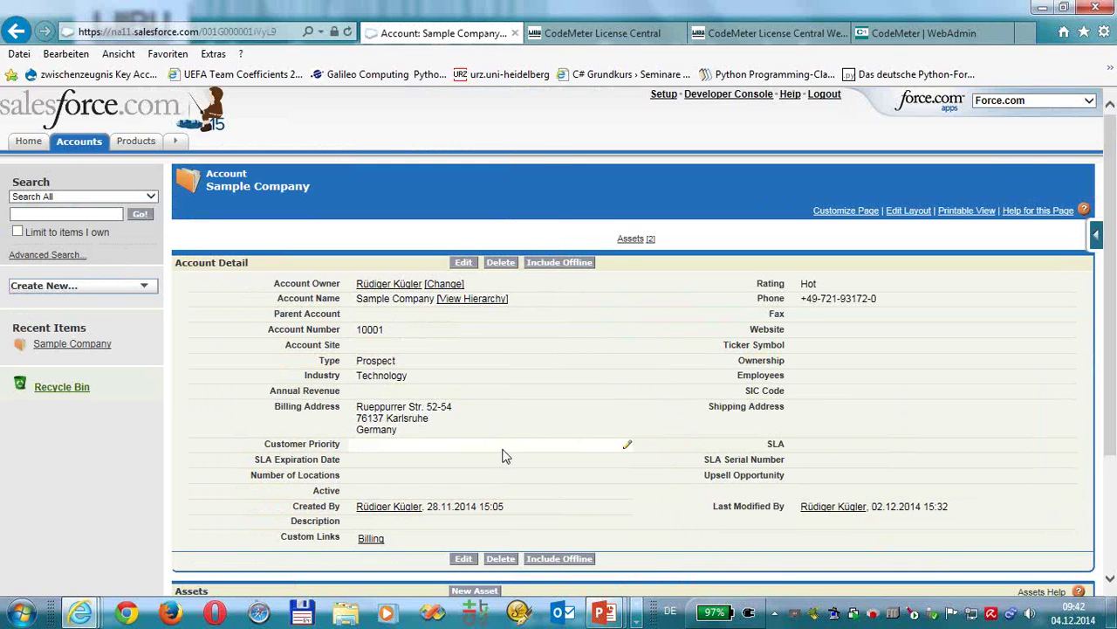
scroll(501, 450, "down", 3)
scroll(500, 447, "up", 2)
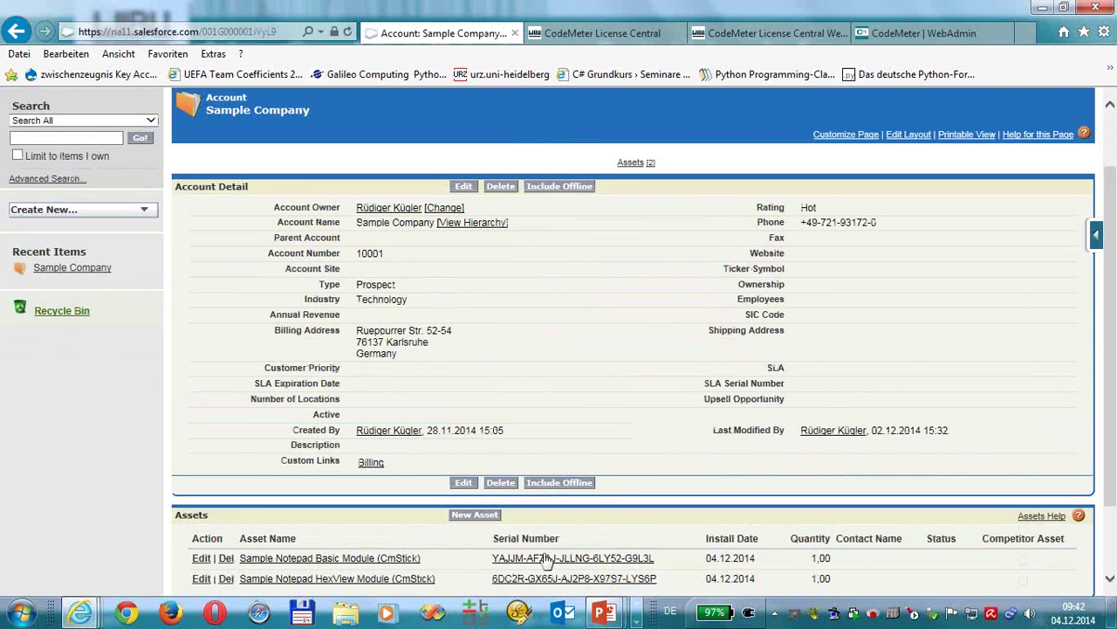
left_click(479, 517)
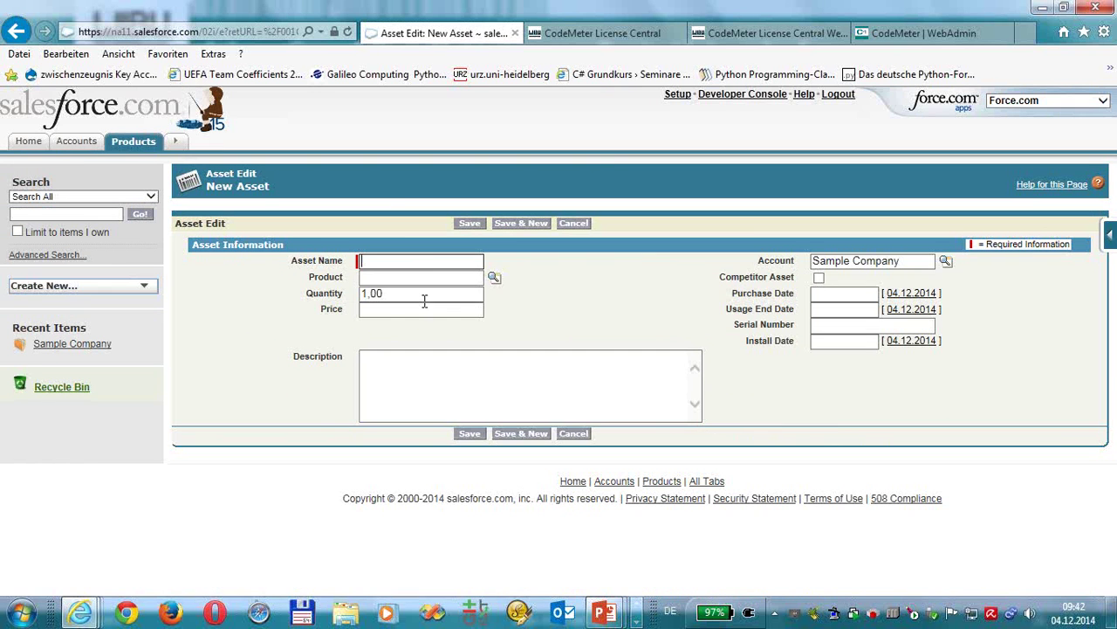
left_click(495, 279)
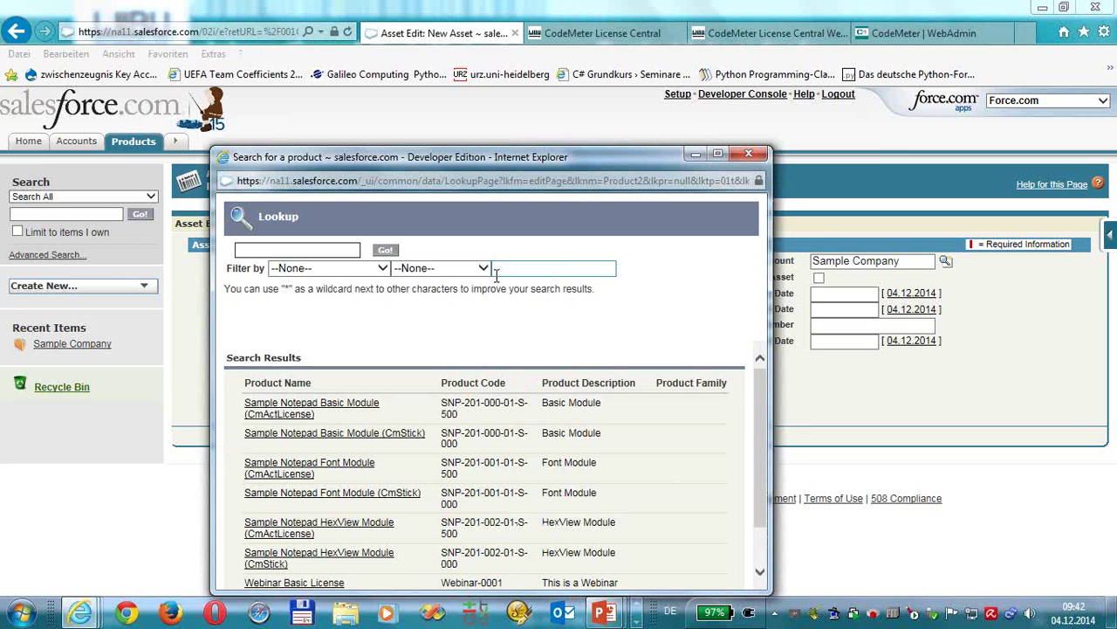
scroll(761, 433, "down", 2)
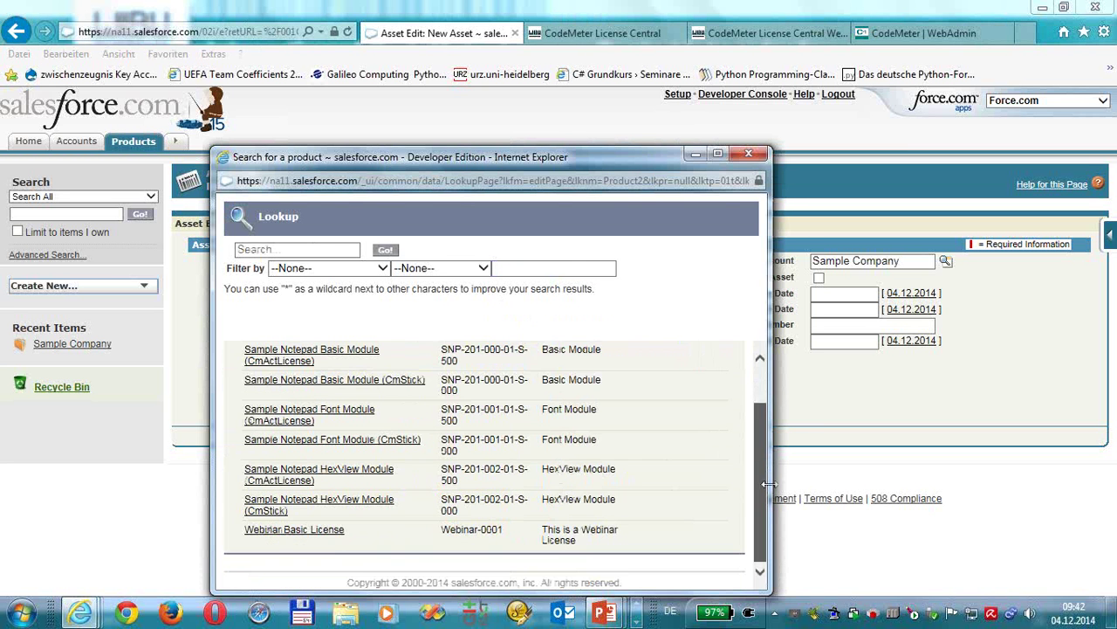
left_click(327, 538)
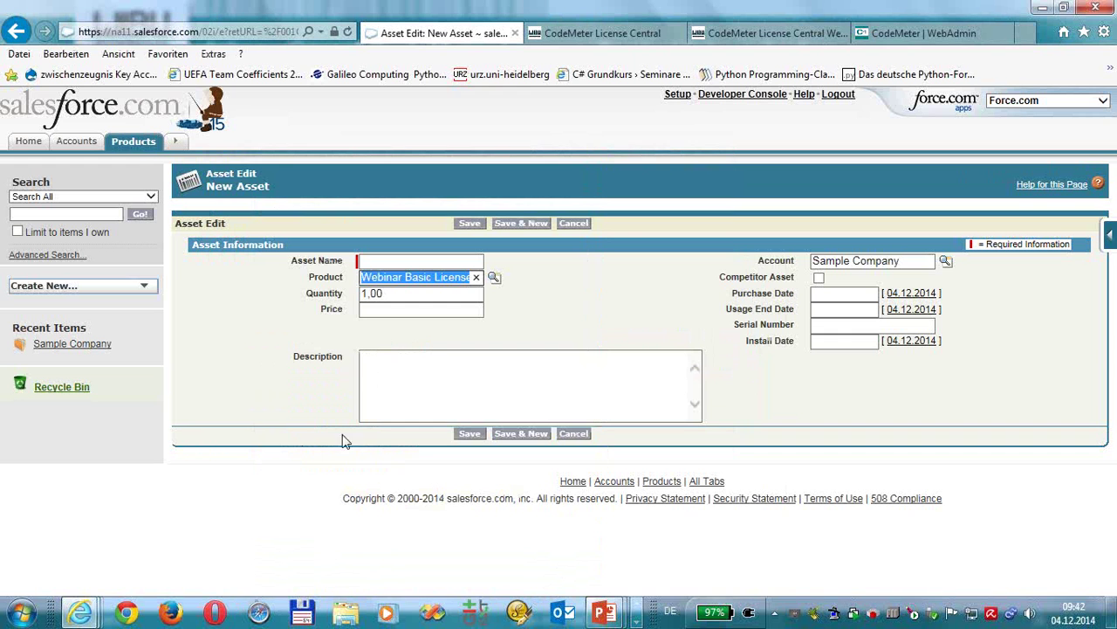
- Set the asset's price to 0 and its description to Webinar, and save the asset
left_click(398, 310)
type("0")
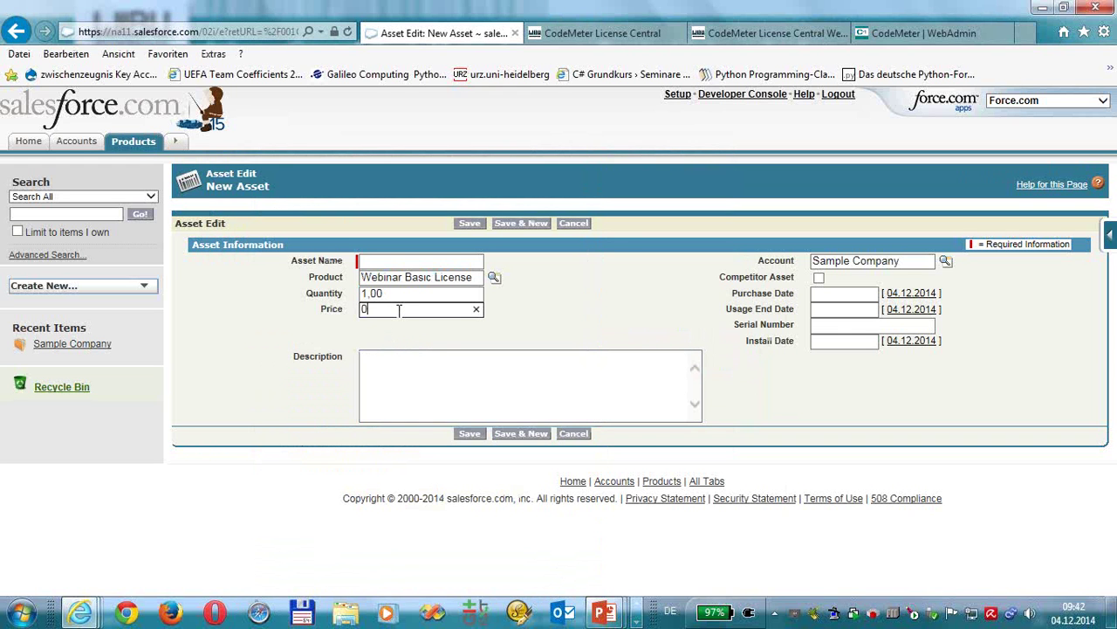
left_click(394, 356)
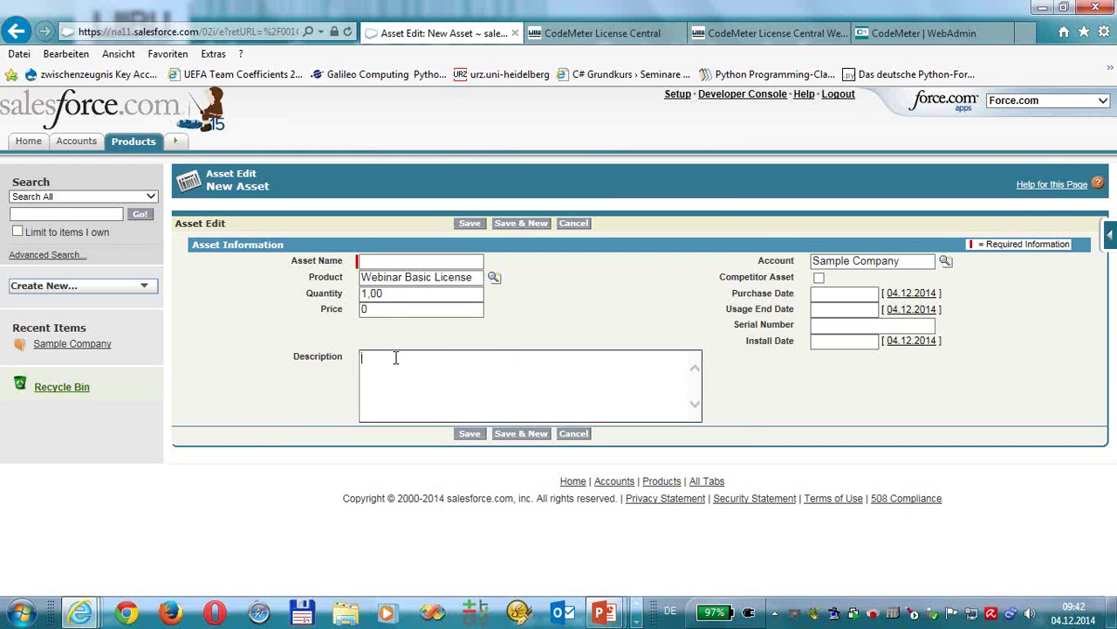
type("Webinar")
left_click(469, 433)
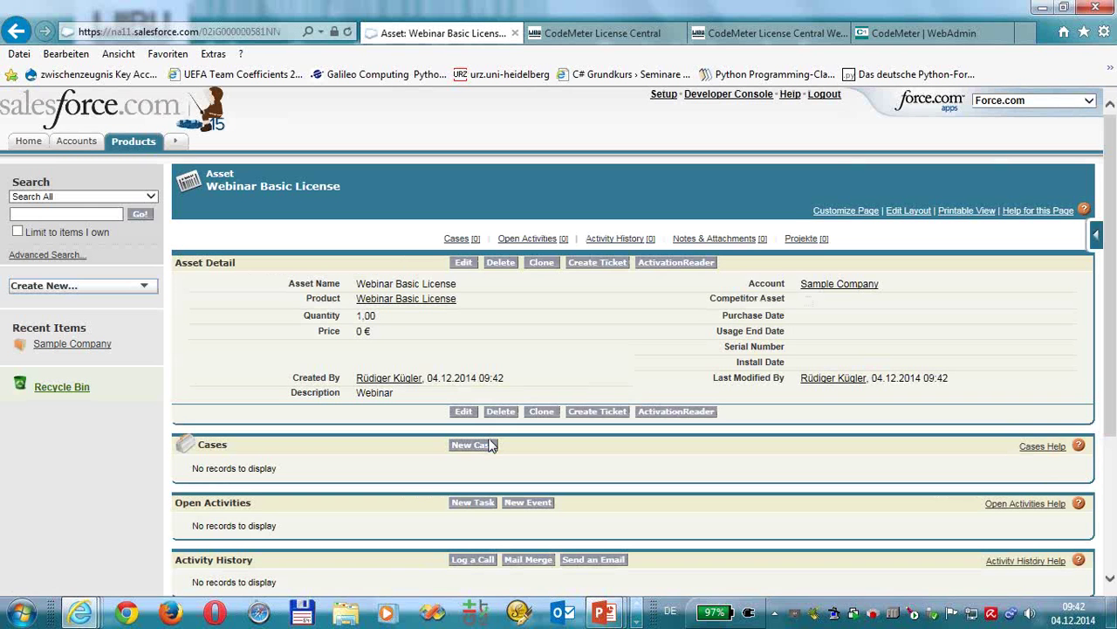
- Create a license ticket for the Webinar Basic License asset and save it to the asset
left_click(601, 415)
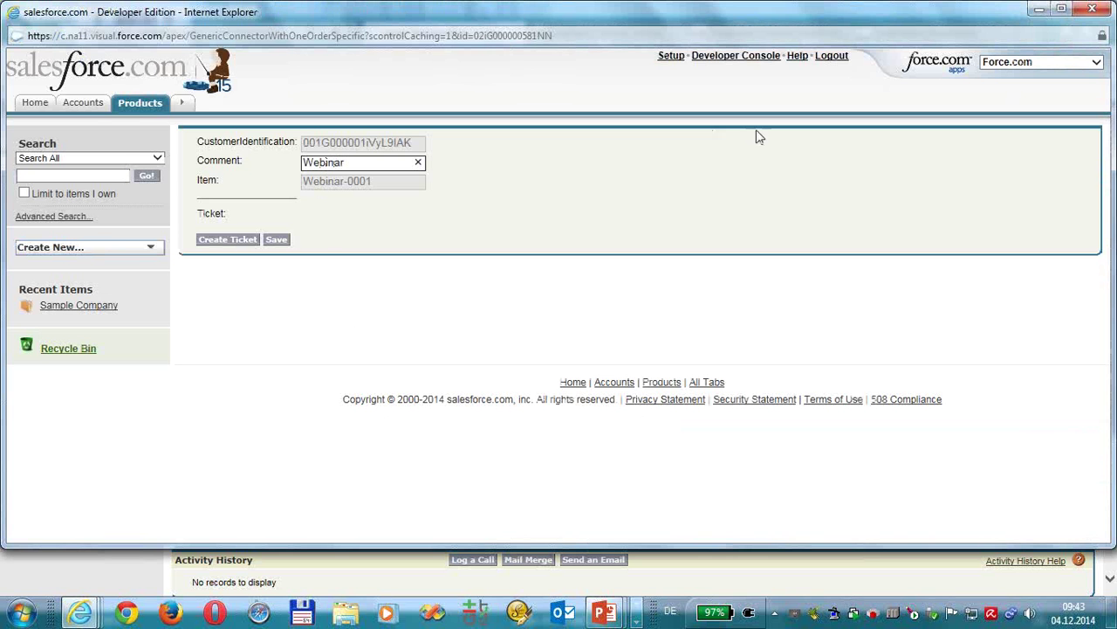
left_click(274, 237)
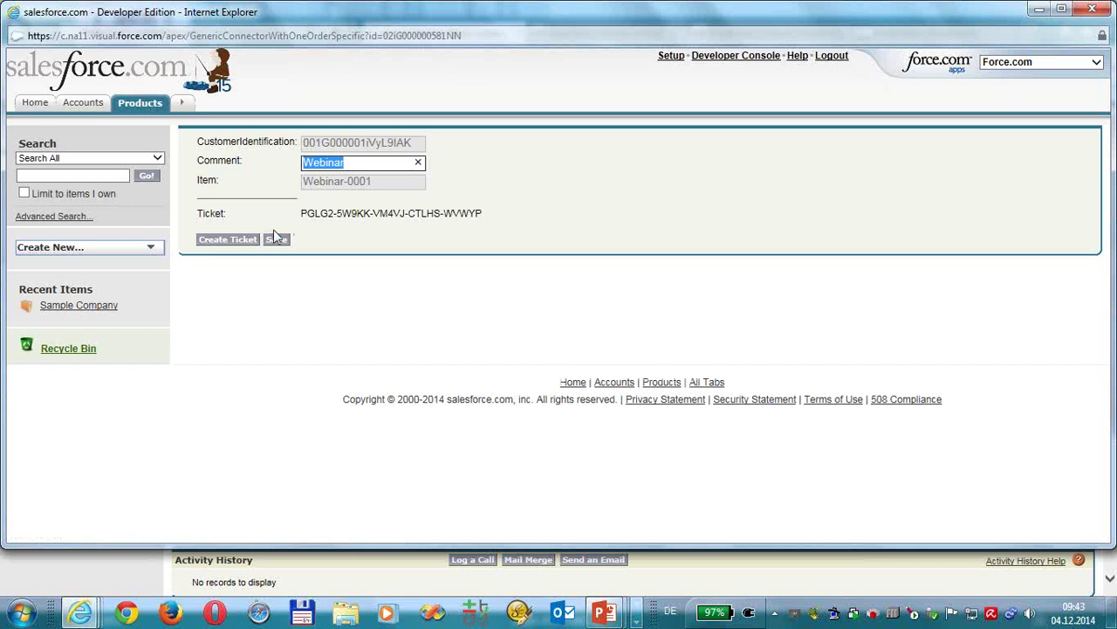
left_click(276, 239)
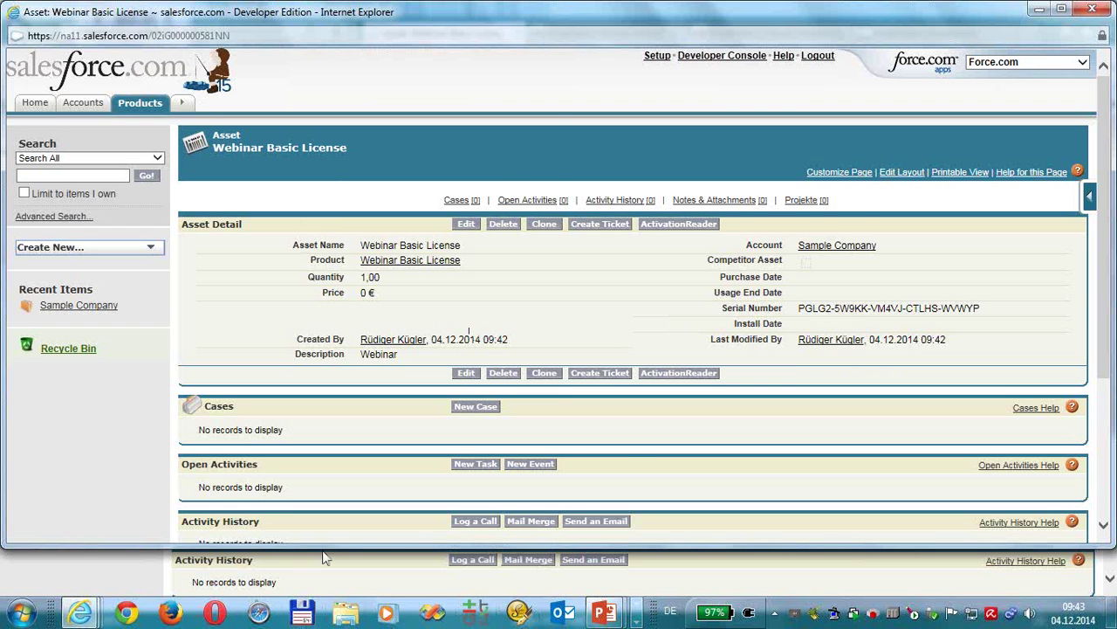
- Go to the Sample Company account and copy the ticket listed as the Webinar Basic License asset's serial number
scroll(550, 244, "down", 3)
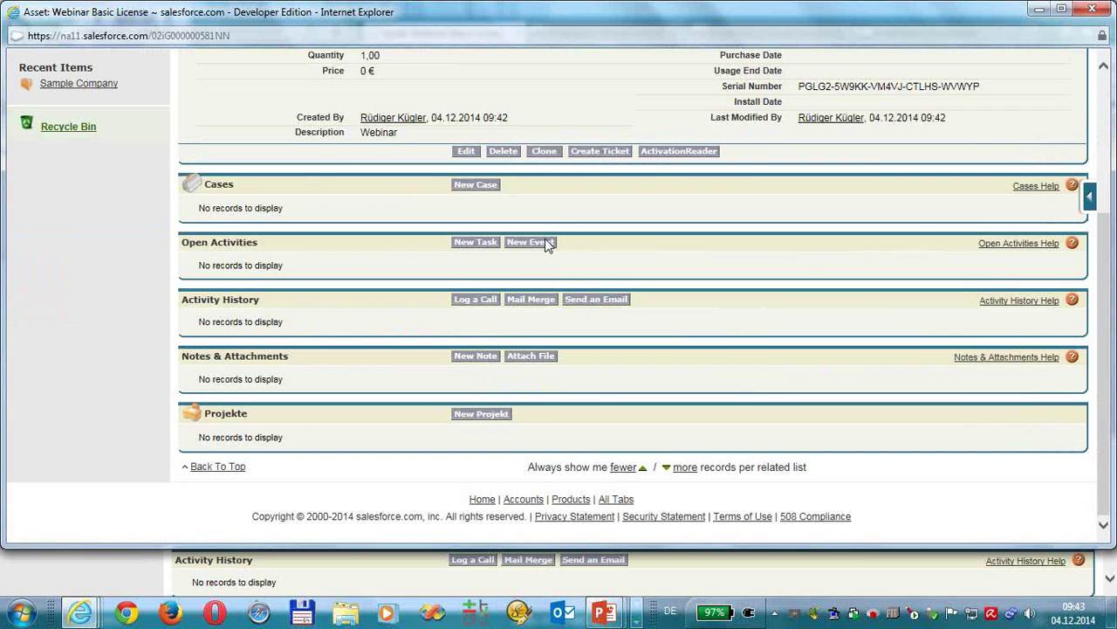
scroll(785, 246, "up", 3)
left_click(845, 249)
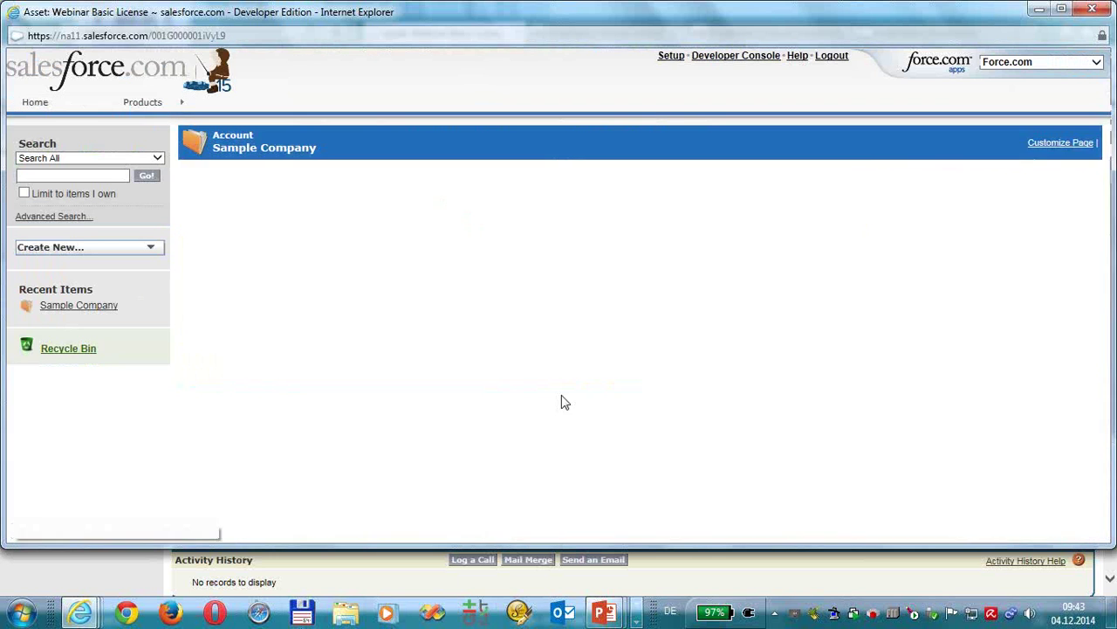
scroll(672, 437, "down", 5)
left_click_drag(670, 435, 489, 434)
key("ctrl+c")
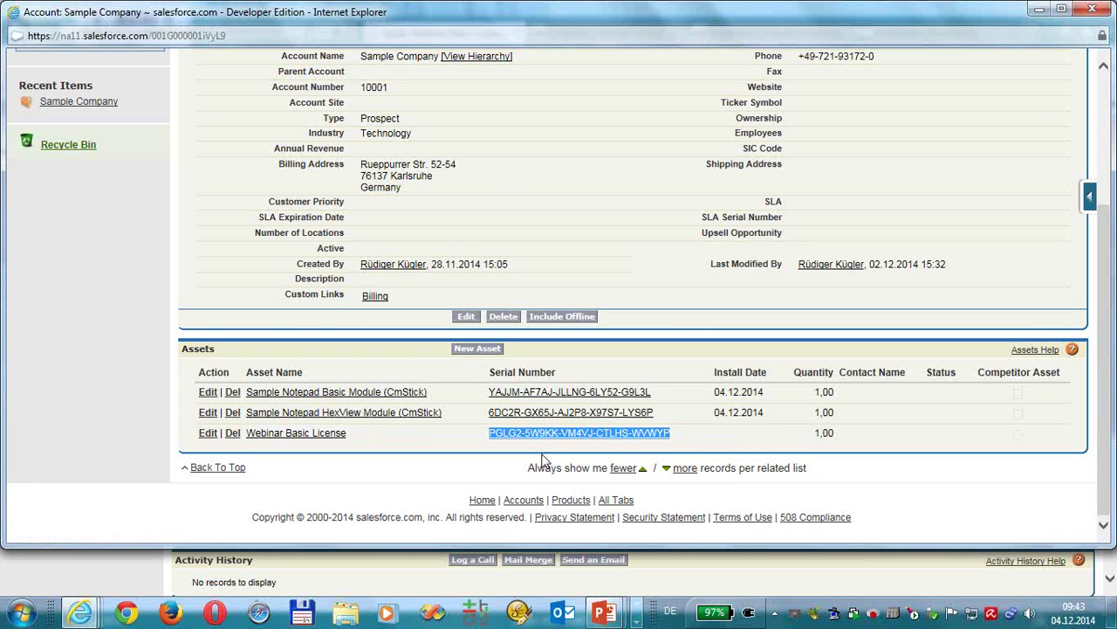
- Switch to the CodeMeter License Central WebDepot, paste the copied ticket into the Ticket field and search for its licenses
key("alt+Tab")
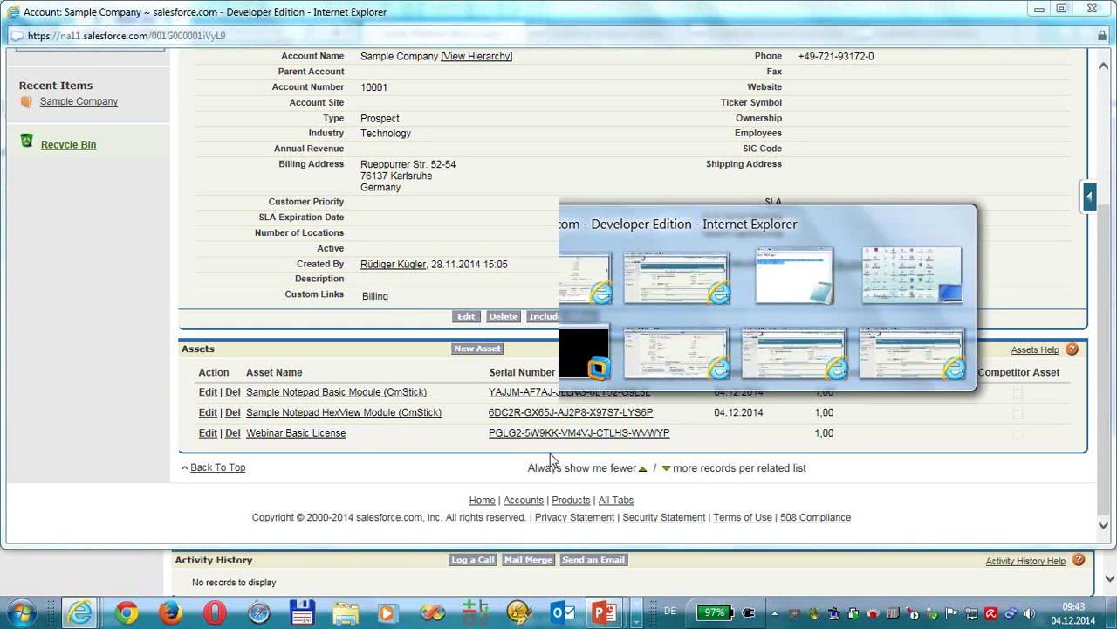
left_click(567, 288)
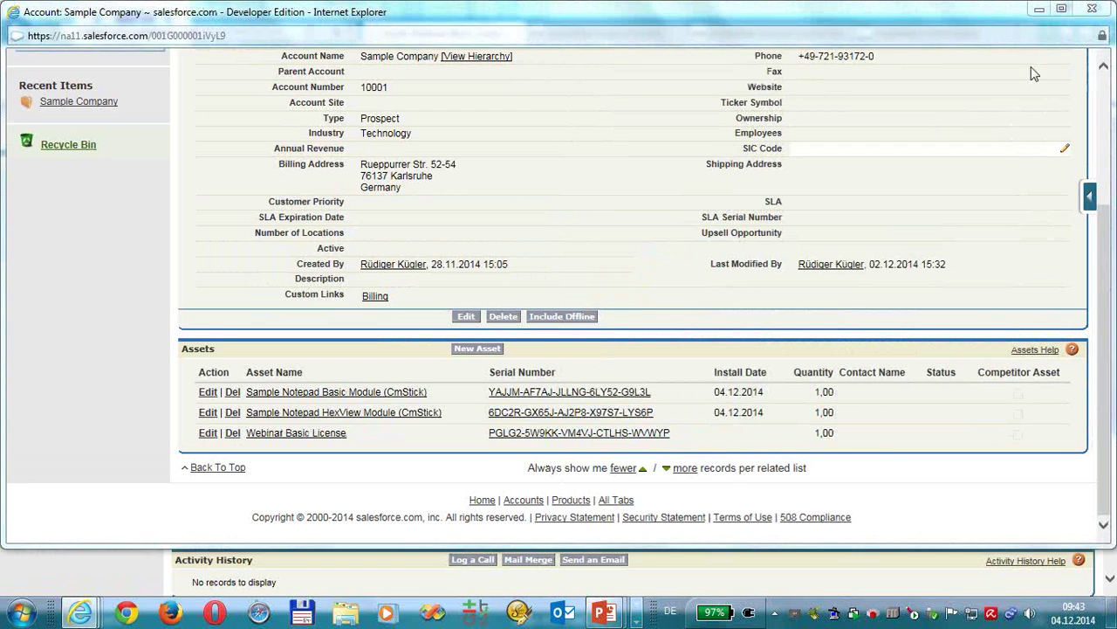
left_click(1039, 10)
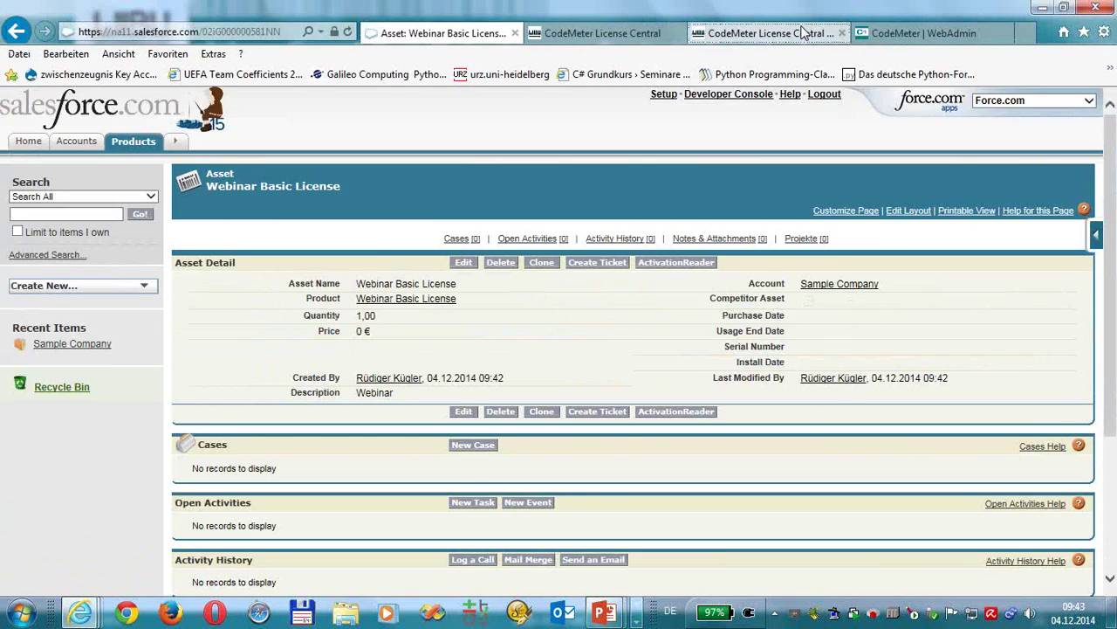
left_click(764, 33)
left_click(190, 183)
left_click(316, 352)
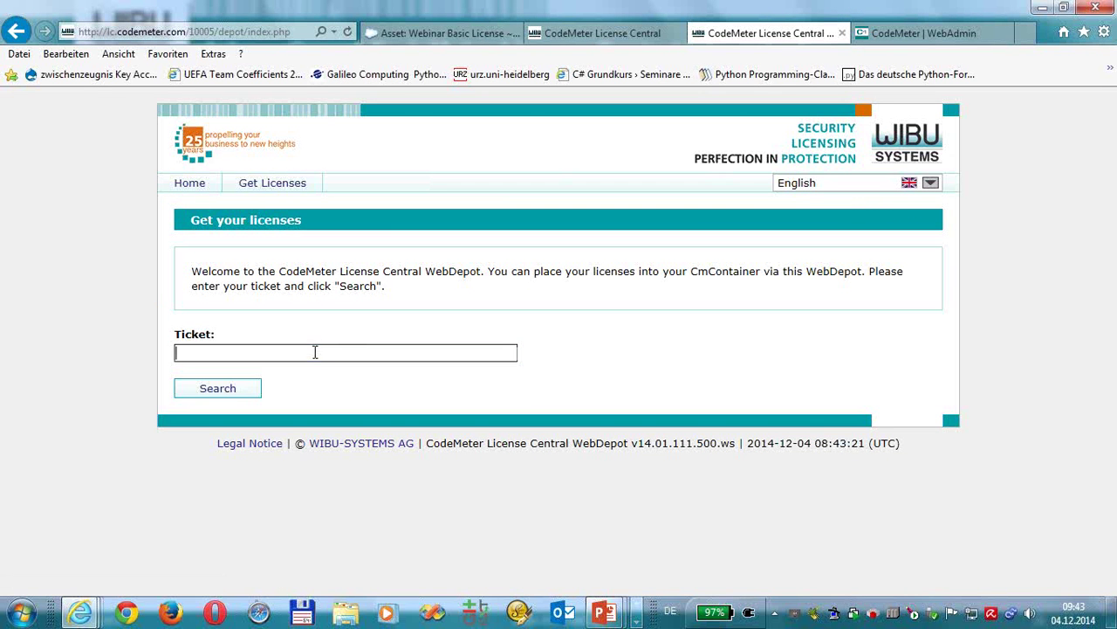
key("ctrl+v")
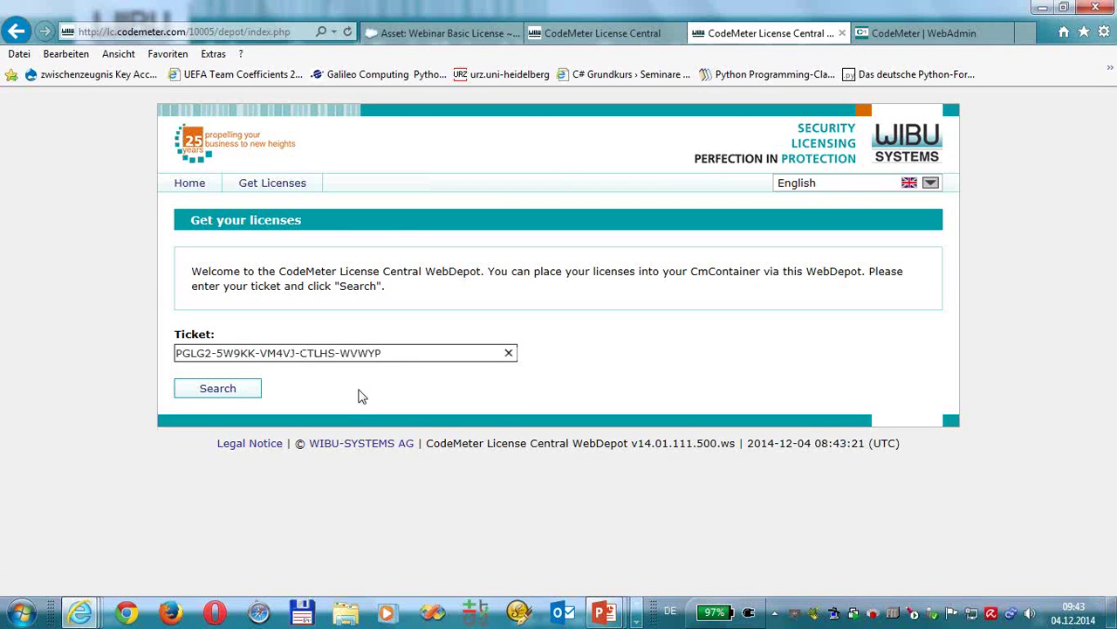
key("Return")
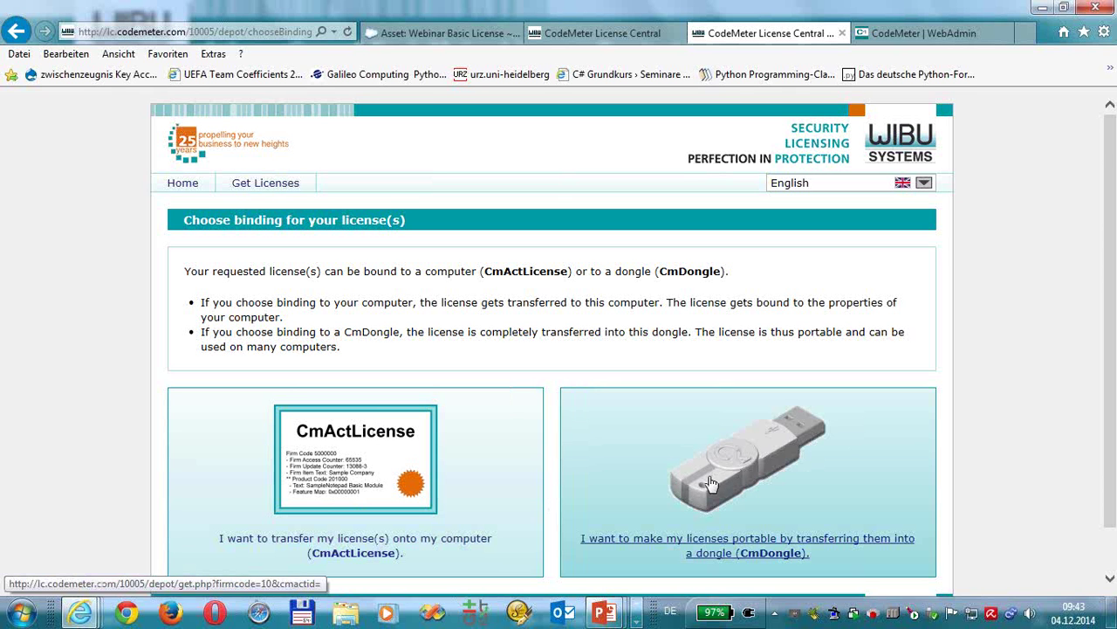
- Choose the CmActLicense computer binding and activate the My Great Software license with the CmContainer obtained automatically
scroll(718, 478, "down", 1)
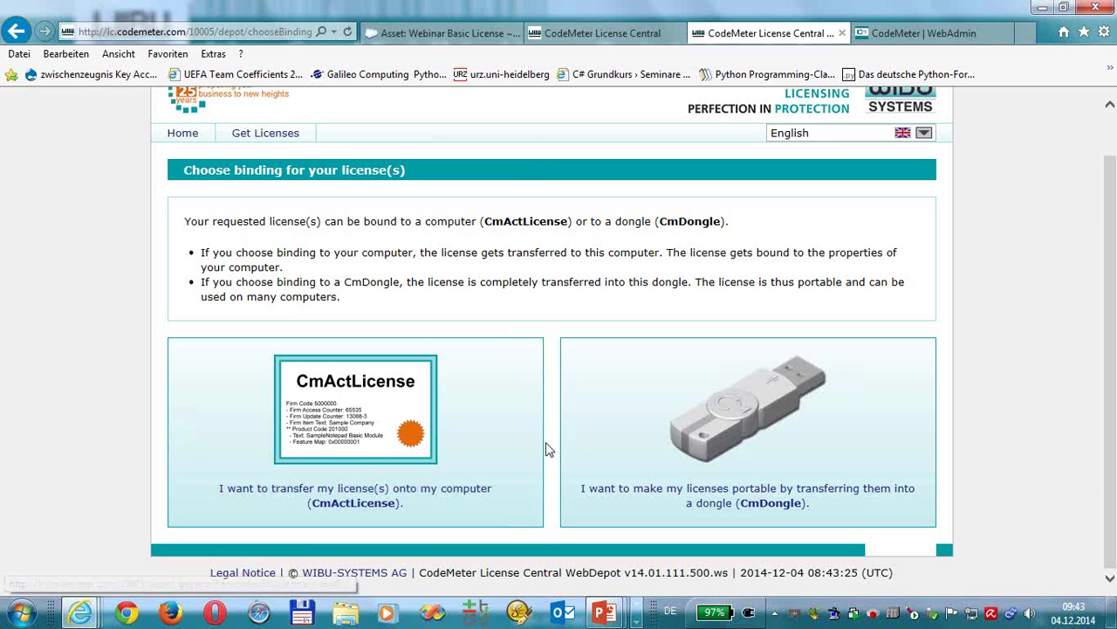
left_click(363, 417)
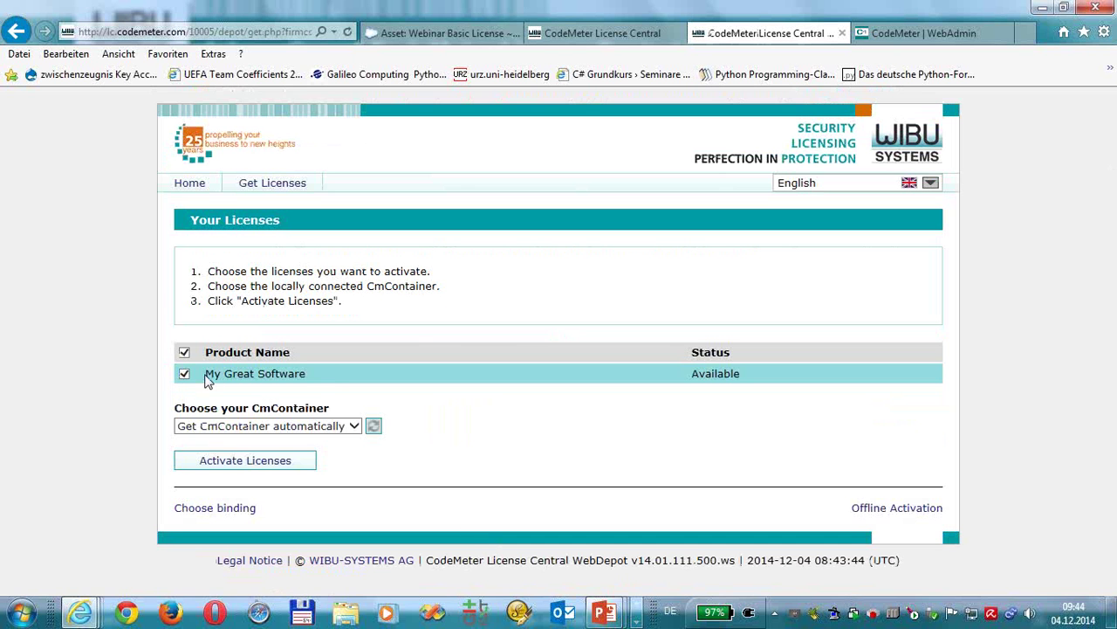
left_click_drag(203, 373, 330, 376)
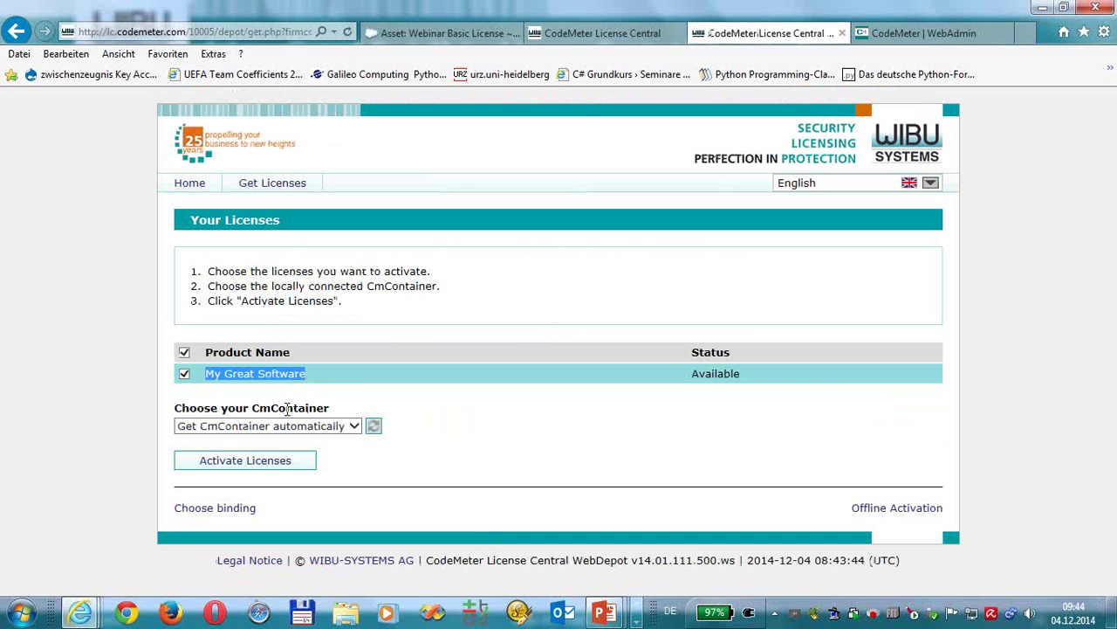
left_click(273, 467)
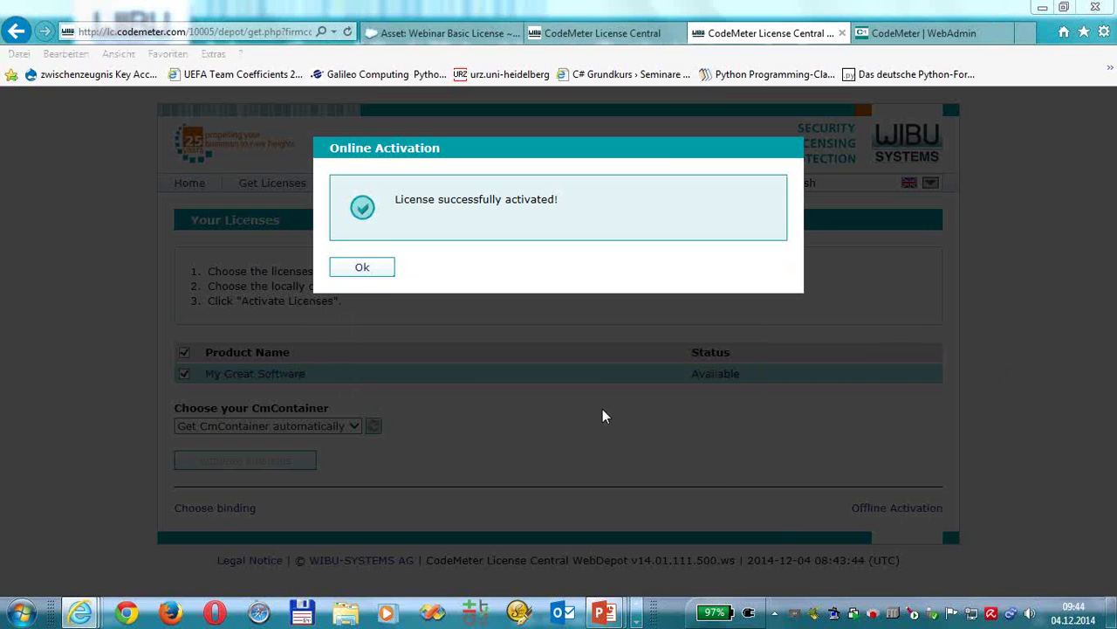
left_click(374, 274)
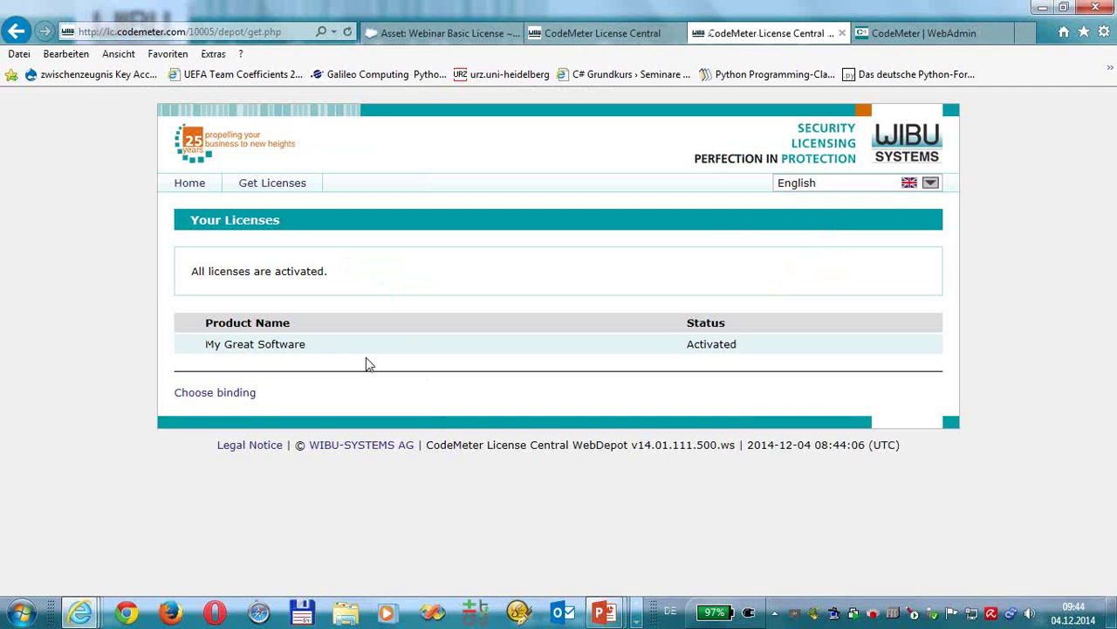
- Open CodeMeter Control Center, check the Sample Company license's details, and minimize it
left_click(1011, 614)
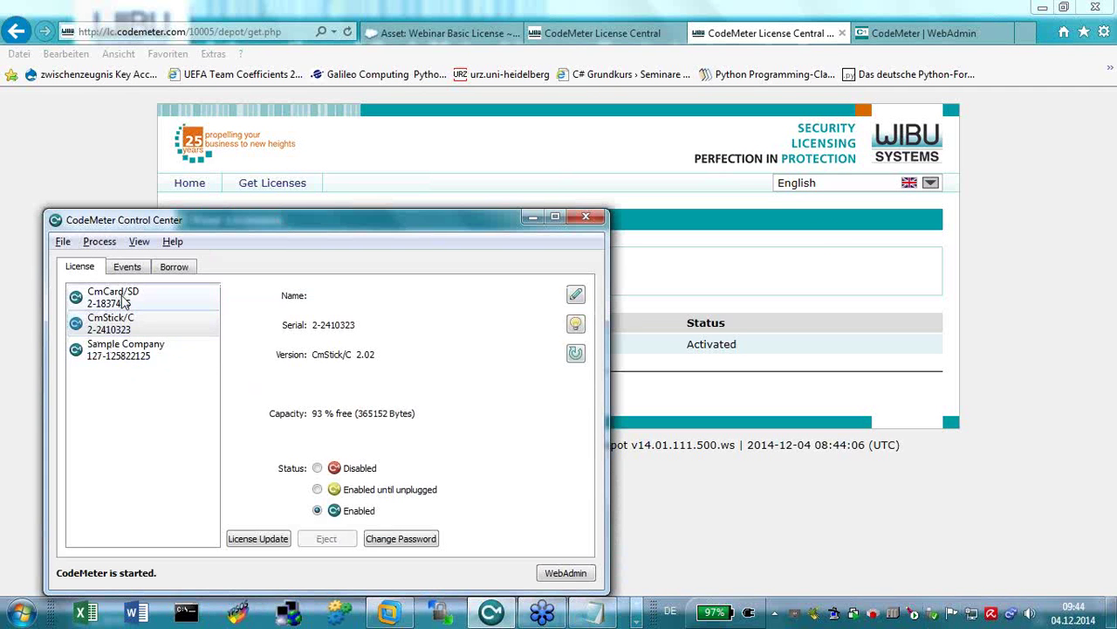
left_click(109, 357)
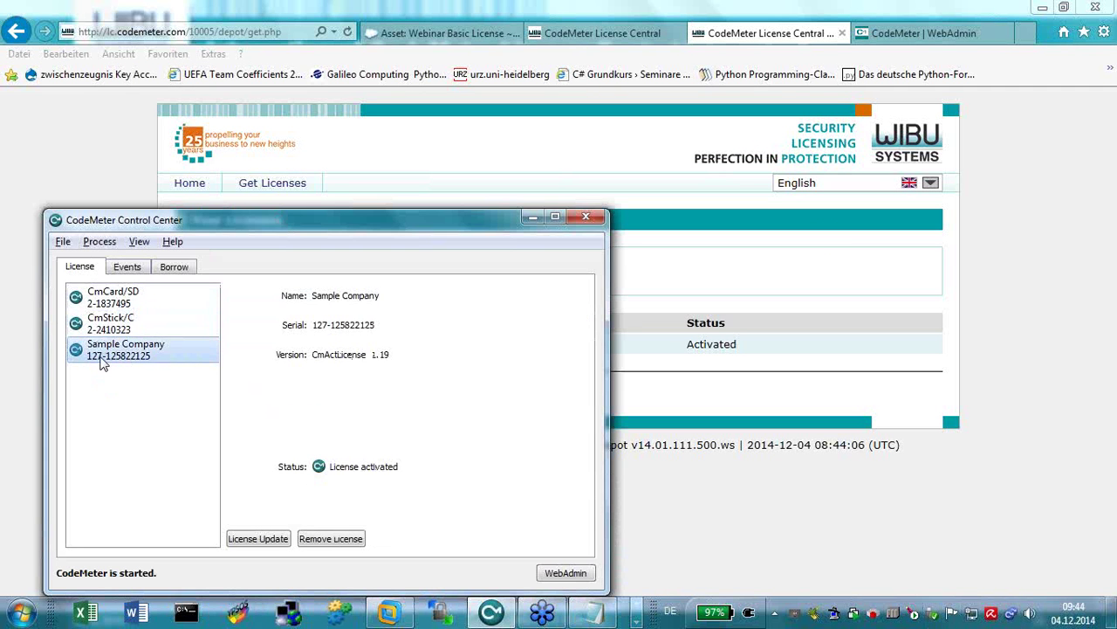
left_click(535, 219)
- Switch to CodeMeter WebAdmin, show the Sample Company CmActLicense container's licenses, and examine the product name, company and license quantity
left_click(888, 35)
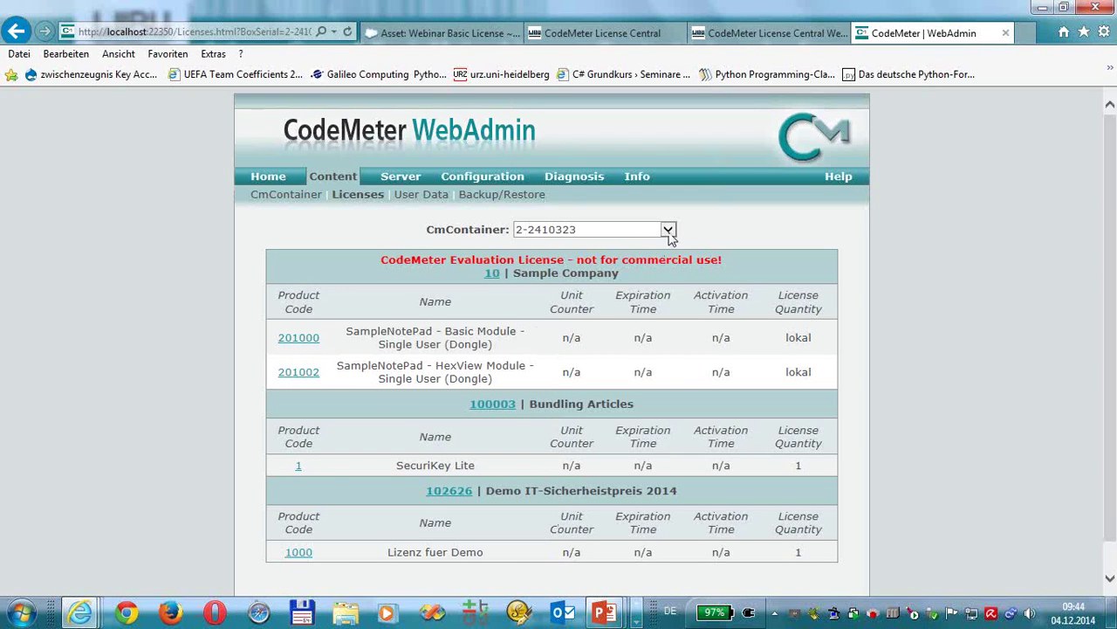
left_click(669, 230)
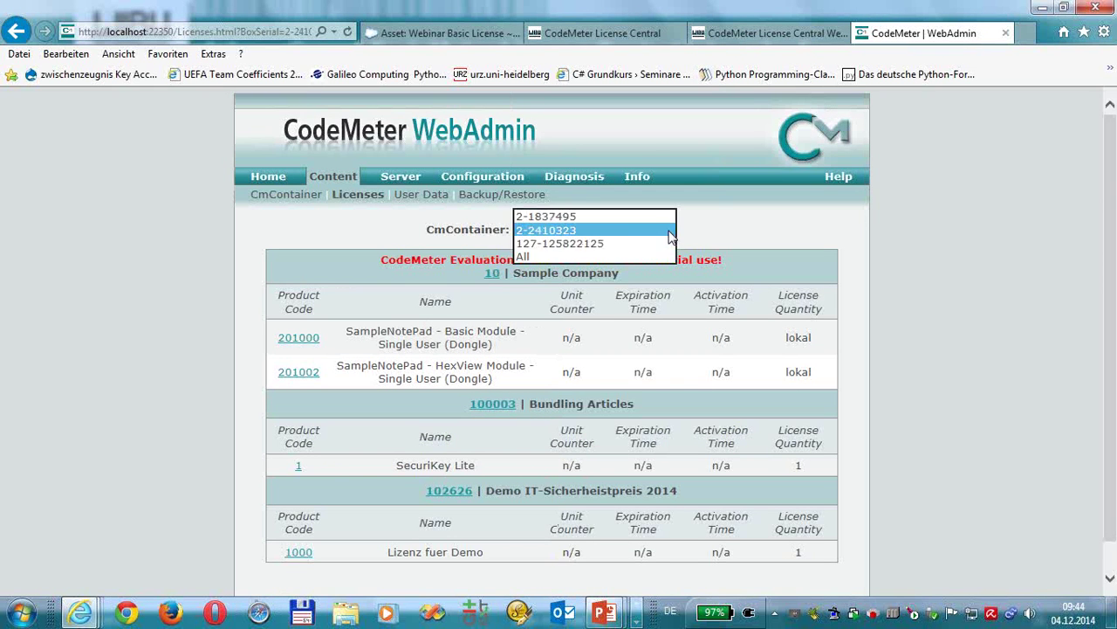
left_click(559, 243)
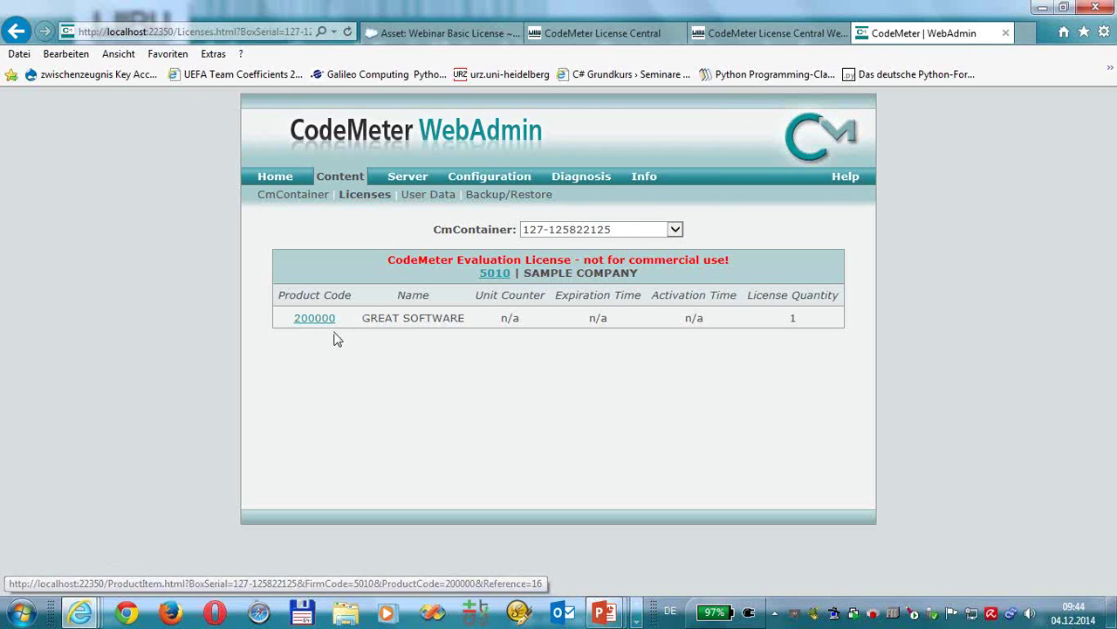
left_click_drag(362, 318, 468, 317)
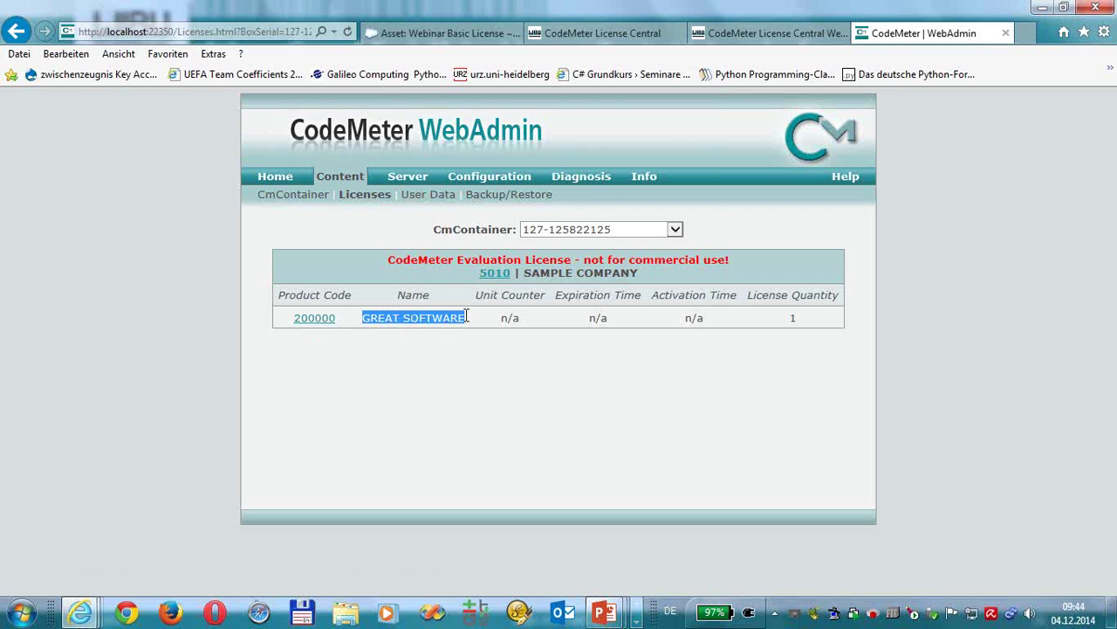
left_click_drag(524, 273, 650, 277)
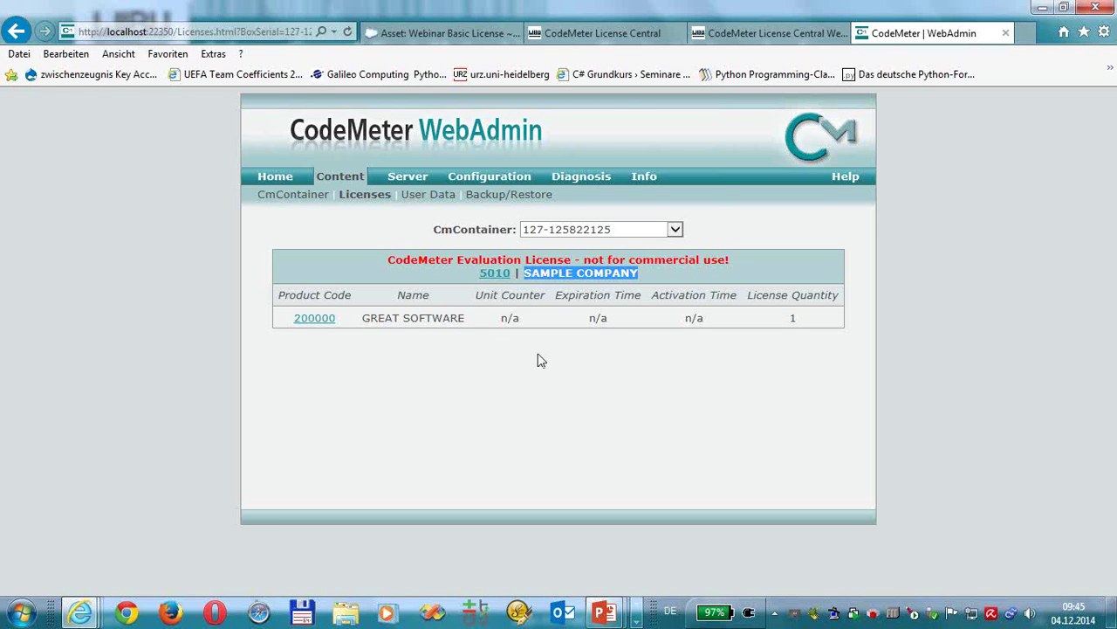
left_click_drag(499, 318, 830, 321)
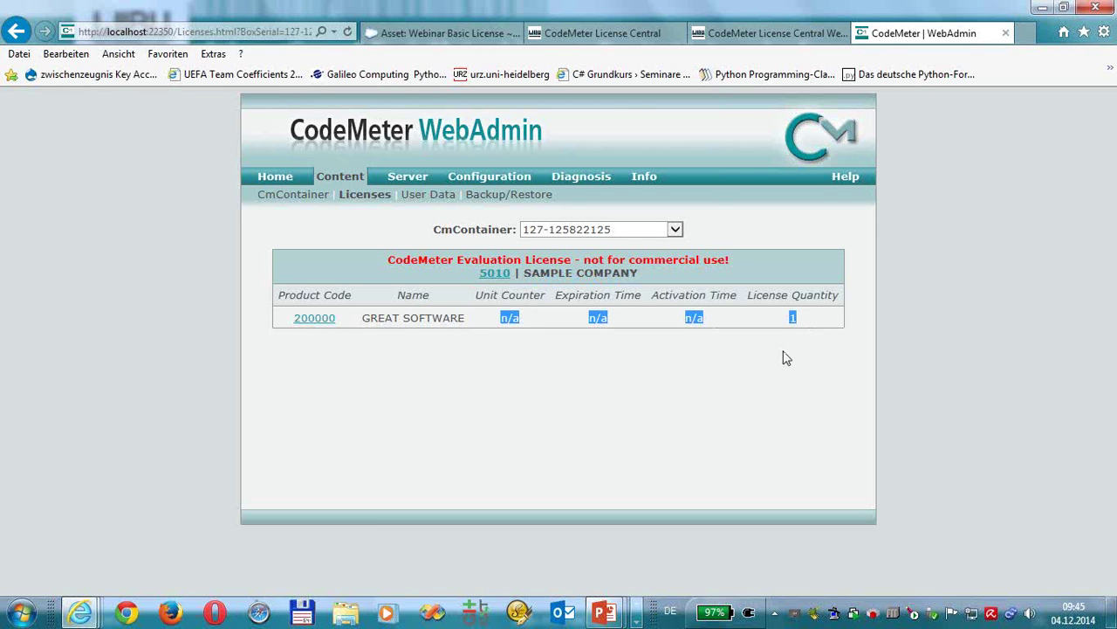
left_click(723, 392)
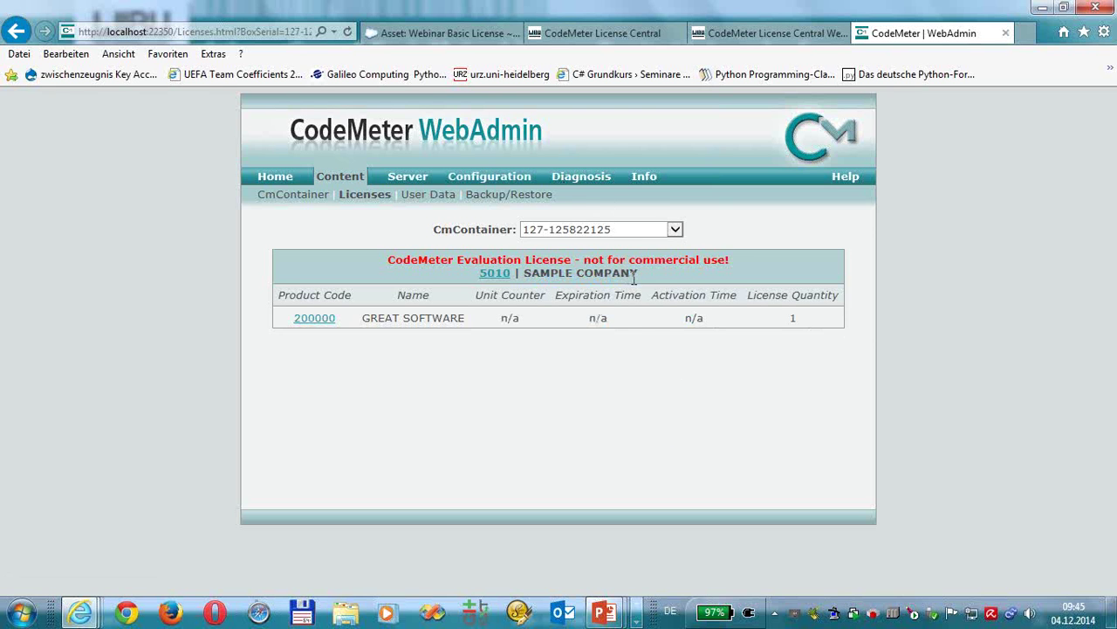
- View the product item details for product code 200000 and return to the license list
left_click_drag(638, 274, 503, 295)
left_click(330, 321)
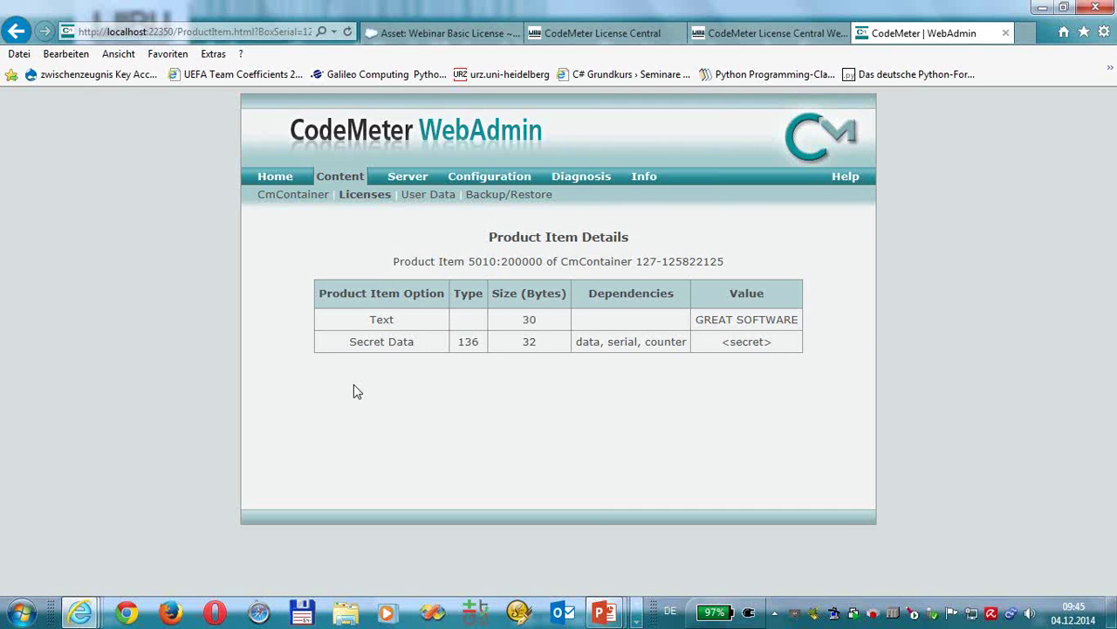
left_click(16, 31)
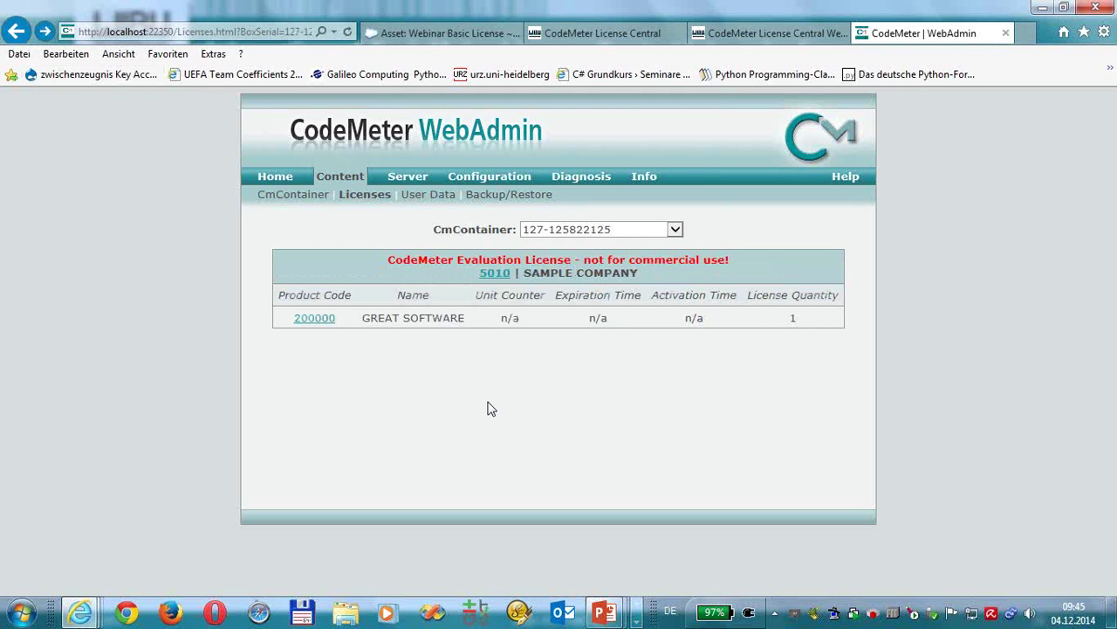
- Switch to CodeMeter License Central and search the orders for the comment Webinar
left_click(623, 41)
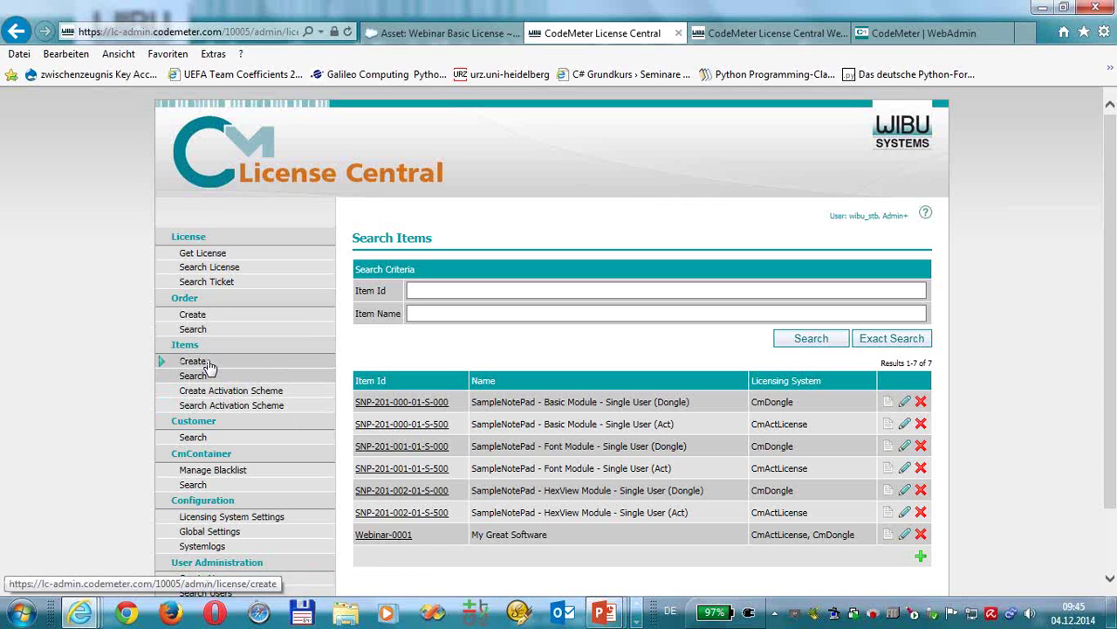
left_click(199, 330)
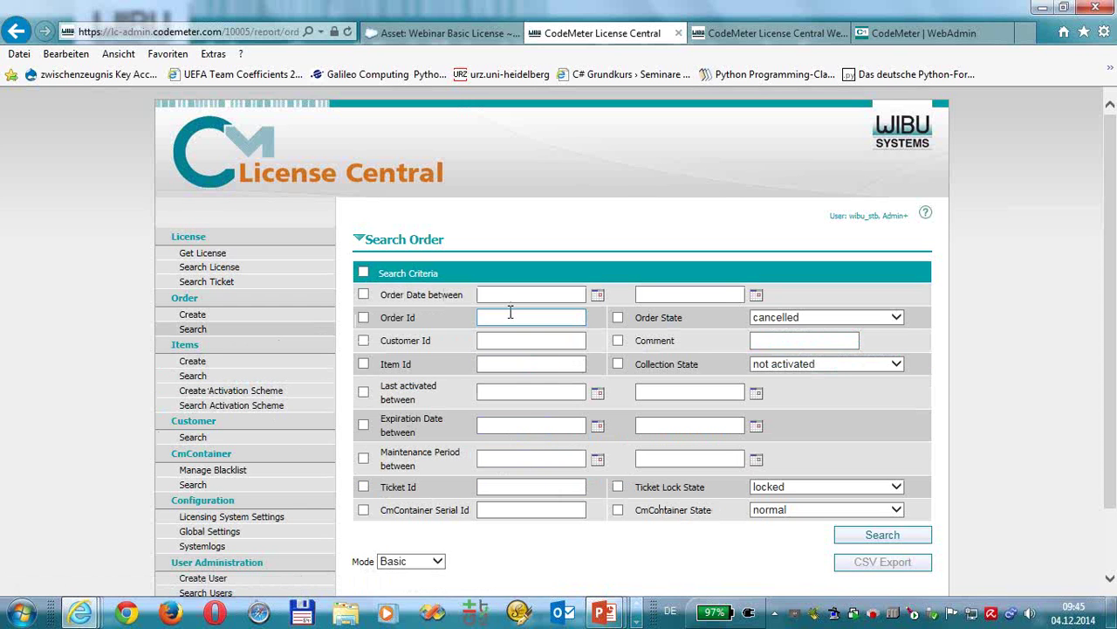
left_click(811, 340)
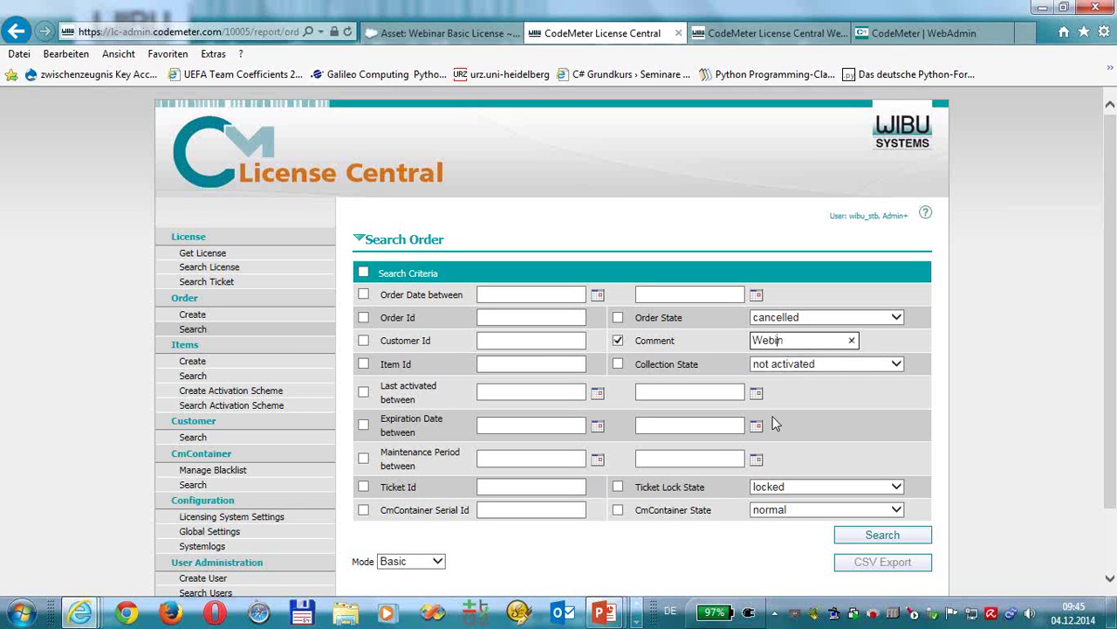
key("Return")
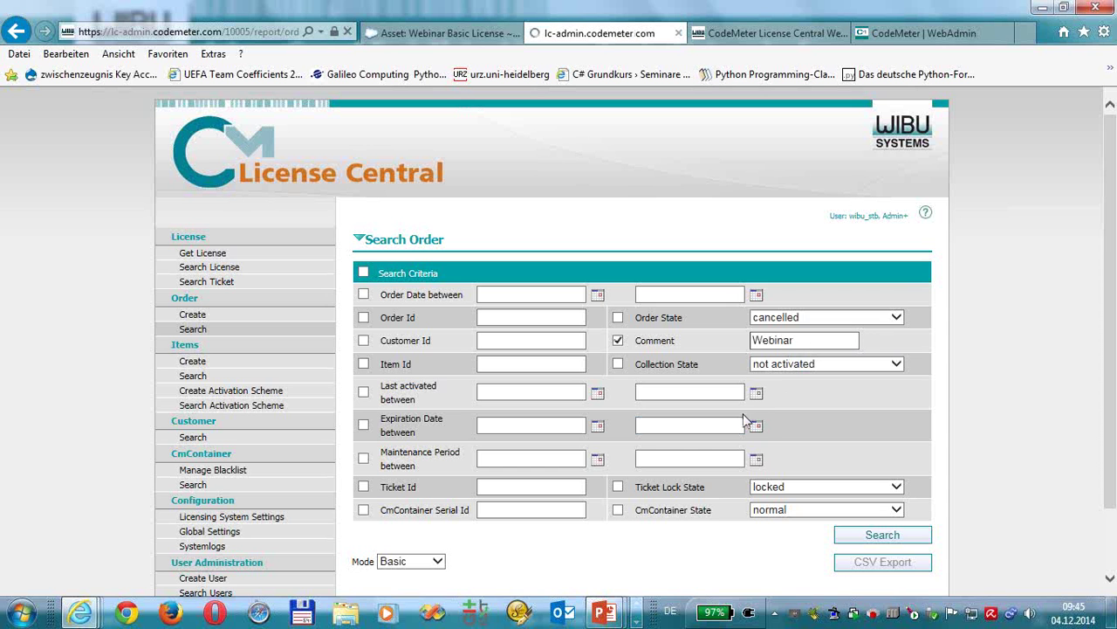
scroll(699, 392, "down", 5)
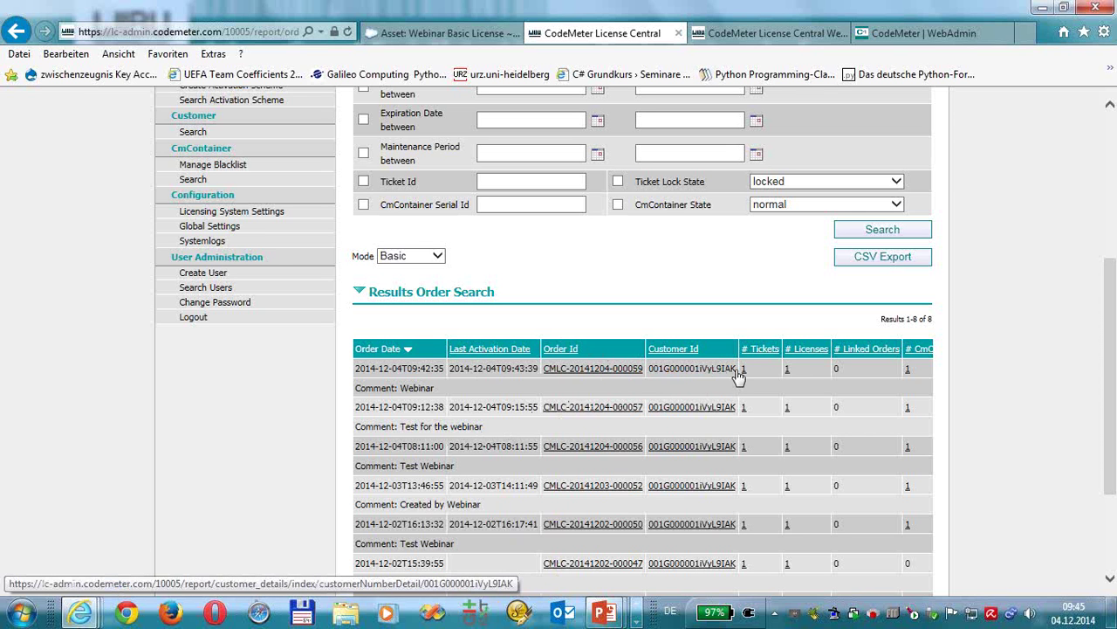
- Open the newest Webinar order's details, follow its WebDepot link, and return to the order details
left_click(636, 370)
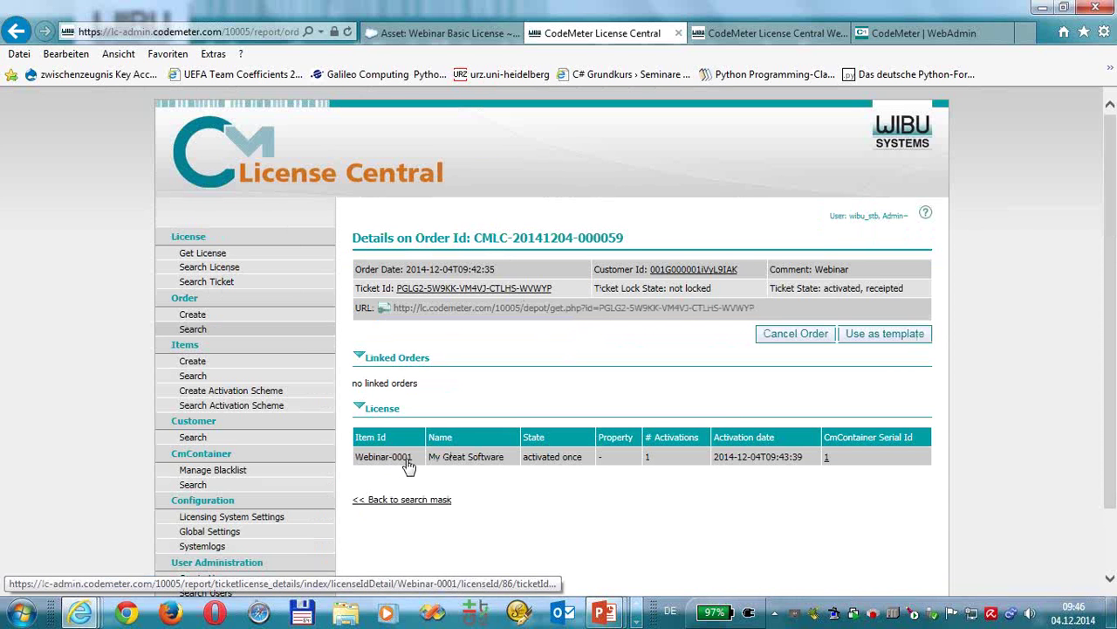
left_click(515, 314)
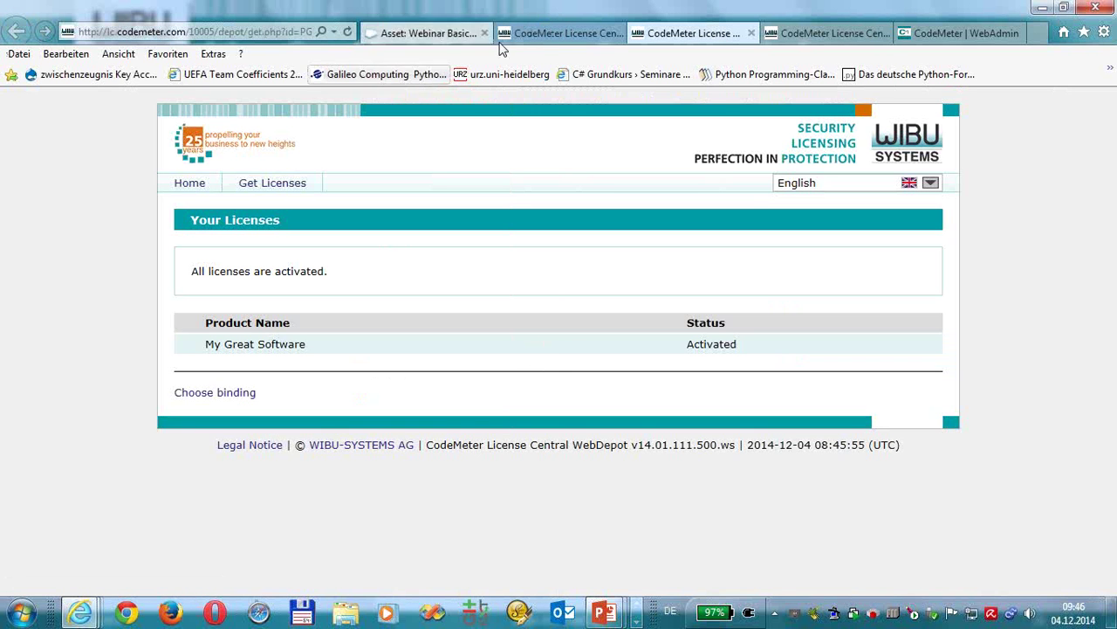
left_click(550, 32)
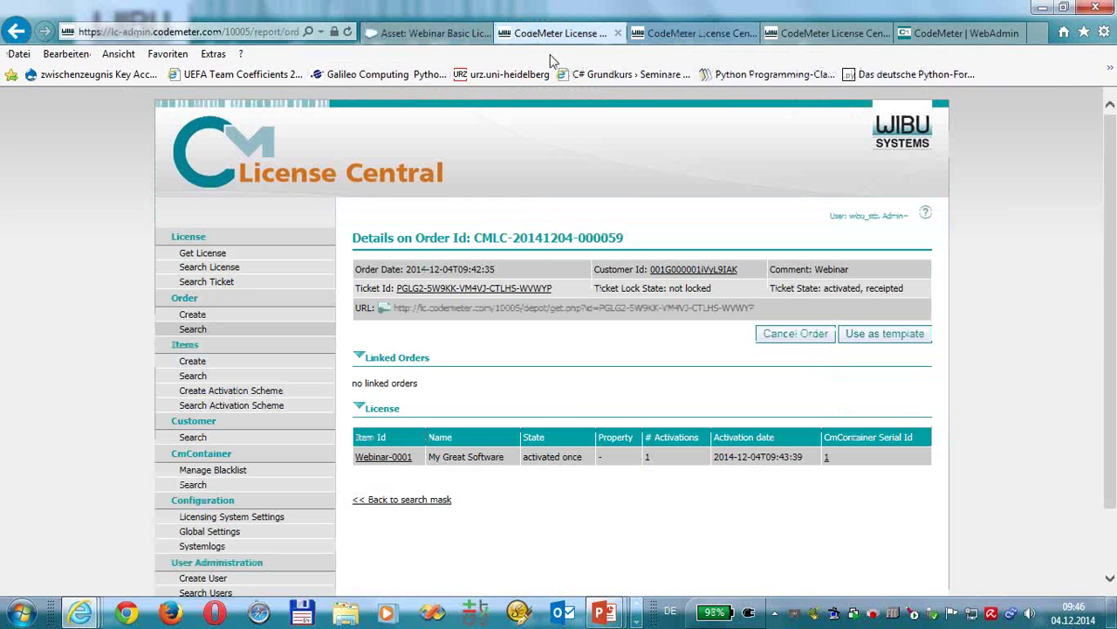
- Open the order's ticket details, examine the number of activations and activation date, and open the license's CmContainer search
left_click(522, 294)
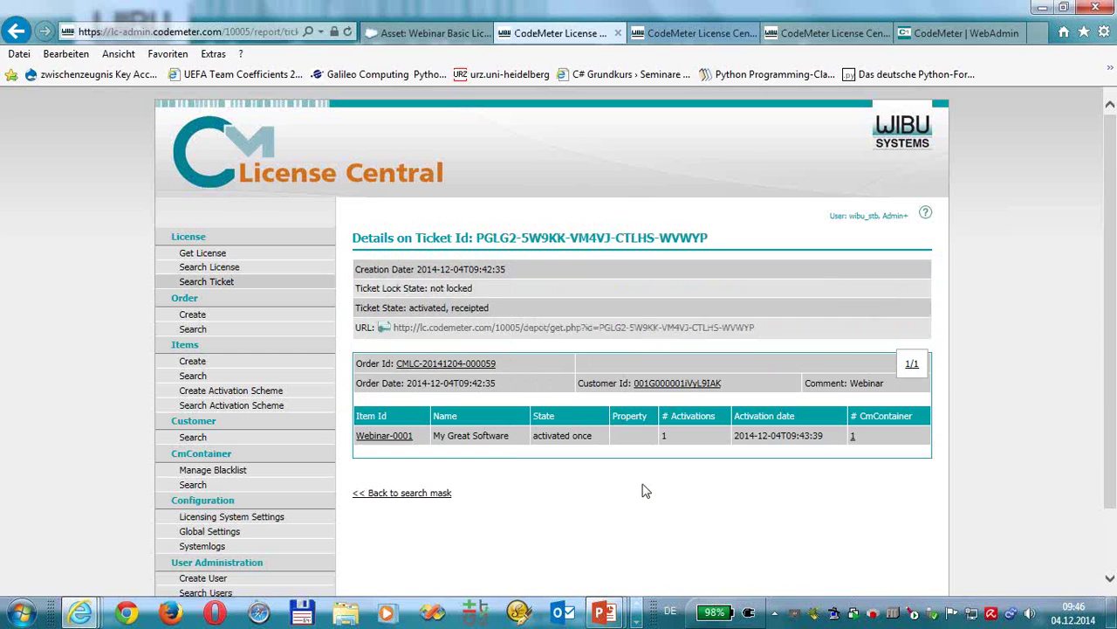
scroll(643, 490, "down", 2)
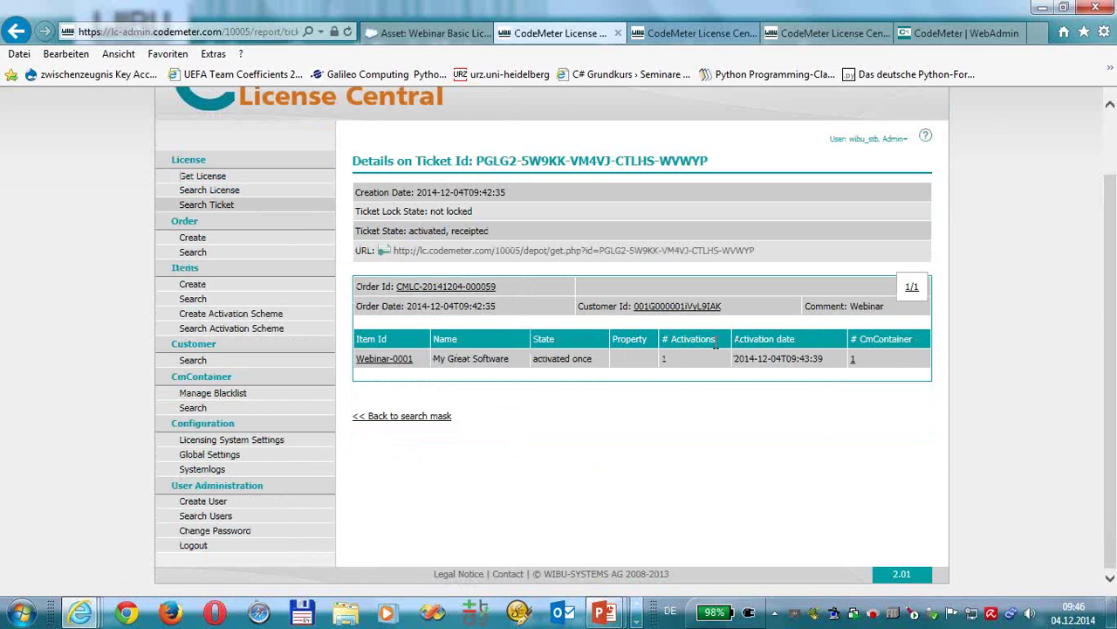
left_click_drag(718, 340, 669, 344)
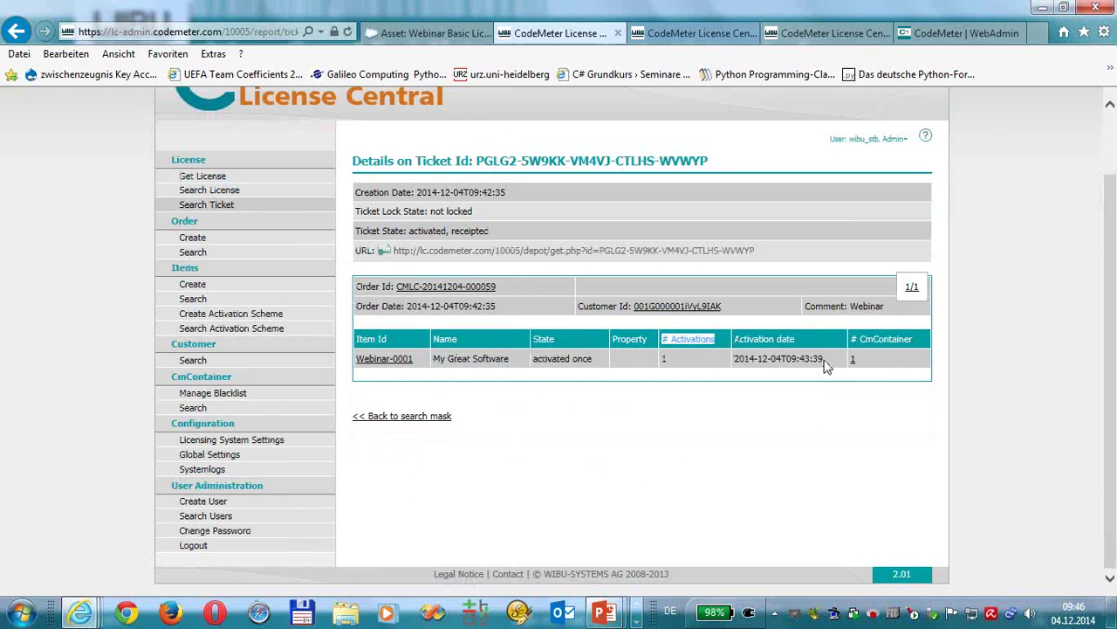
left_click_drag(825, 361, 743, 367)
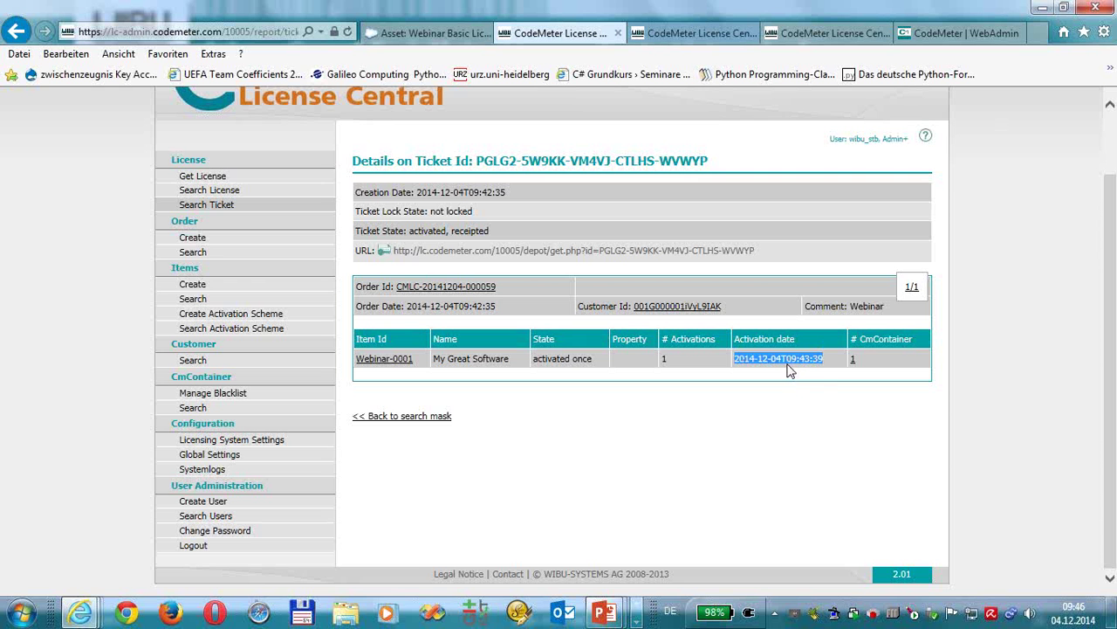
left_click(853, 359)
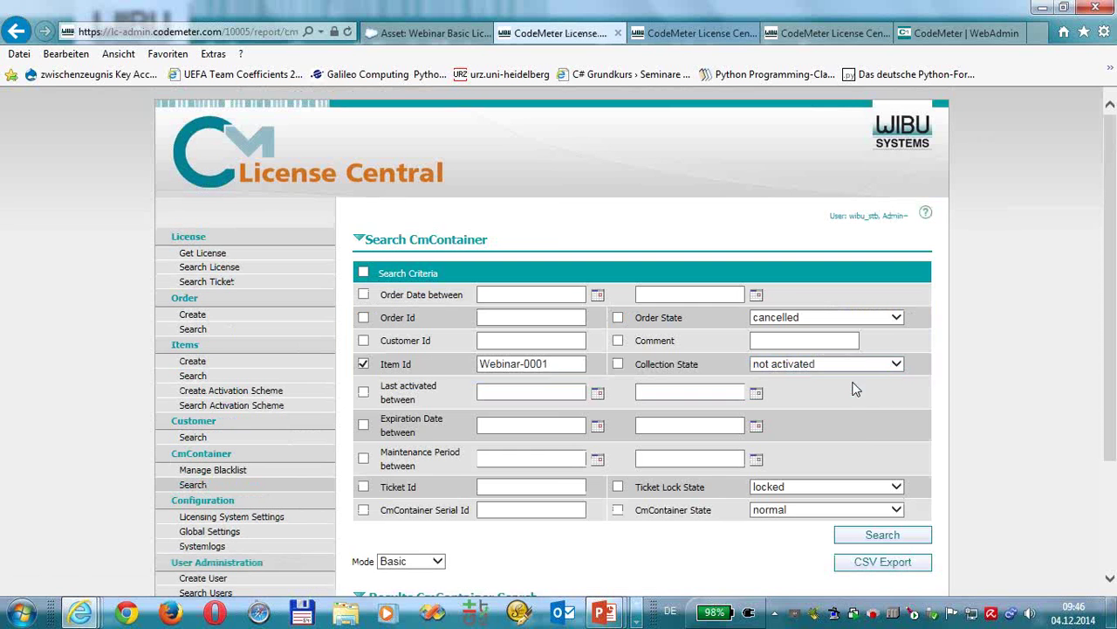
- Examine the CmContainer search results for item Webinar-0001 and return to the Webinar Basic License asset in Salesforce
scroll(875, 420, "down", 3)
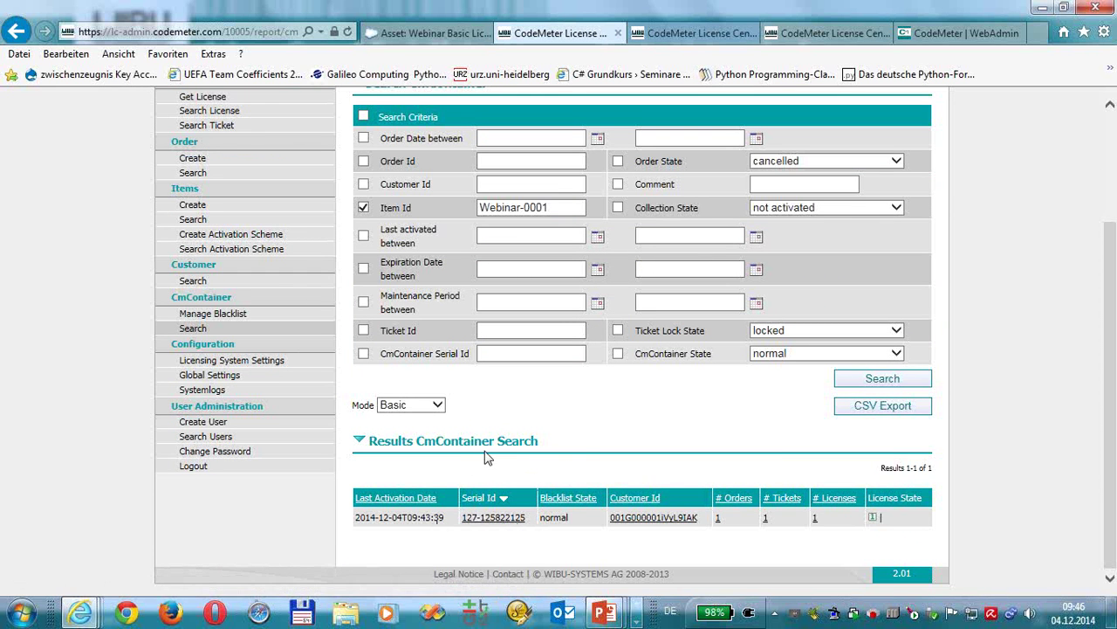
left_click(522, 485)
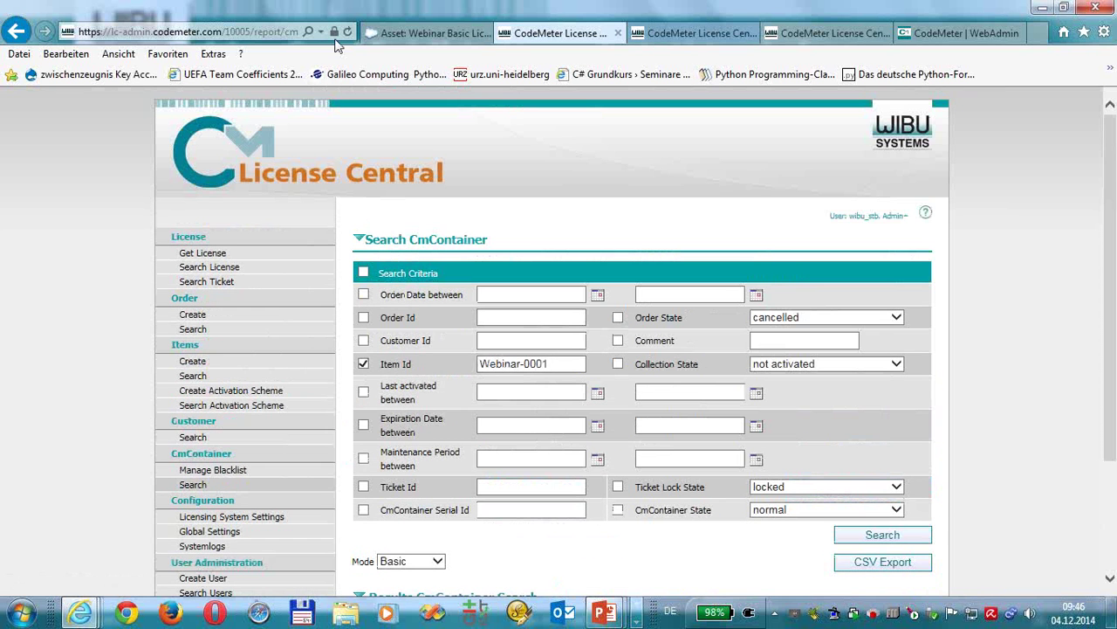
left_click(404, 35)
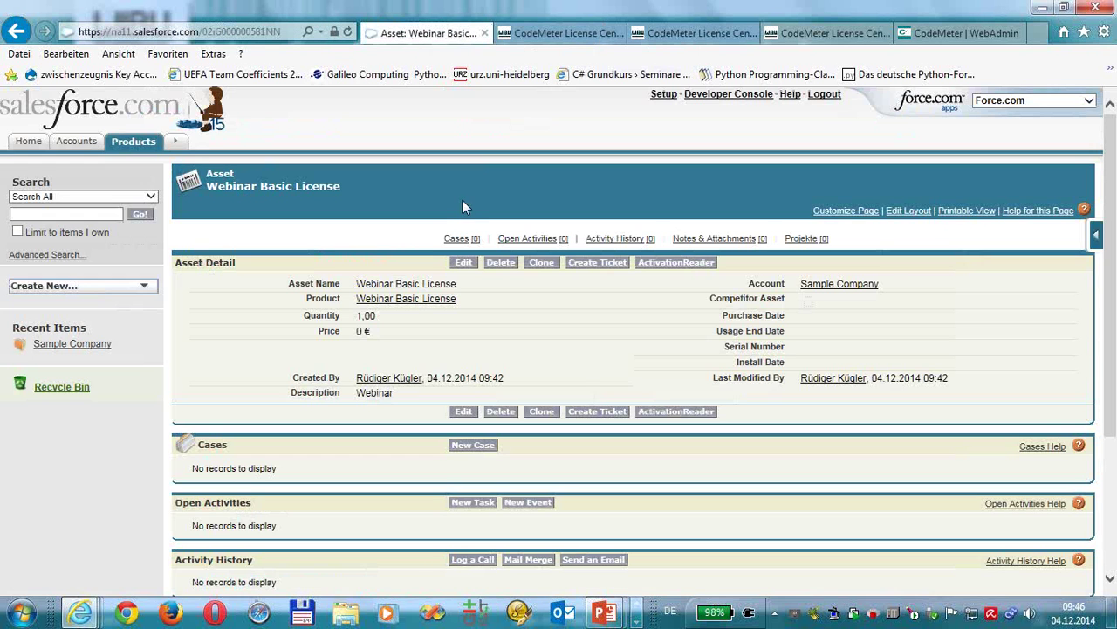
- Read the Webinar Basic License asset's activation state with ActivationReader, save it to the asset, and maximize the asset window
left_click(674, 263)
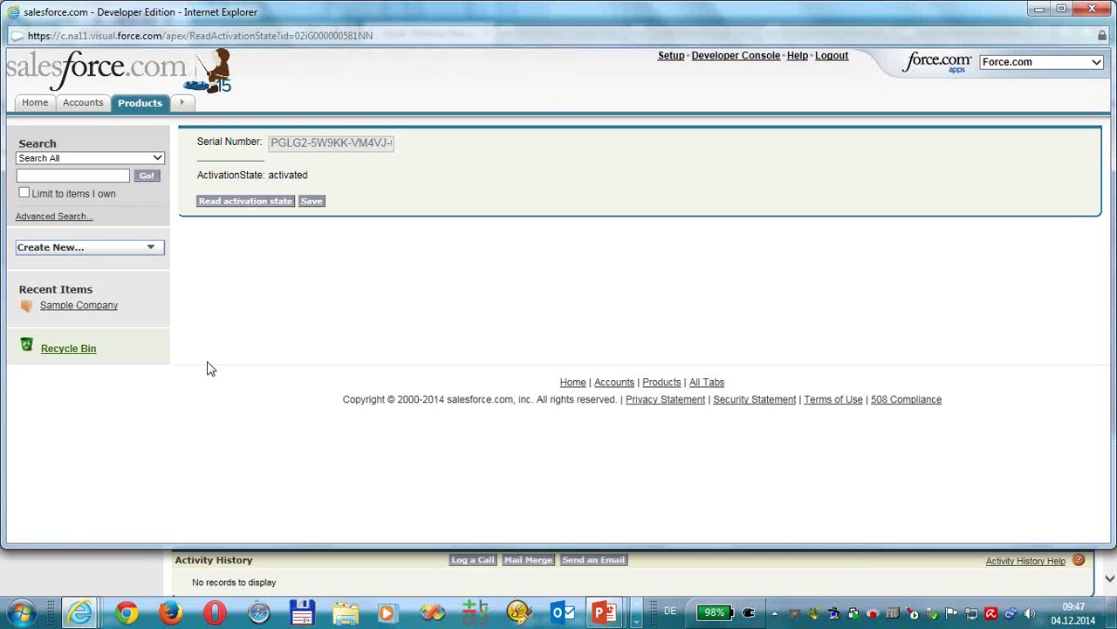
left_click(311, 201)
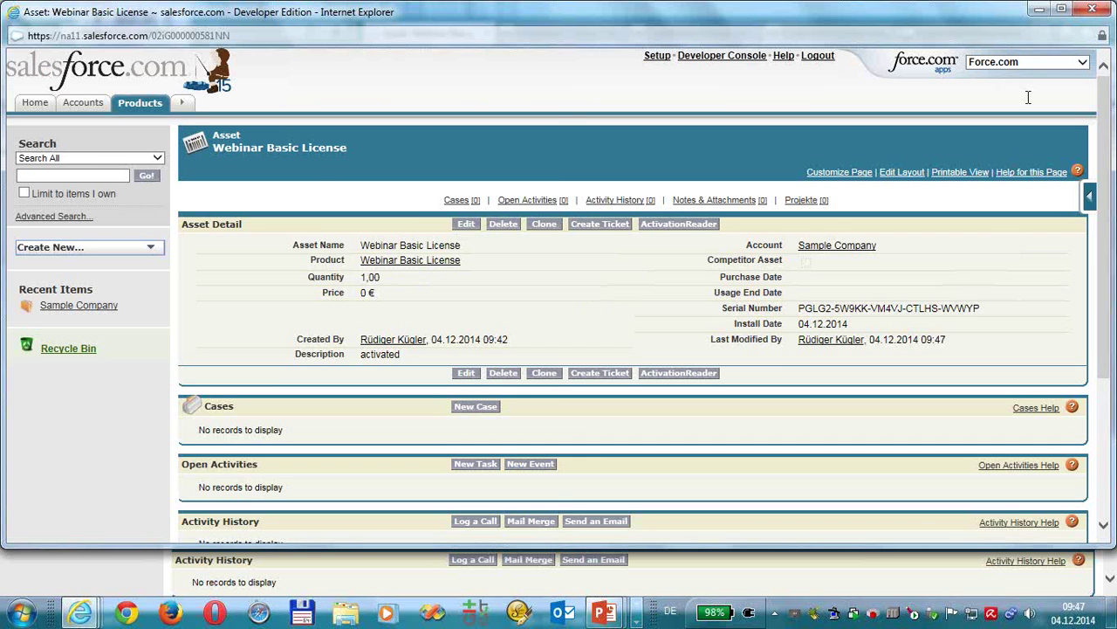
left_click(1061, 10)
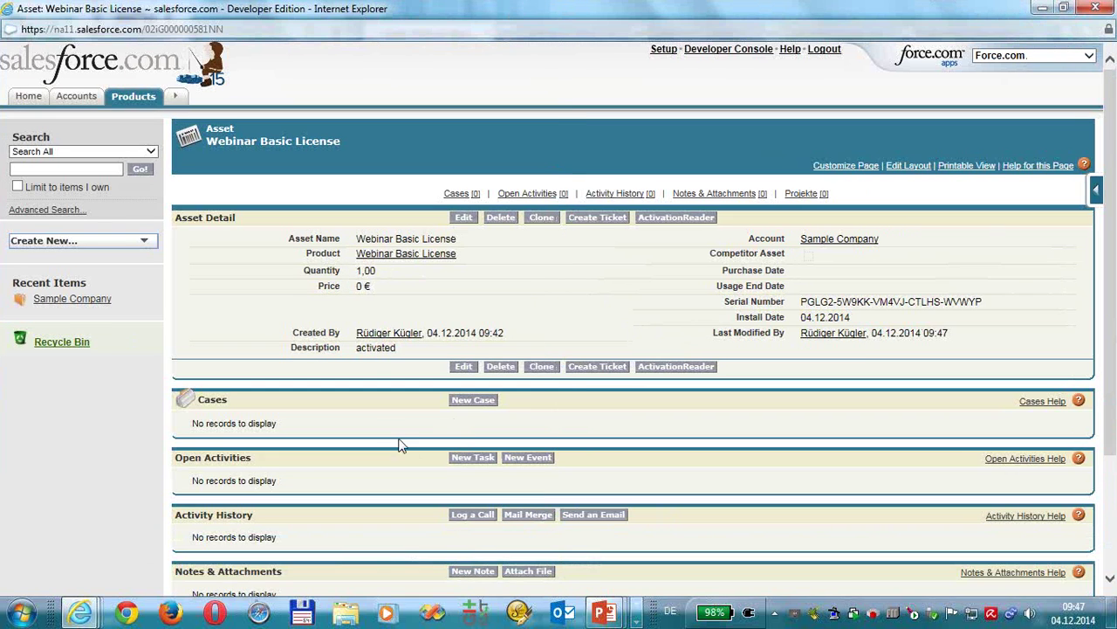
- Look through the saved asset's page, open its Sample Company account, and review the account's asset list
scroll(387, 437, "down", 3)
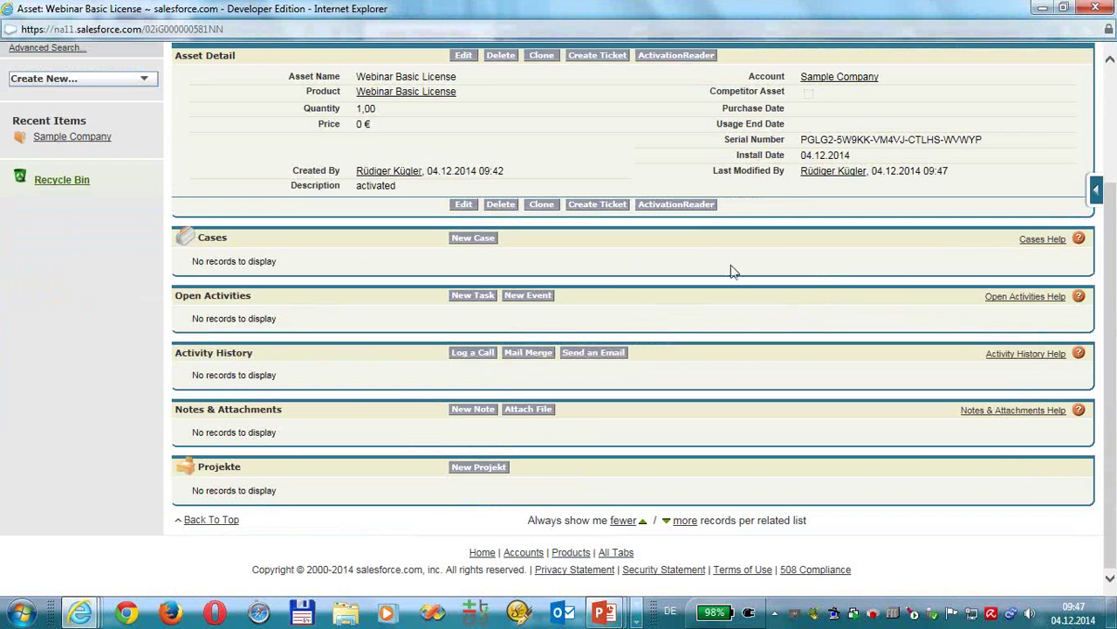
scroll(724, 271, "up", 3)
left_click(840, 238)
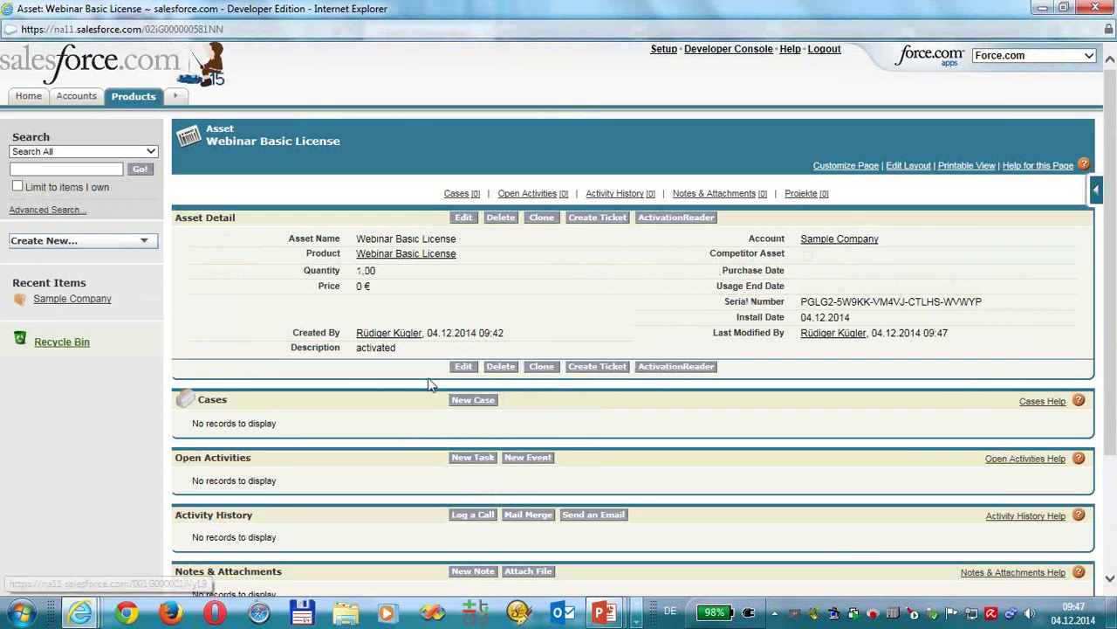
scroll(422, 377, "down", 3)
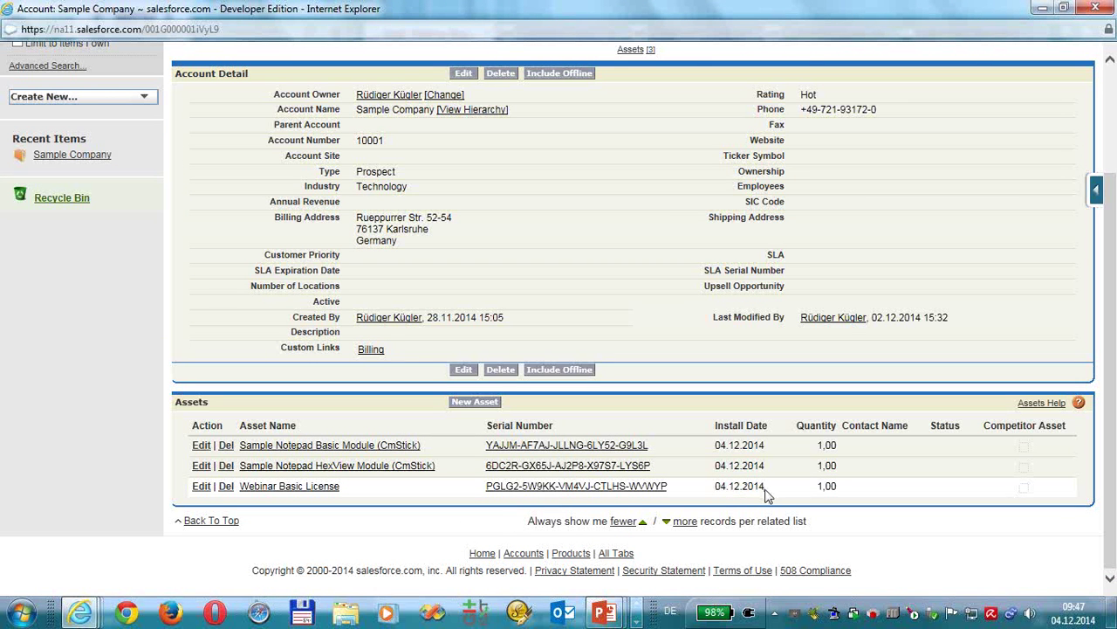
- Switch to the CodeMeter License Central WebDepot window and get the ticket's licenses again to check their activation status
mouse_move(84, 617)
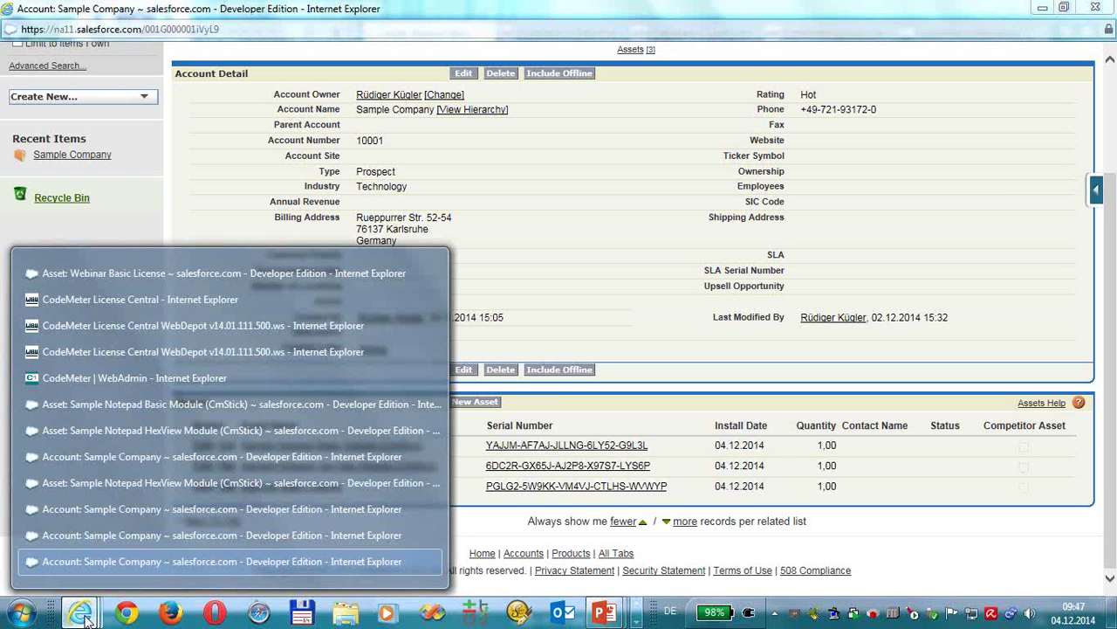
left_click(169, 338)
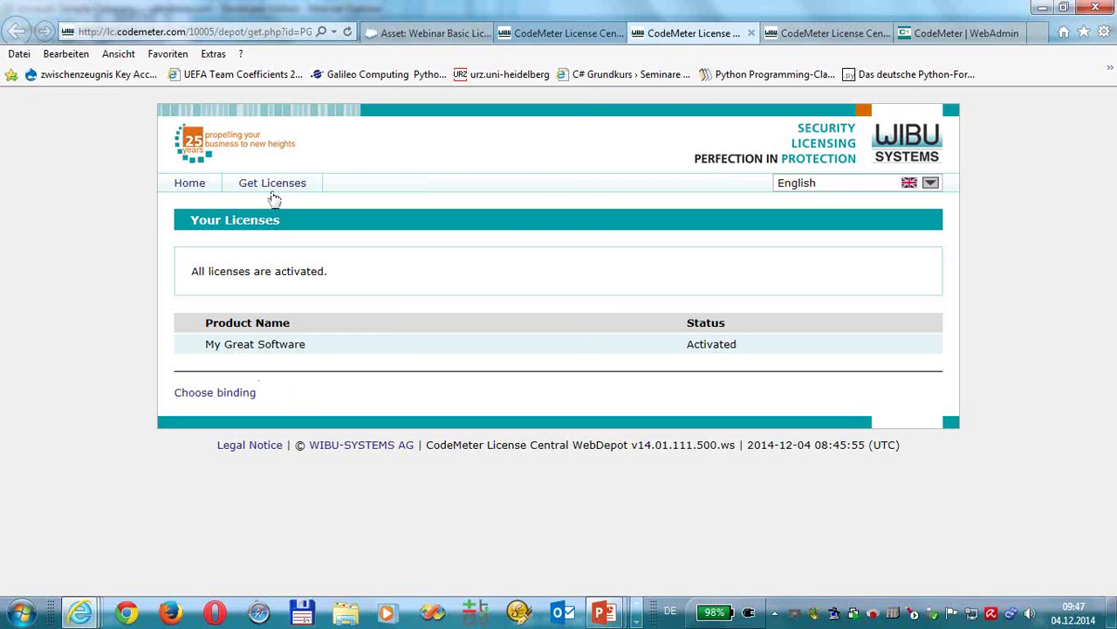
left_click(272, 188)
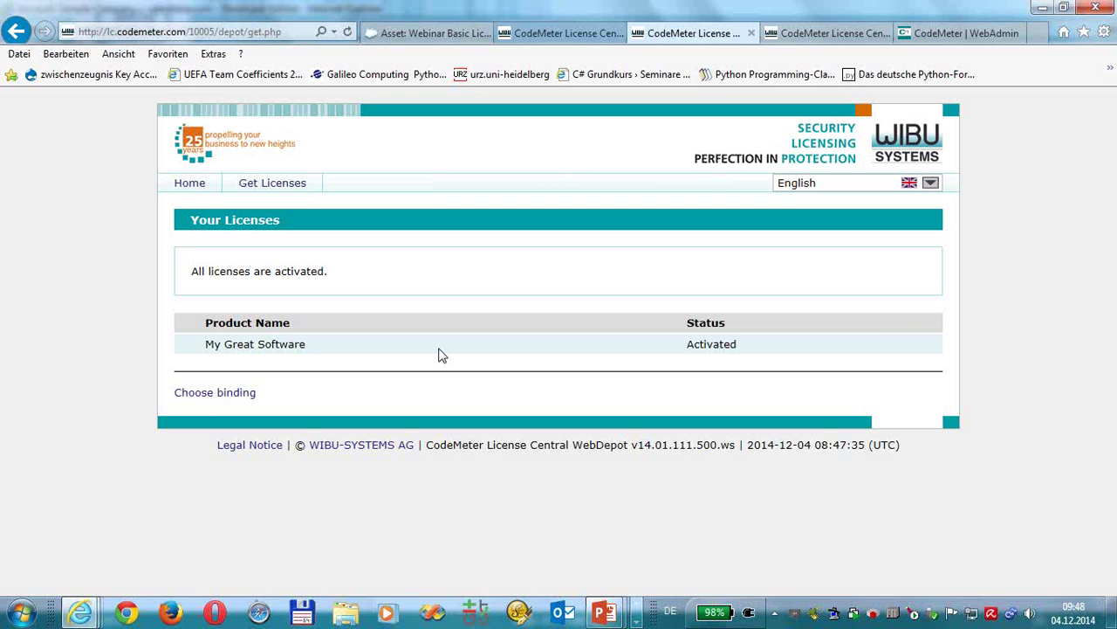
- Go back to the Webinar Basic License asset in Salesforce and switch to the PowerPoint slide show about the integration
left_click(566, 35)
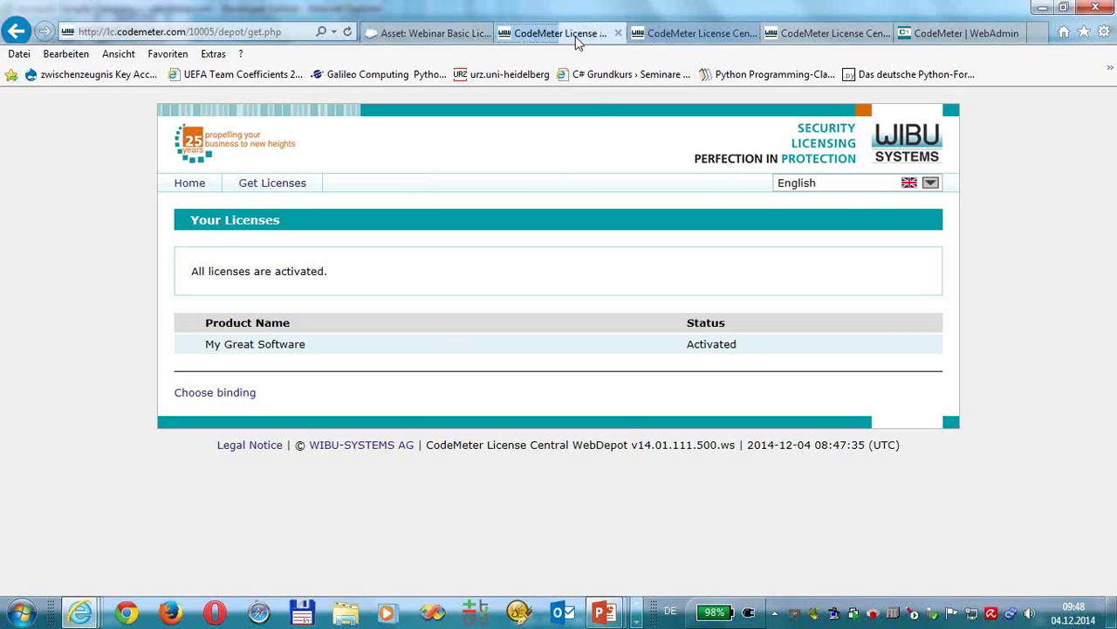
left_click(446, 35)
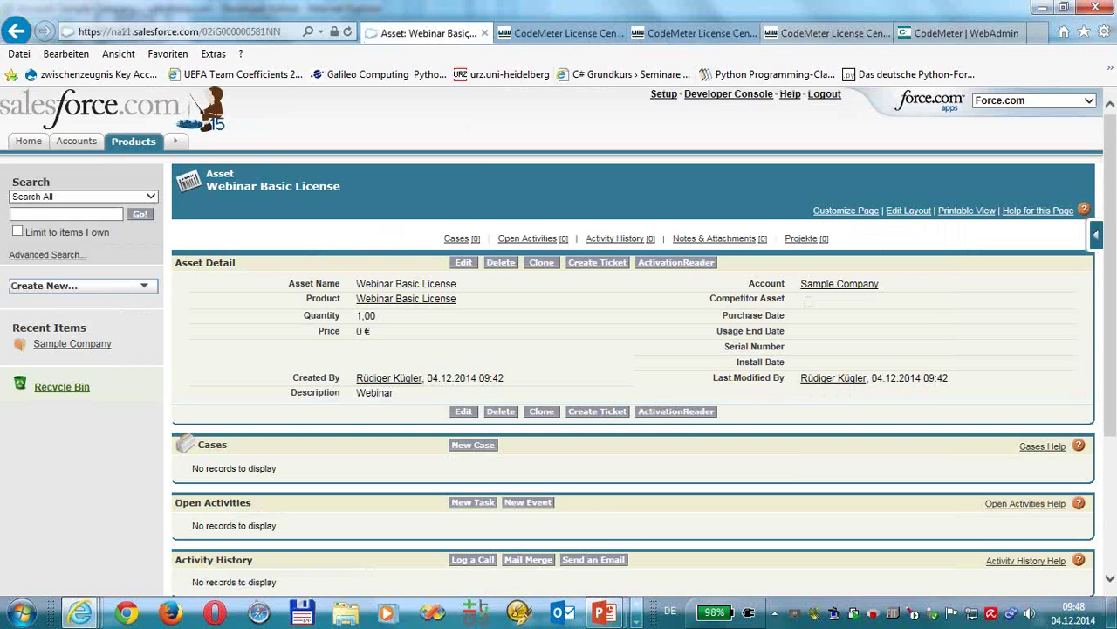
mouse_move(608, 615)
left_click(738, 523)
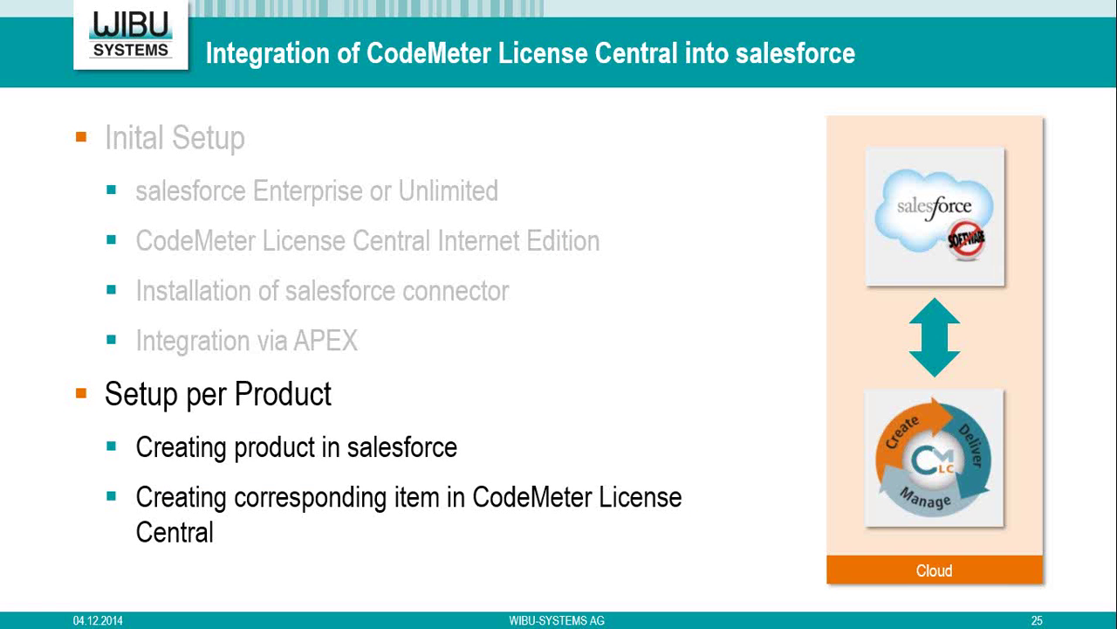